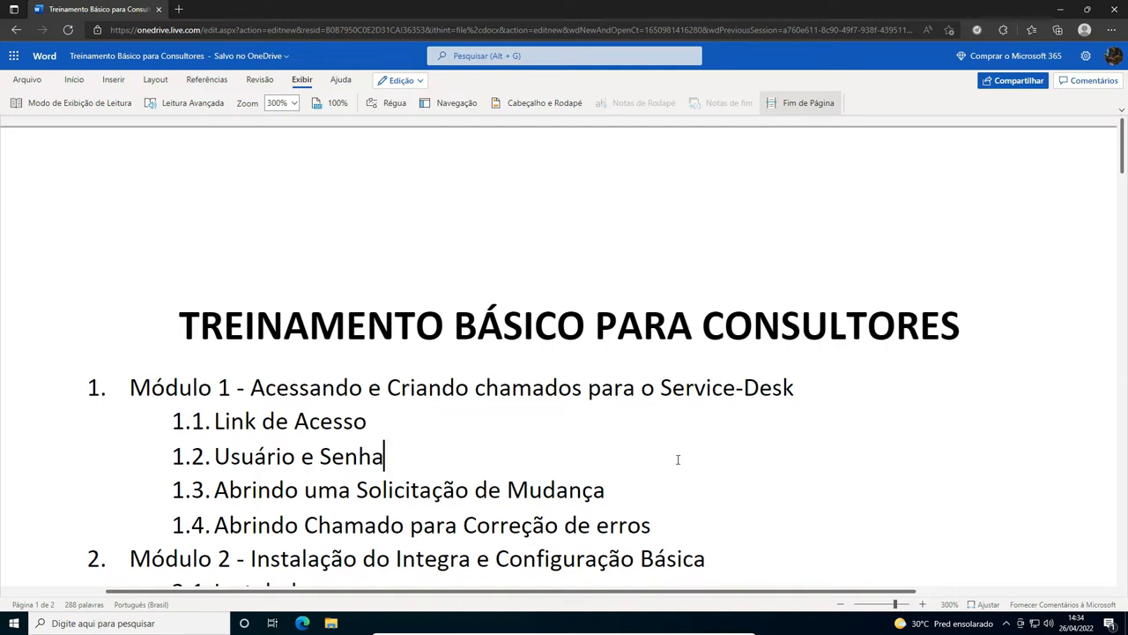
Step: Look through the training outline down to the module 2 sub-items and return to the document title
scroll(445, 451, down, 10)
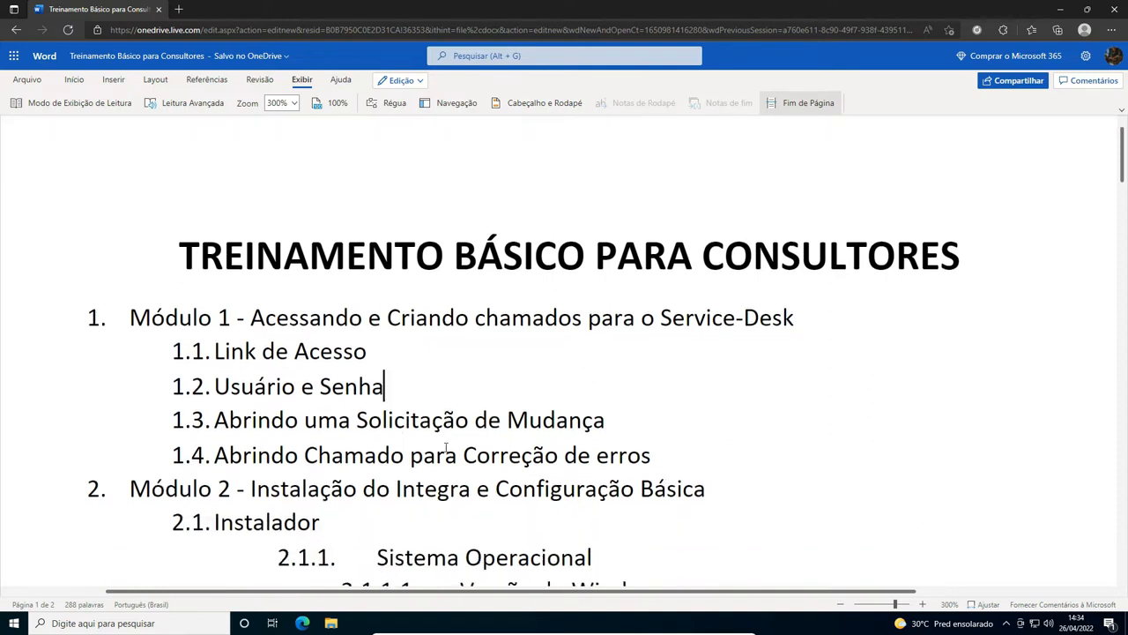
scroll(445, 447, down, 12)
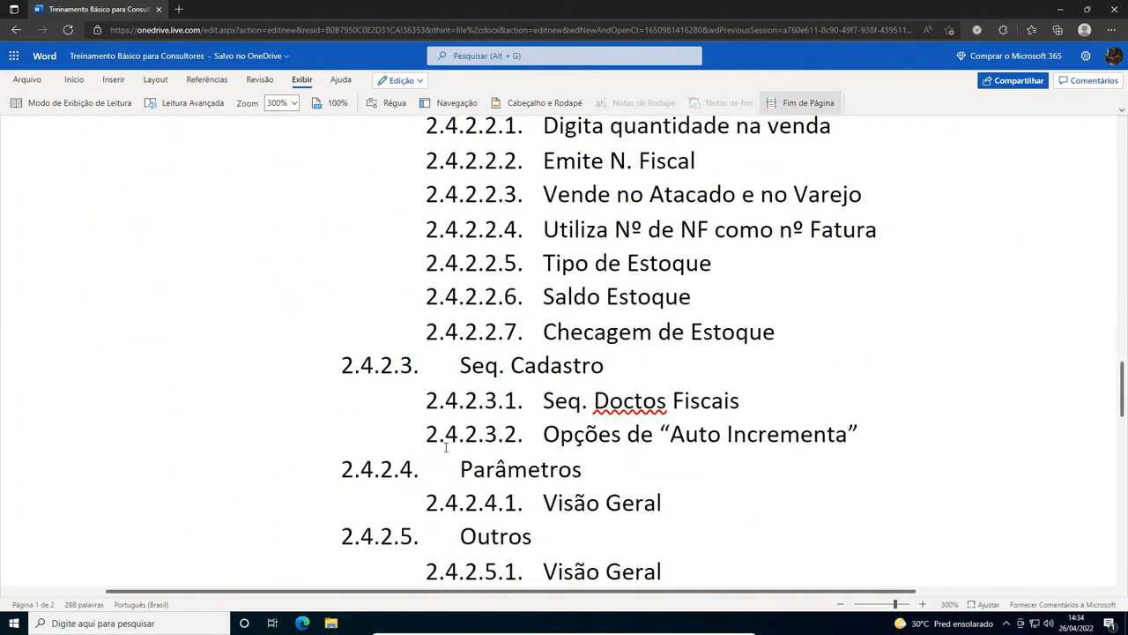
scroll(181, 329, up, 15)
scroll(489, 431, up, 6)
scroll(490, 431, up, 1)
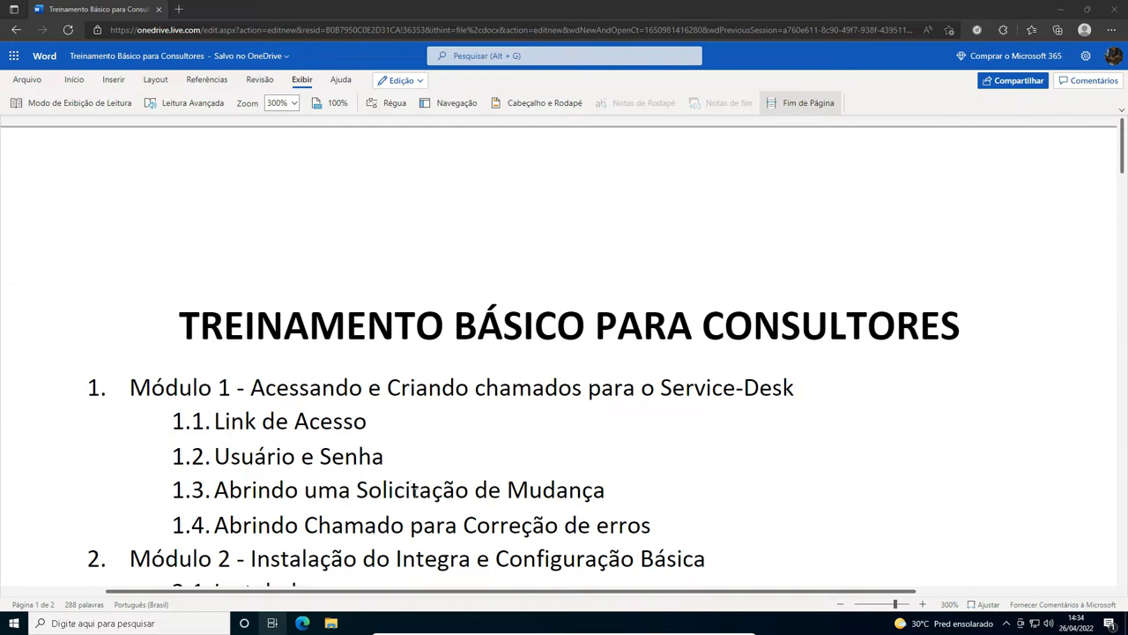
Step: Highlight the Módulo 1 heading for reading, including the term Service-Desk at its end
drag(152, 387, 692, 389)
click(488, 421)
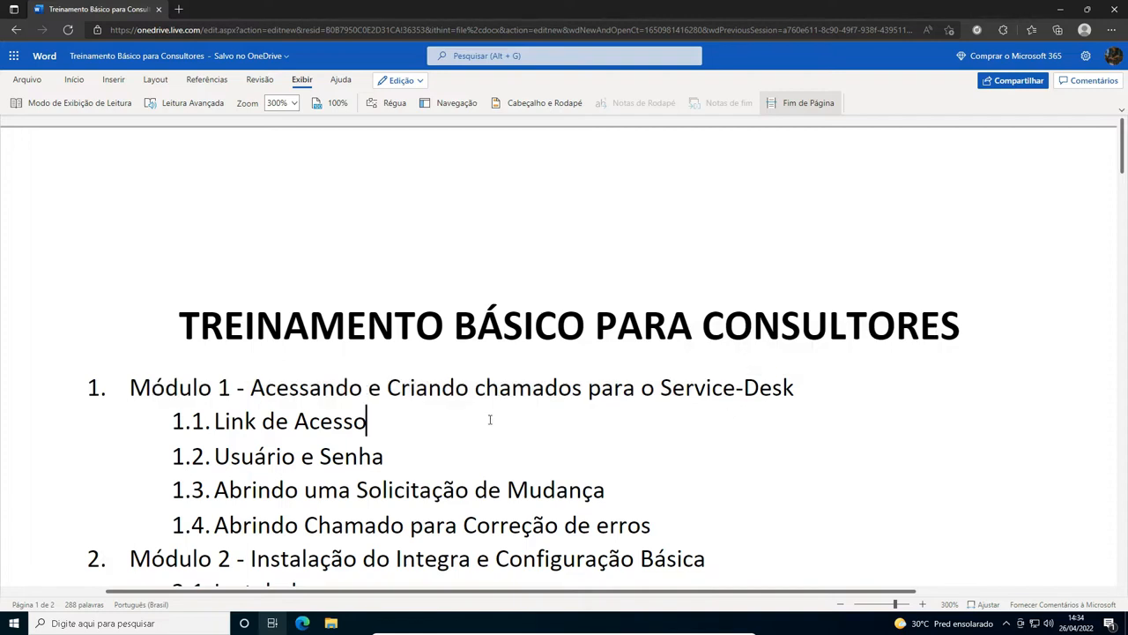
click(247, 388)
drag(248, 388, 723, 388)
click(786, 427)
drag(796, 387, 131, 388)
click(458, 476)
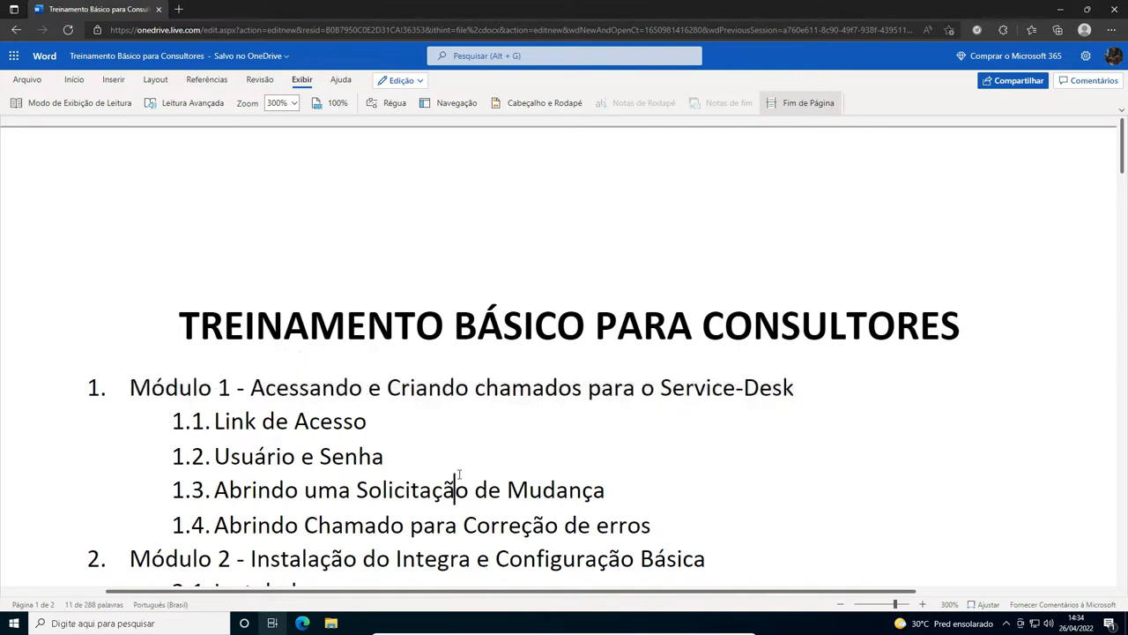
key(End)
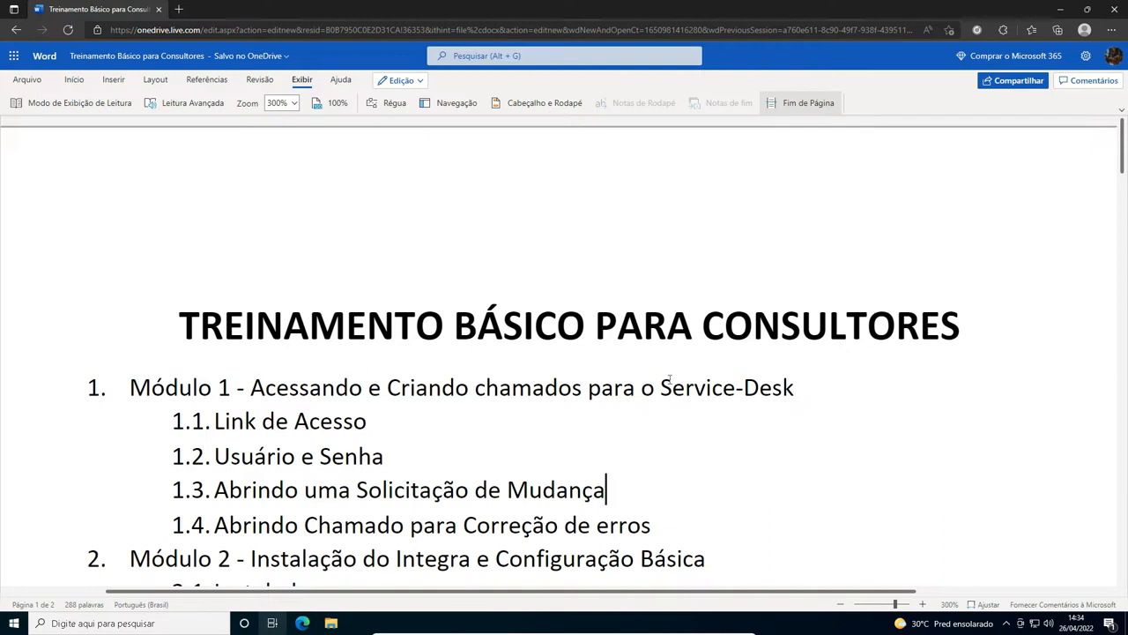
drag(659, 388, 798, 388)
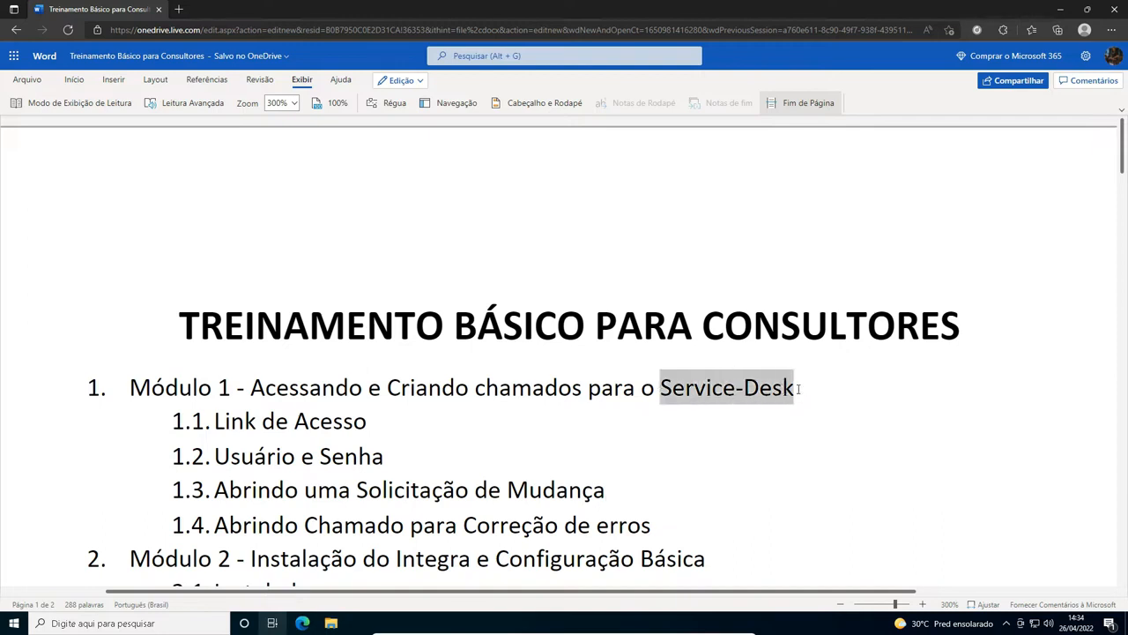
click(763, 470)
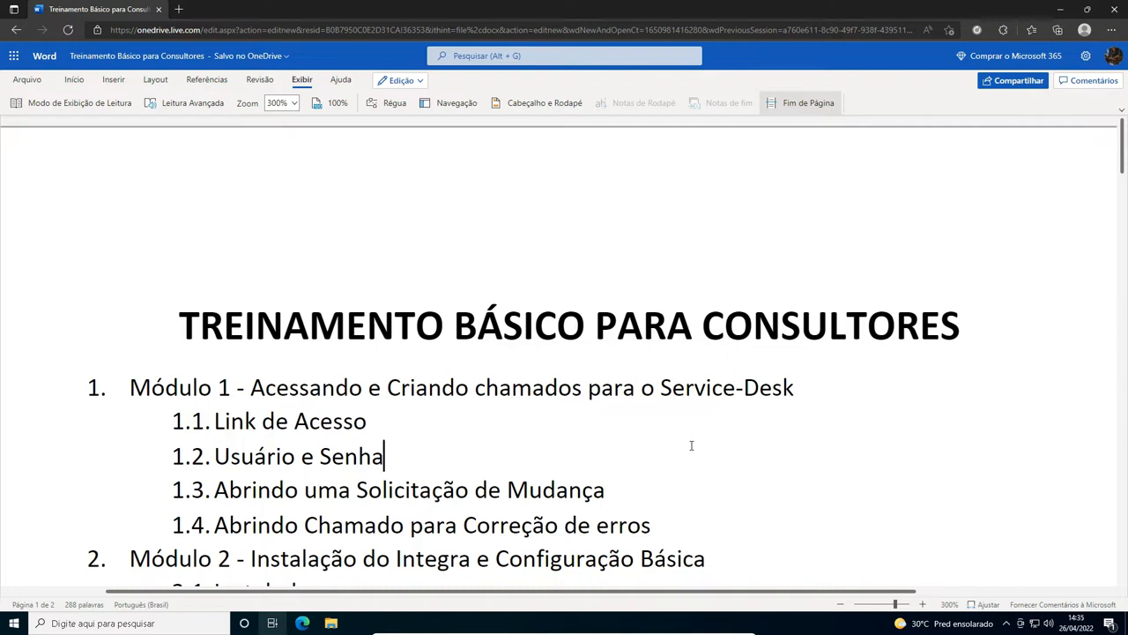
Step: Highlight the word CONSULTORES in the document title to point out the training's audience
click(710, 332)
drag(711, 332, 998, 330)
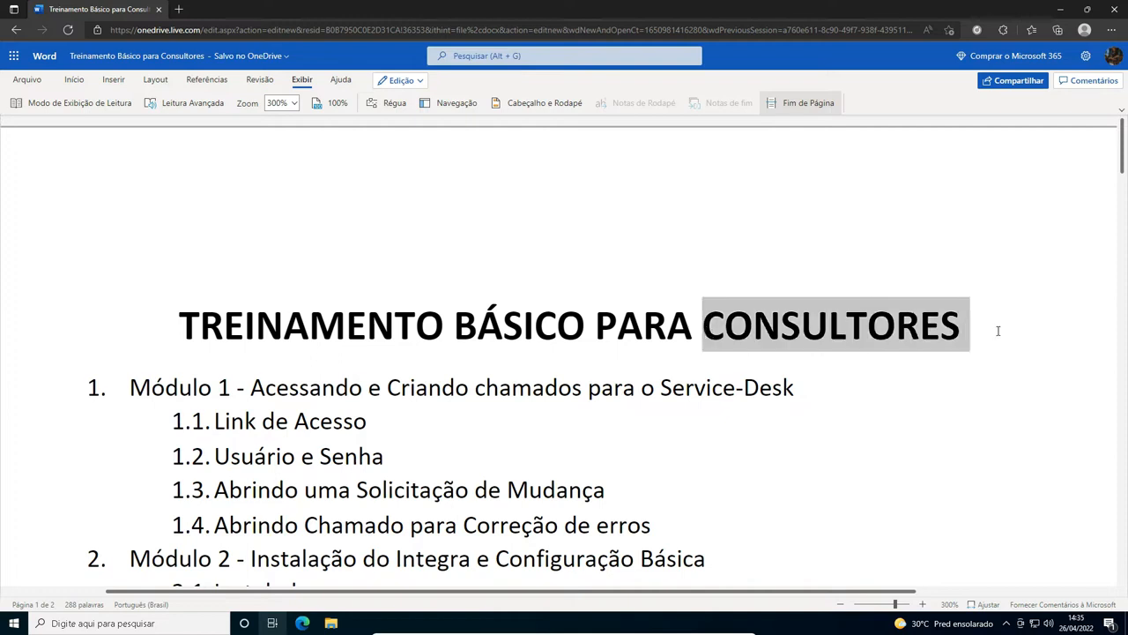
click(896, 401)
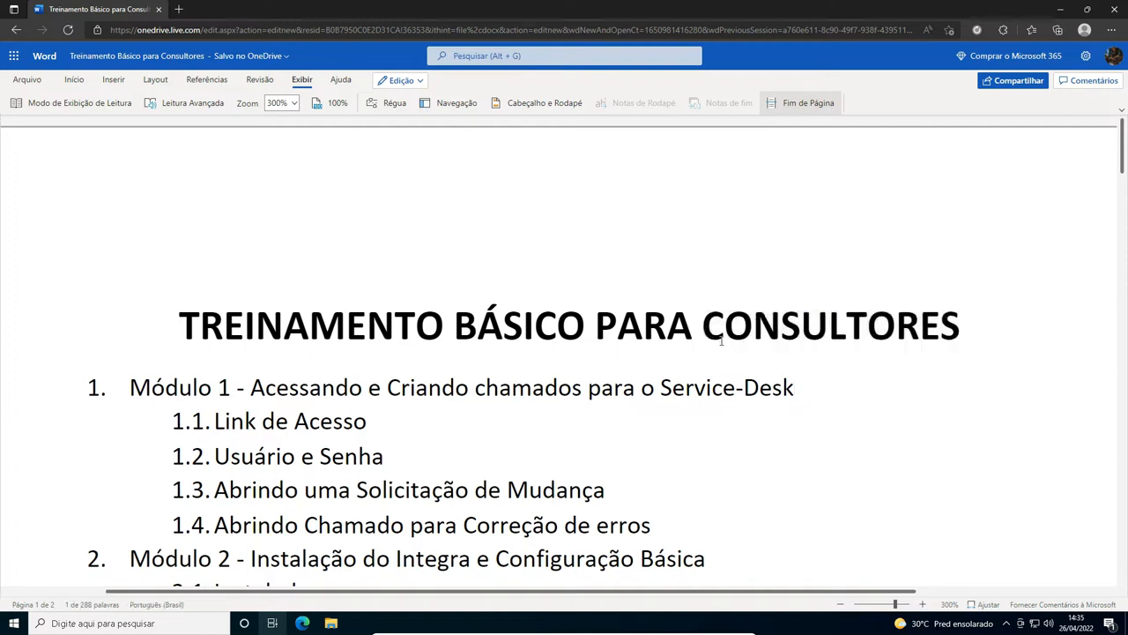
drag(703, 328, 987, 316)
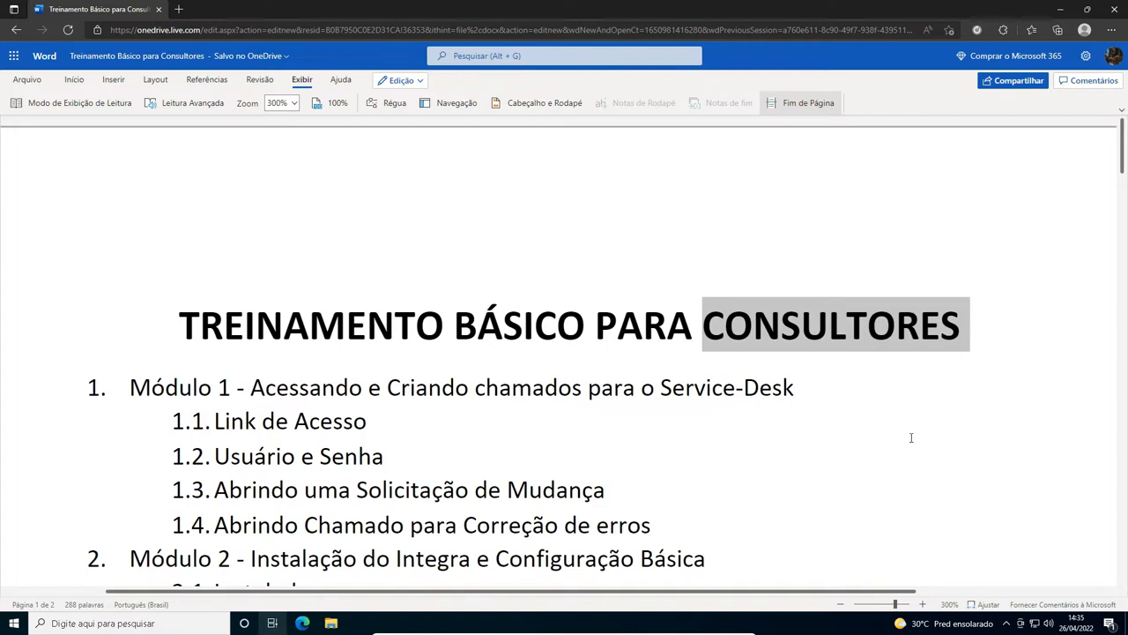
click(824, 485)
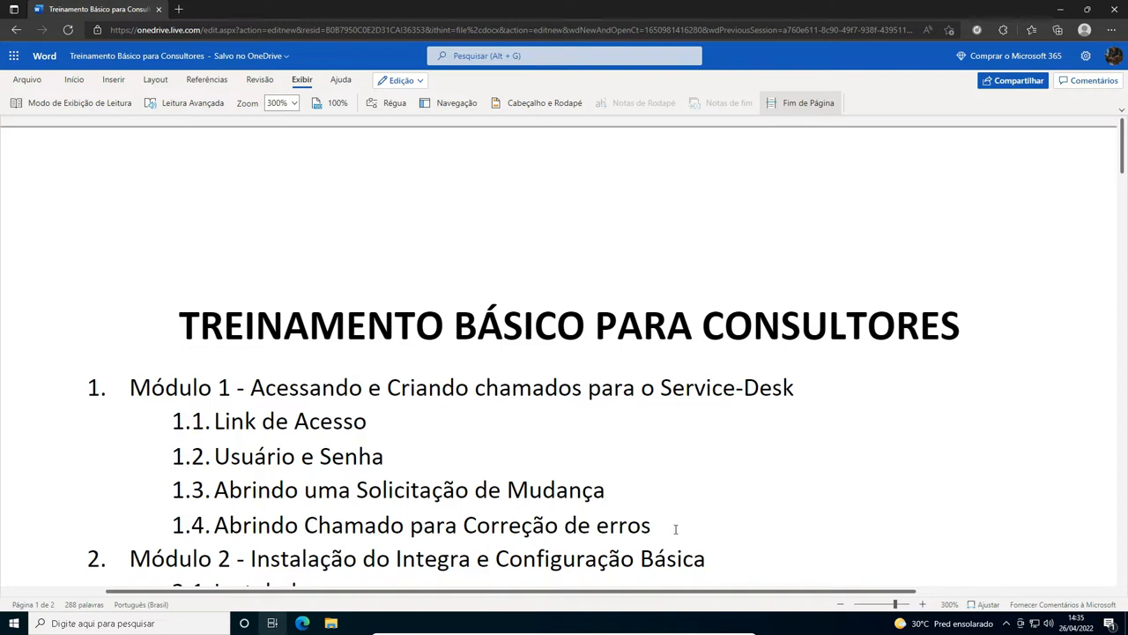
Step: Highlight subtopics 1.1 to 1.4 of Módulo 1 and the term Service-Desk in its heading
drag(678, 528, 218, 423)
click(557, 445)
drag(660, 393, 814, 382)
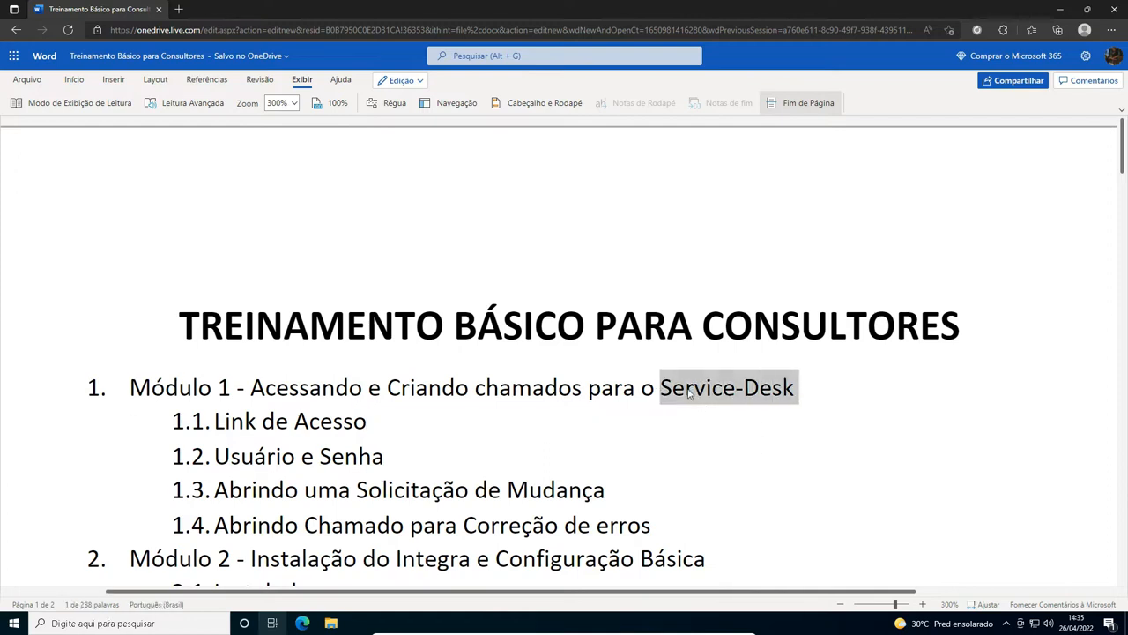
click(822, 544)
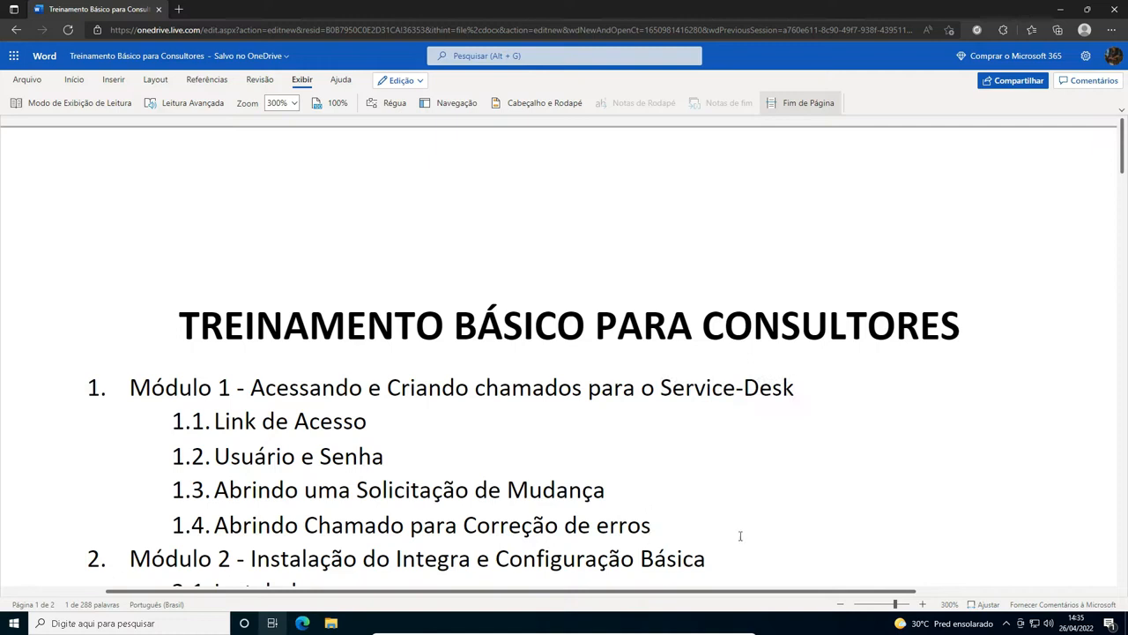
drag(798, 388, 660, 388)
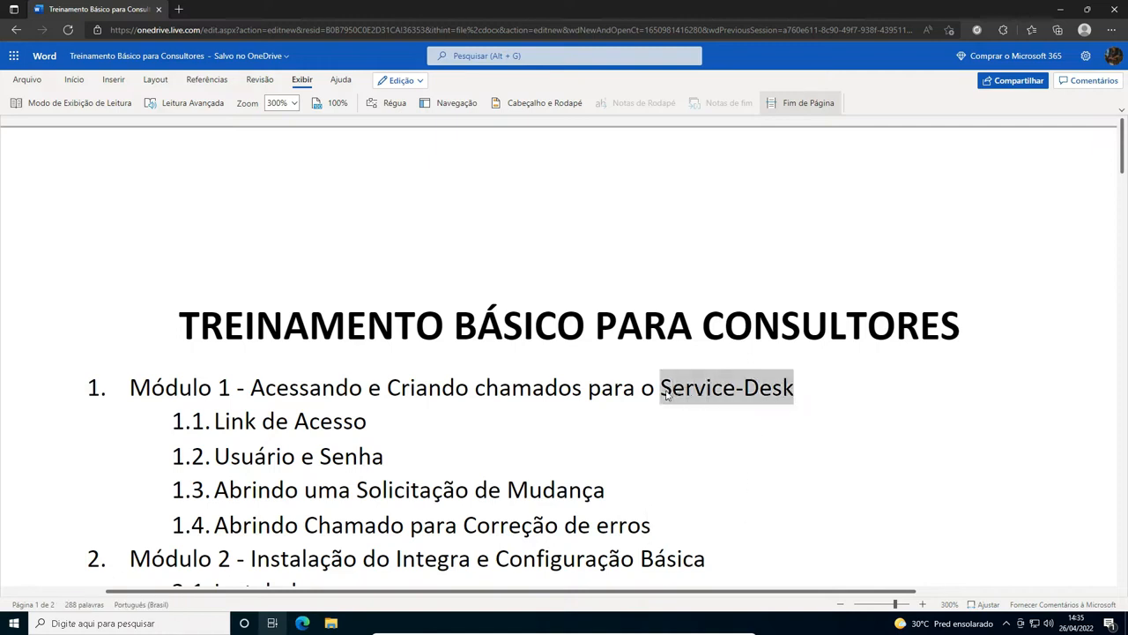
click(699, 453)
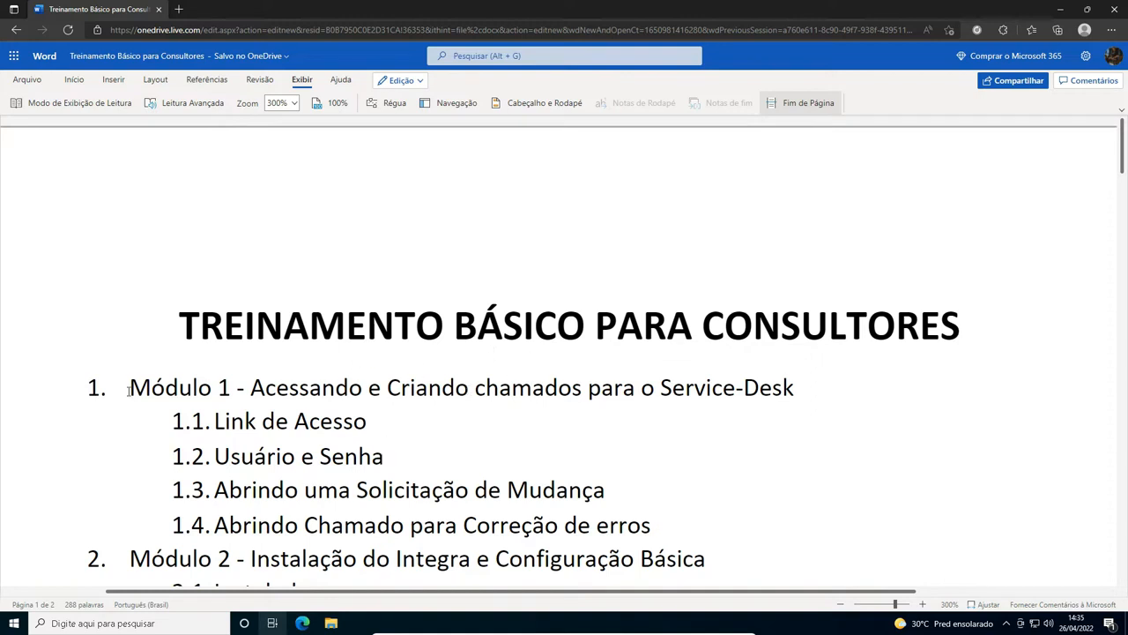
Step: Highlight the whole Módulo 1 block, from its heading through subtopic 1.4, and single out Service-Desk again
drag(128, 388, 694, 524)
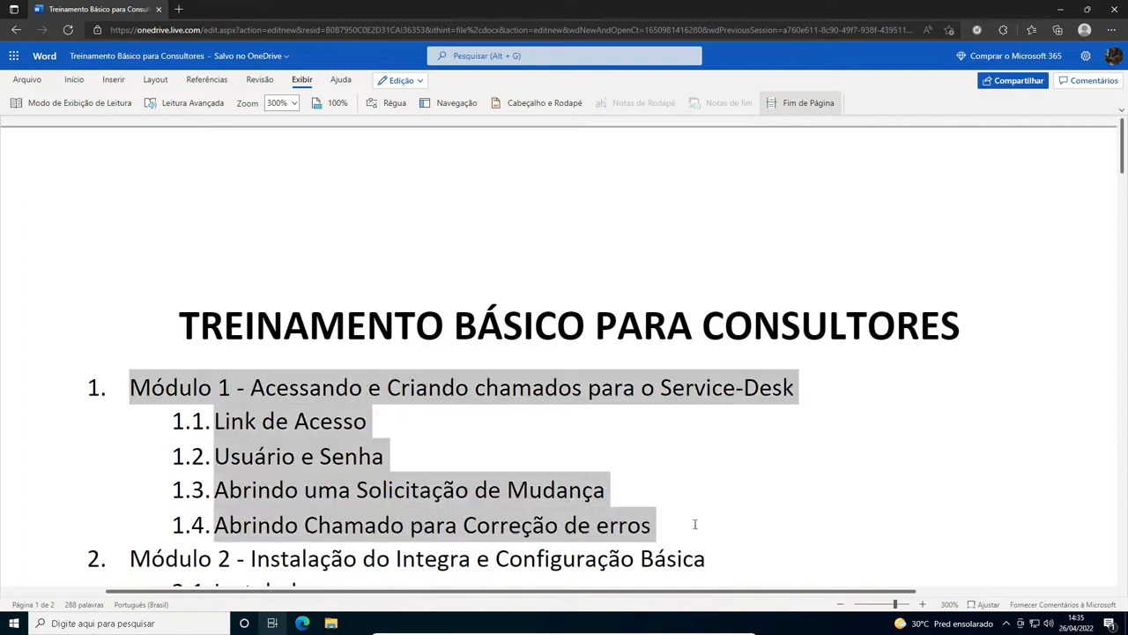
click(694, 525)
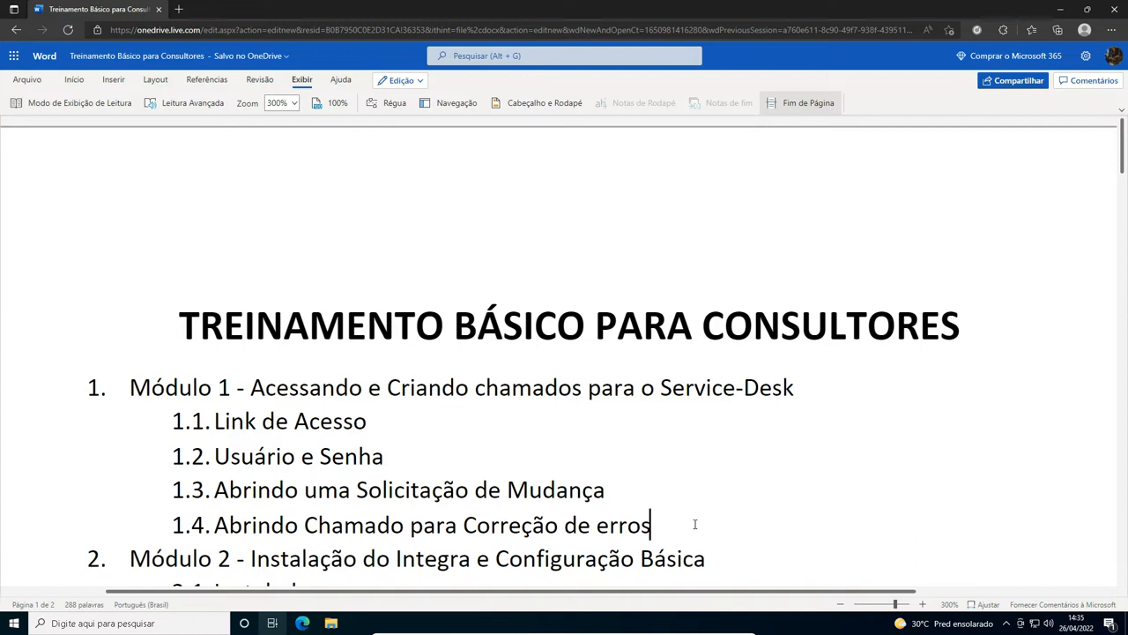
drag(682, 525, 118, 401)
click(477, 445)
drag(687, 391, 818, 392)
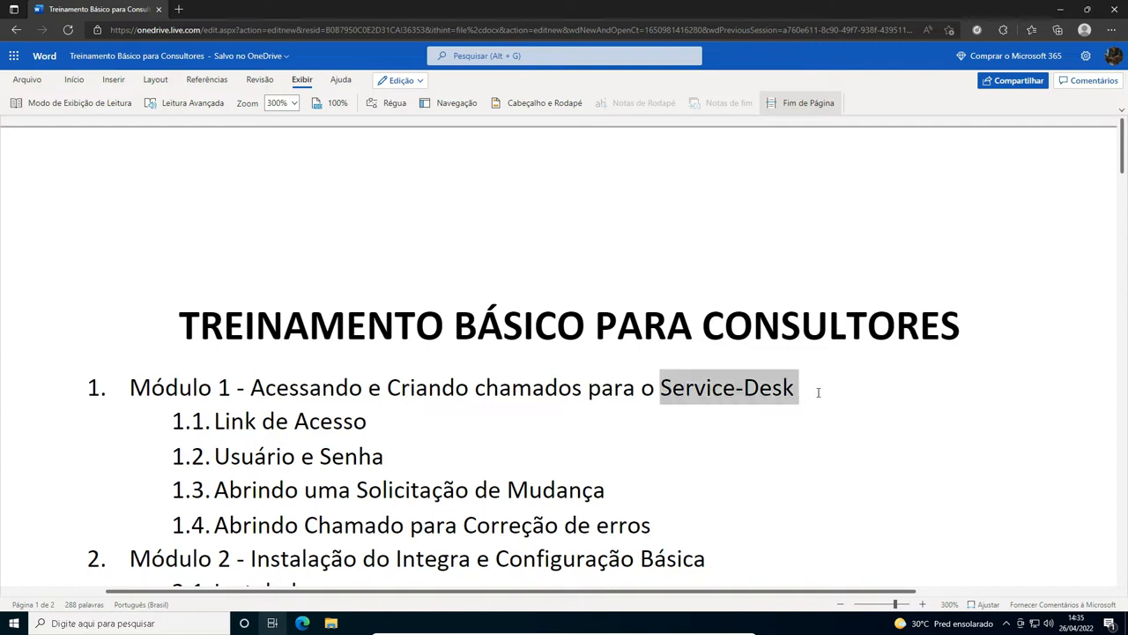
click(758, 504)
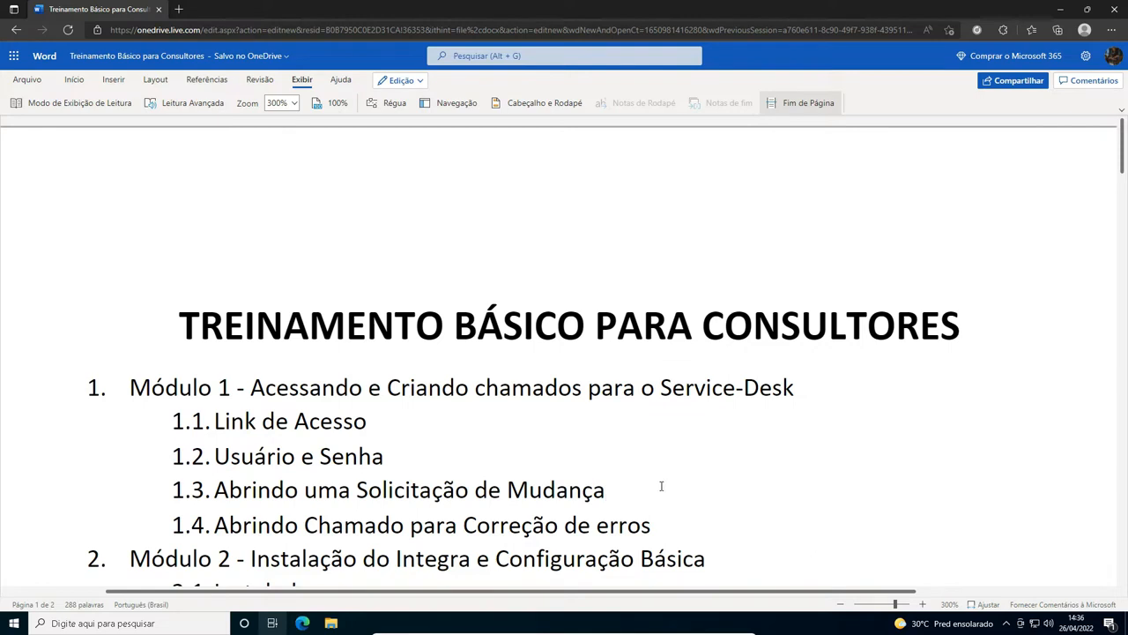
Step: Review the Módulo 1 subtopics: Link de Acesso, Usuário e Senha, and the two items on opening a change request and an error ticket
scroll(647, 456, down, 1)
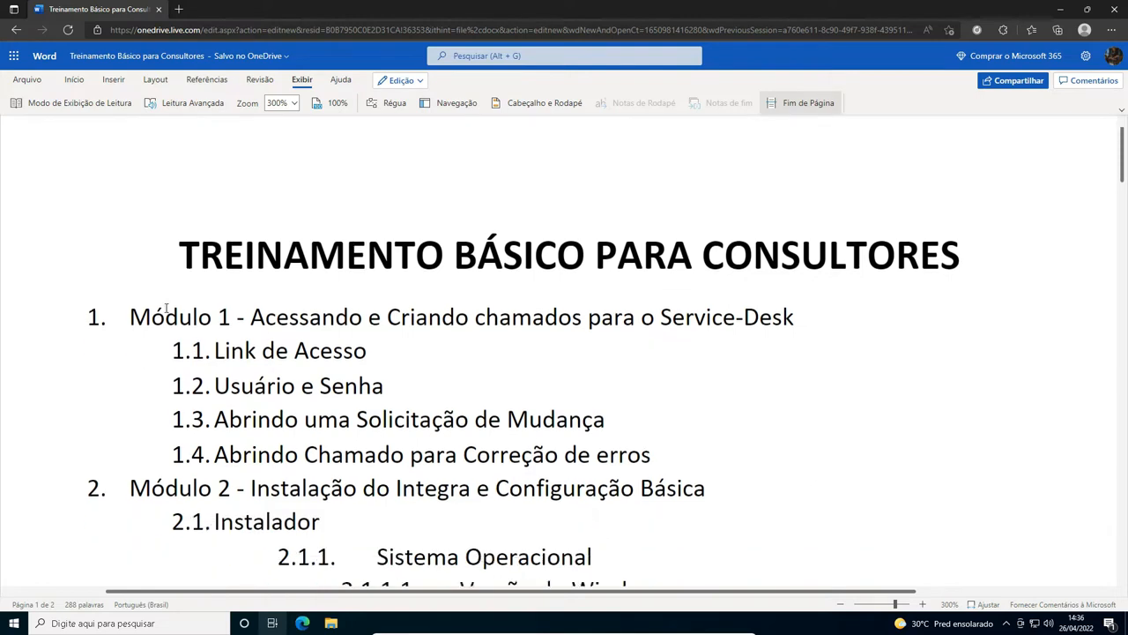
drag(213, 350, 393, 342)
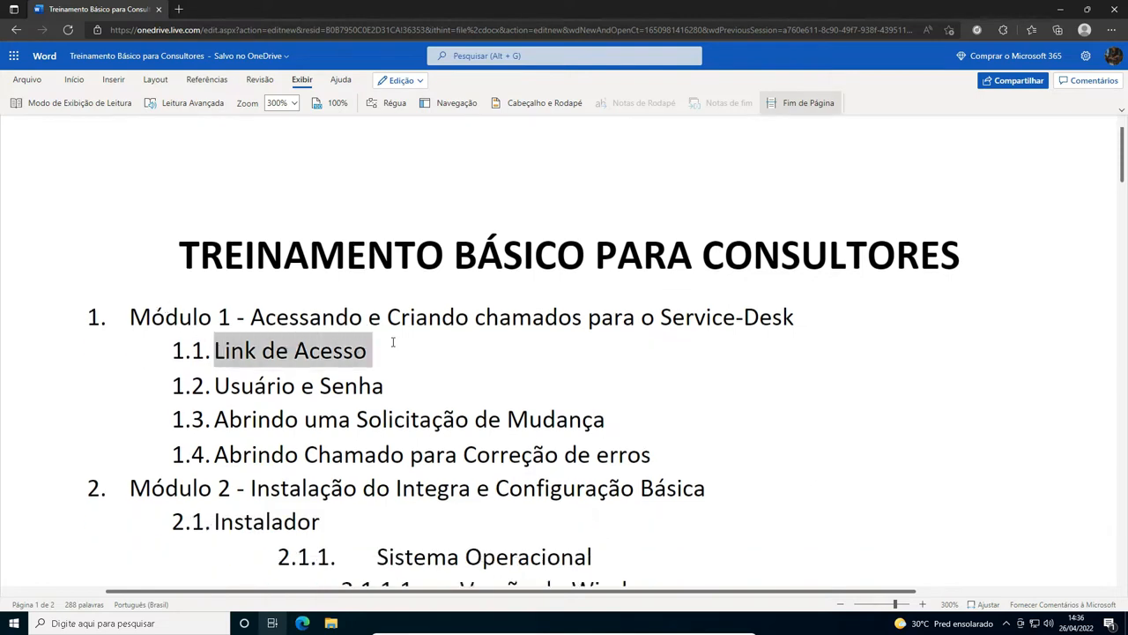
click(393, 345)
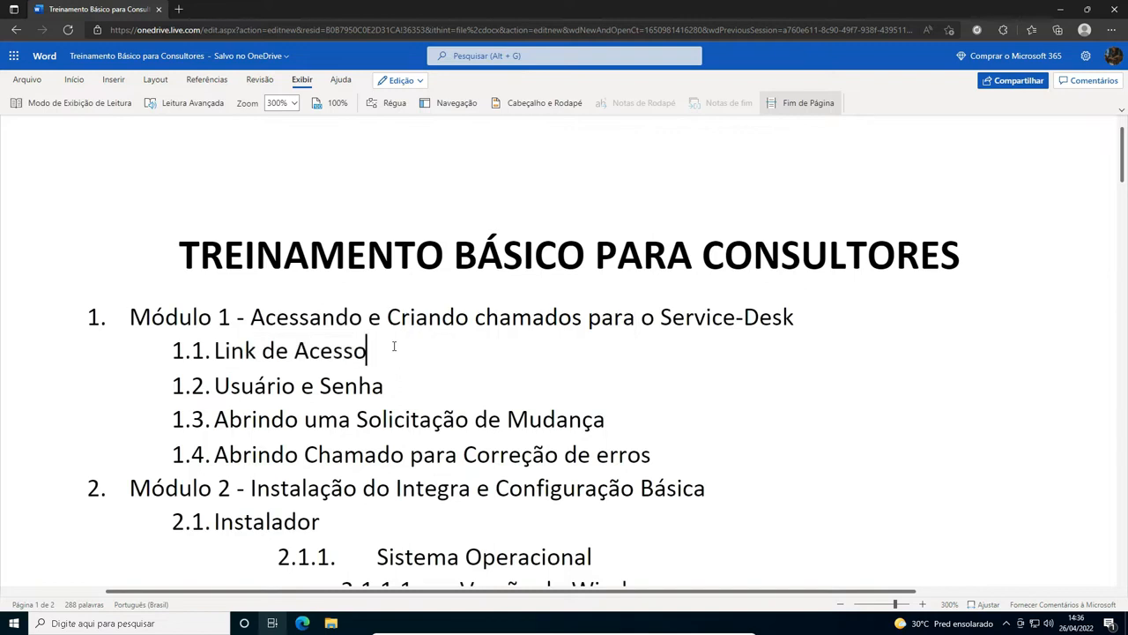
mouse_move(215, 393)
mouse_down()
mouse_move(412, 395)
mouse_move(223, 397)
mouse_up()
click(413, 394)
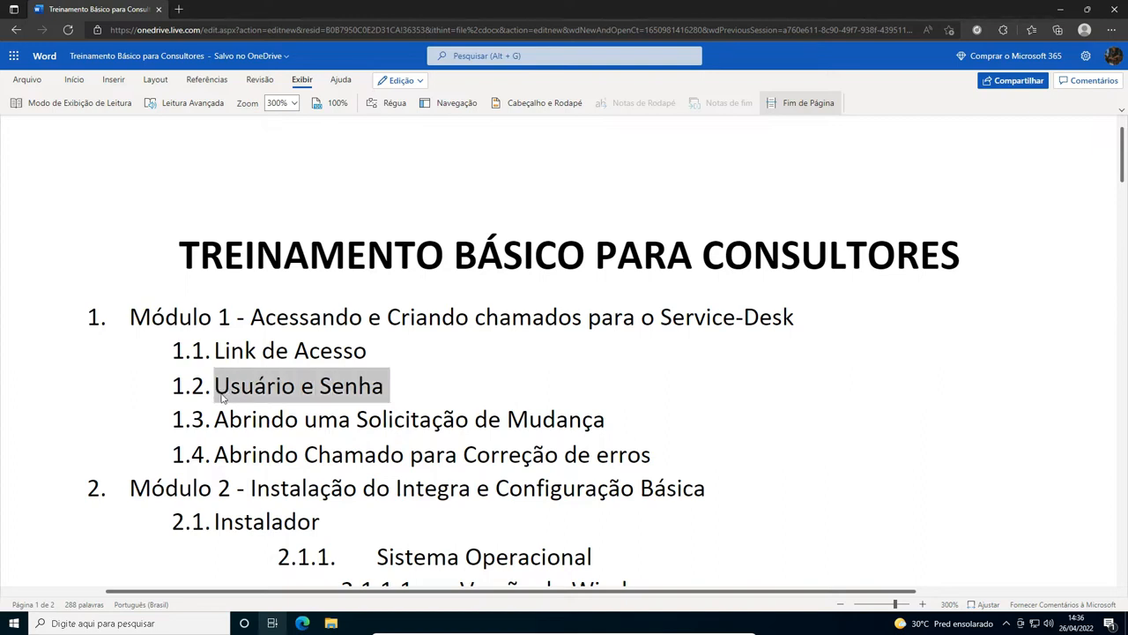
click(458, 388)
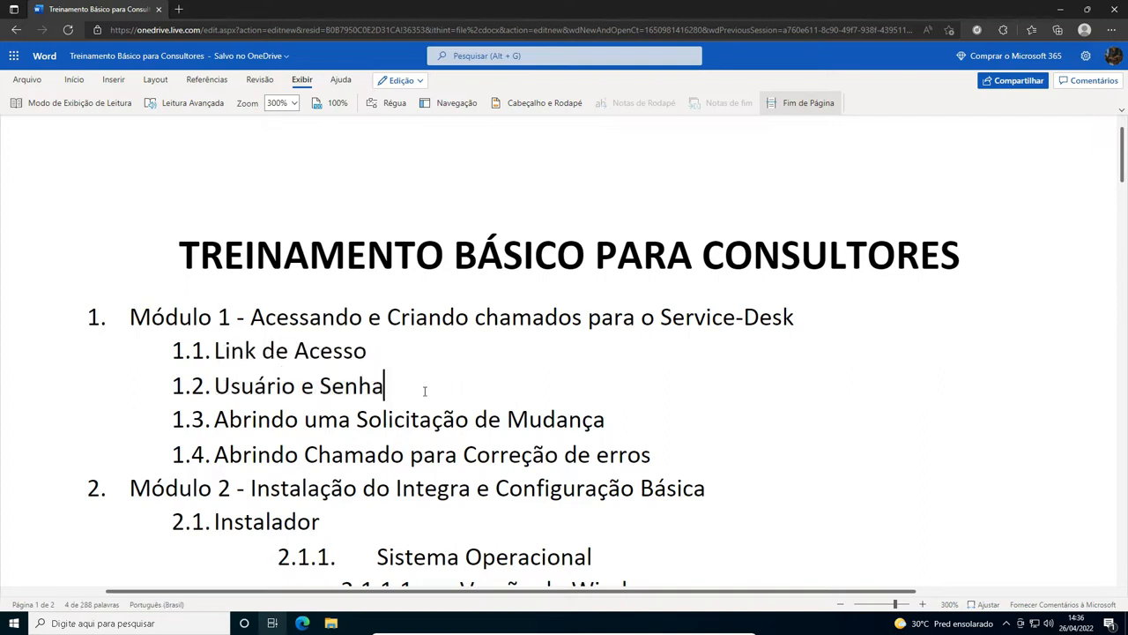
drag(387, 390, 214, 390)
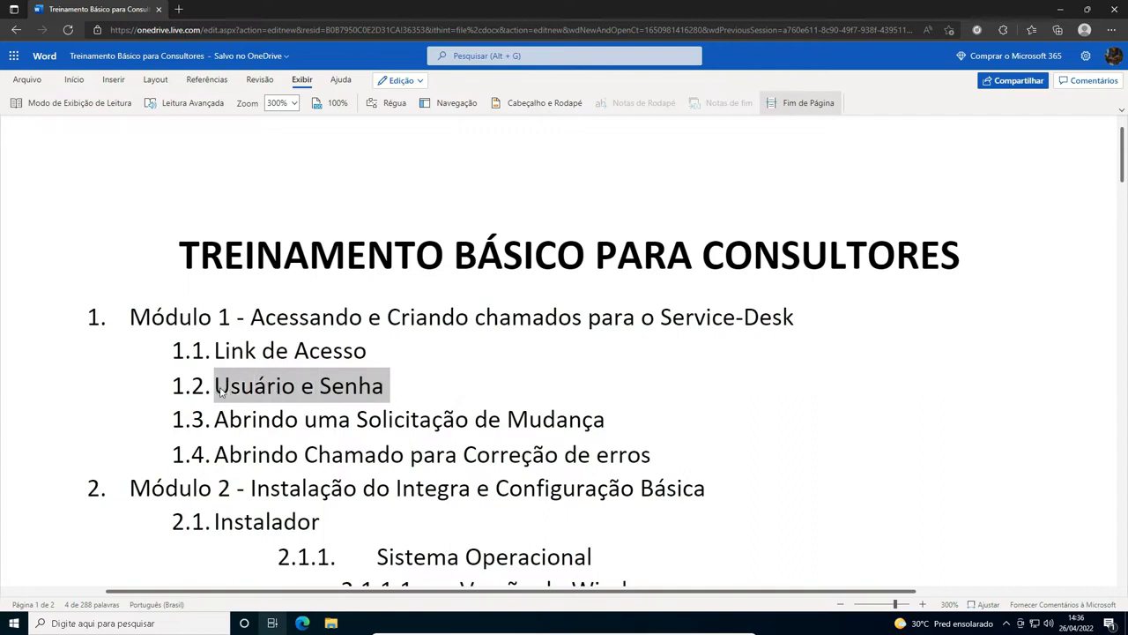
click(444, 384)
drag(656, 455, 186, 427)
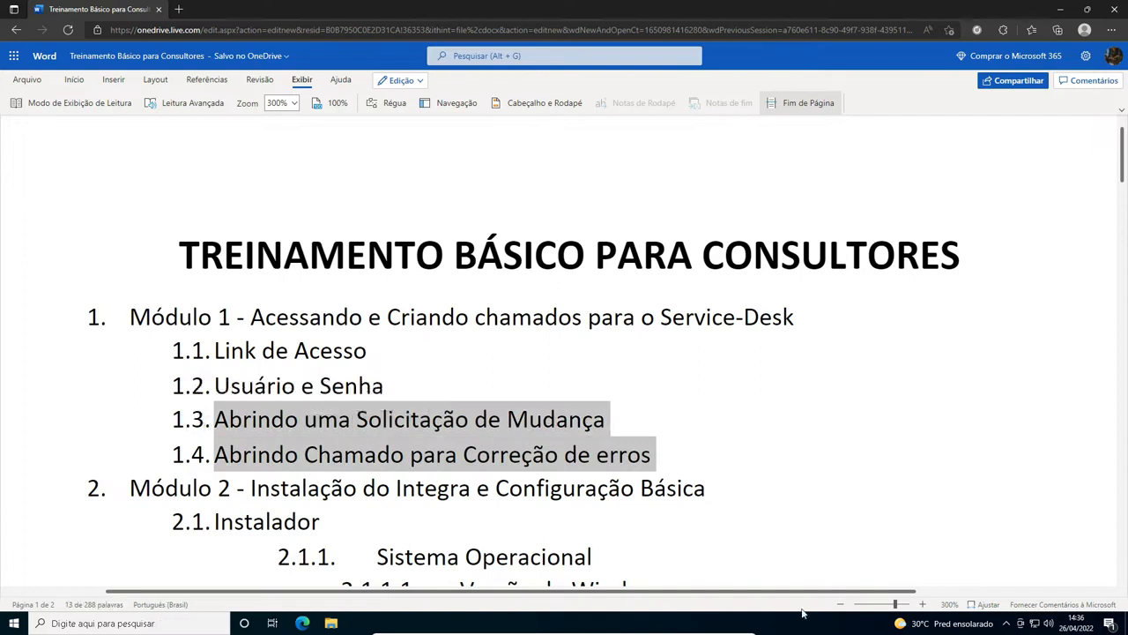
click(763, 441)
scroll(664, 455, up, 1)
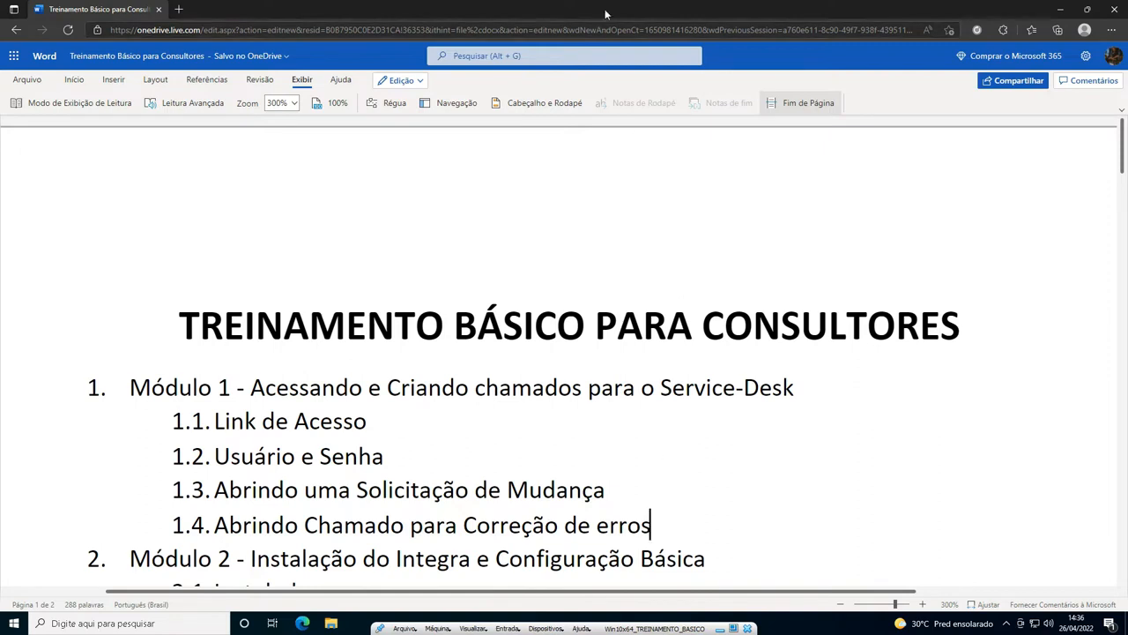
Step: Move the training document's window off this screen and load atualsistemas.verdanadesk.com in a new Microsoft Edge window
drag(284, 19, 1127, 2)
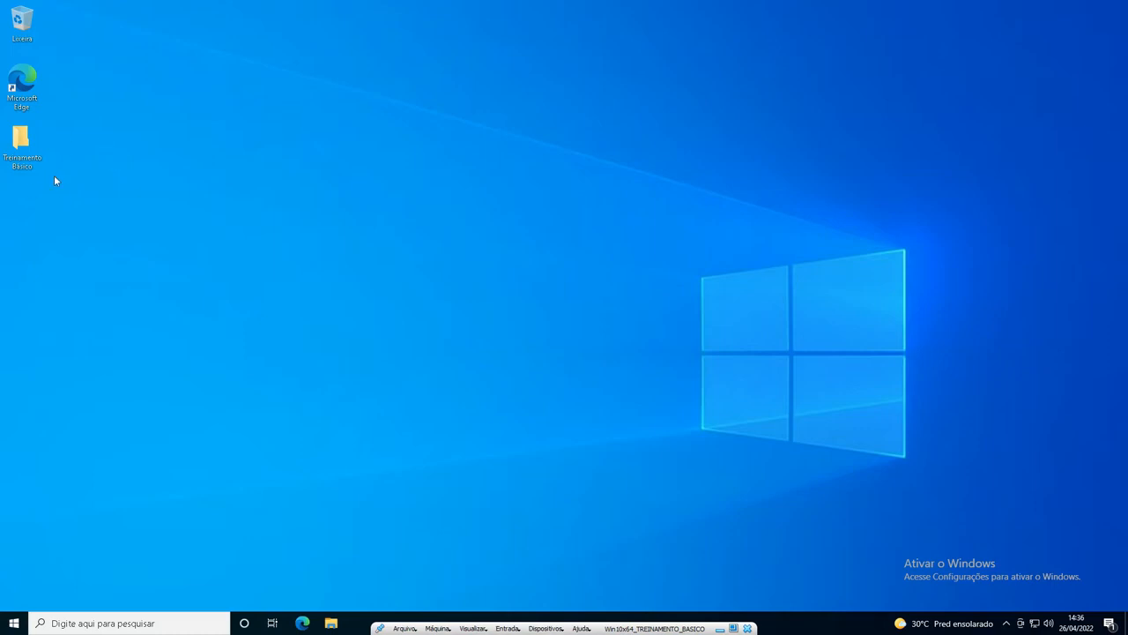
click(303, 623)
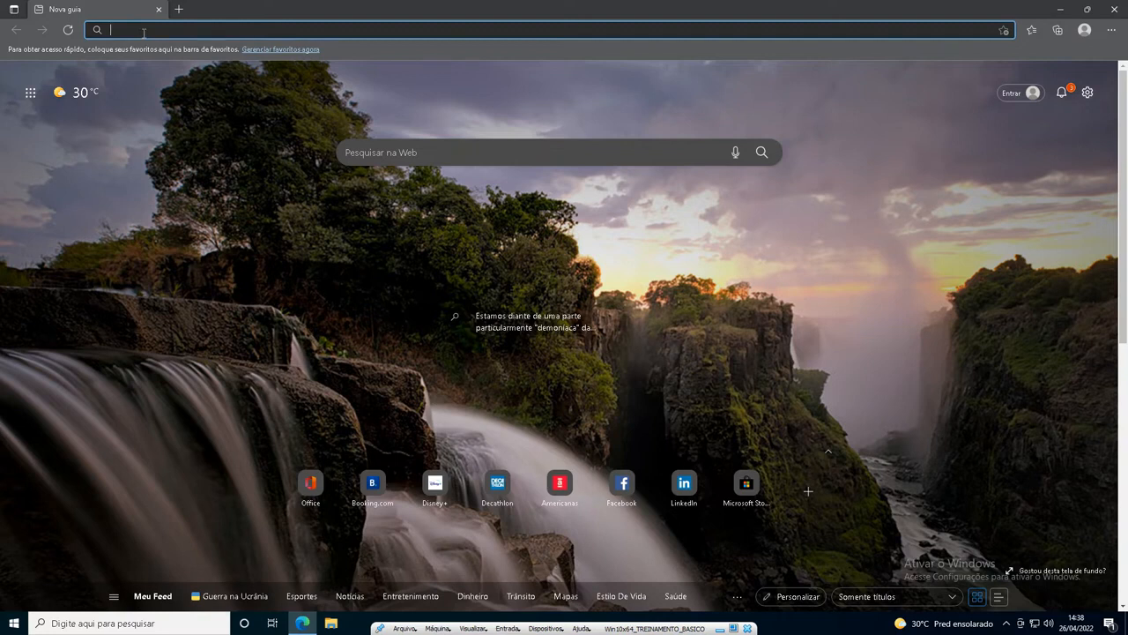
text(atuals)
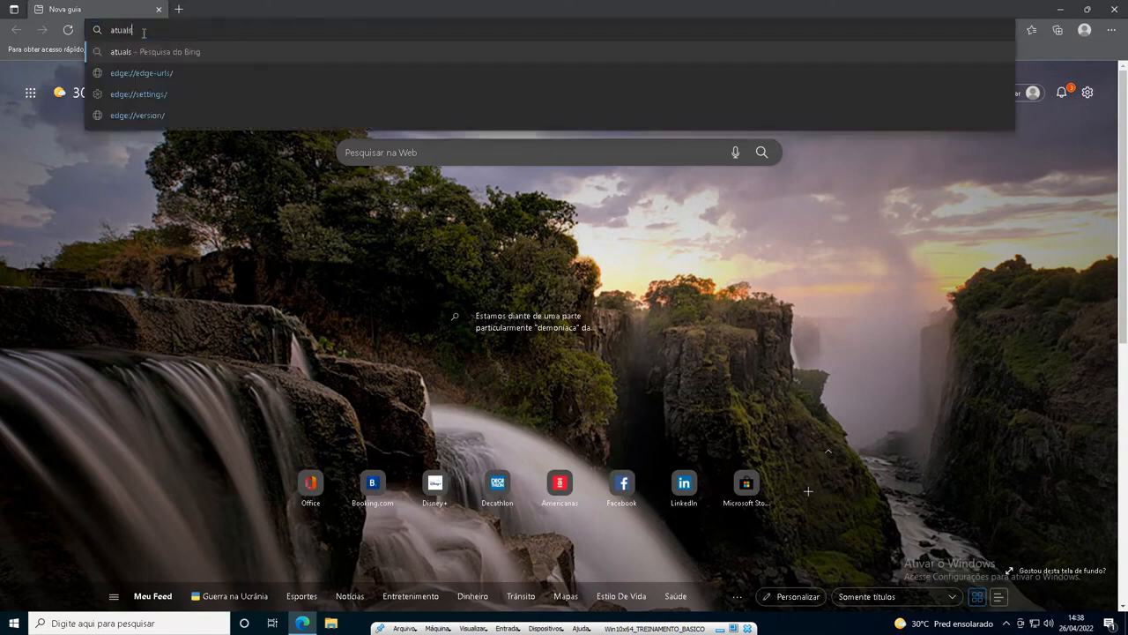
text(istemas)
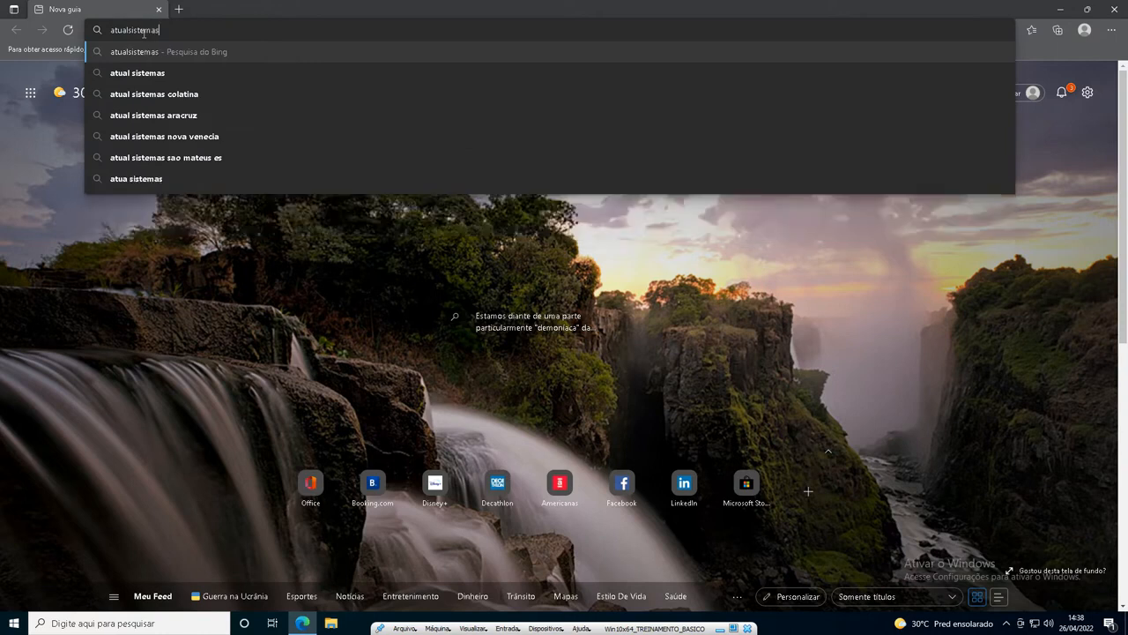
text(.verdana)
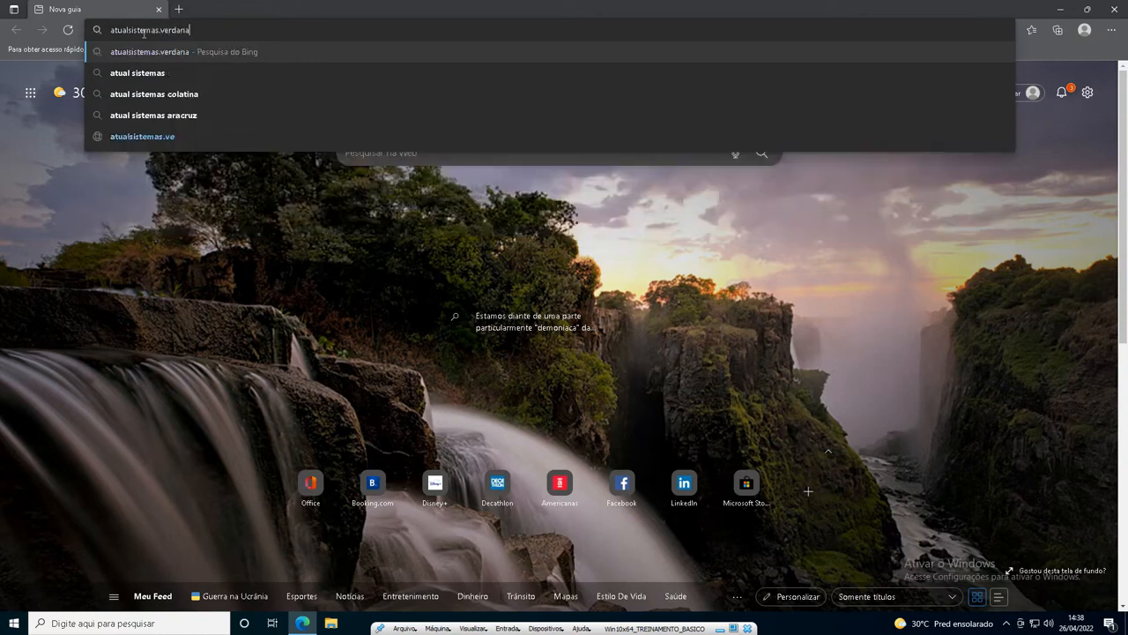
text(desk)
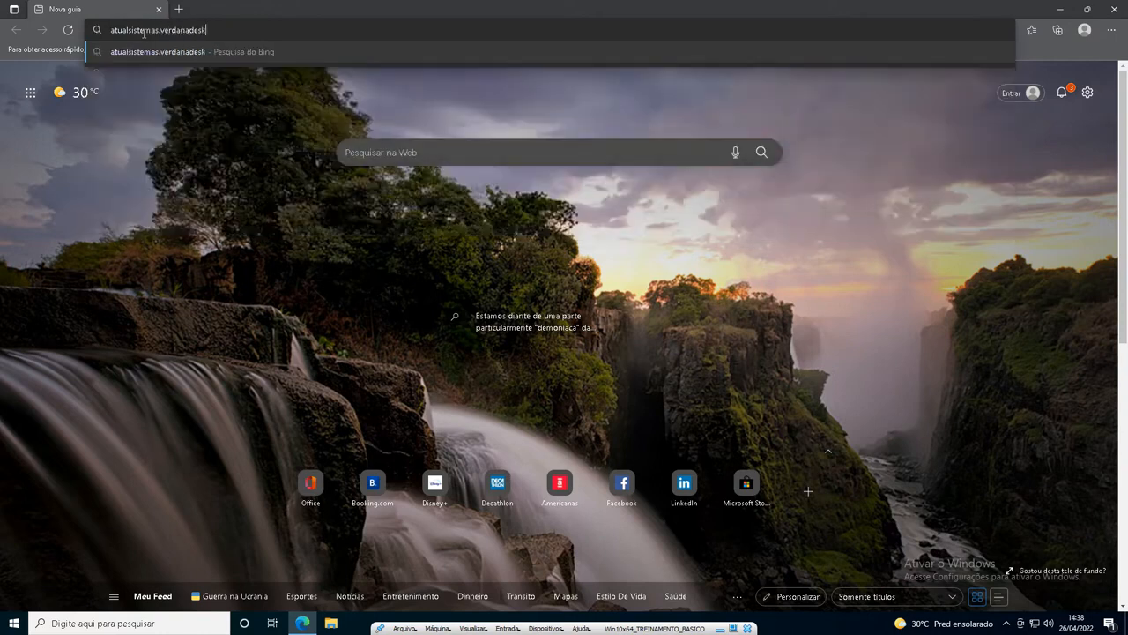
text(.com)
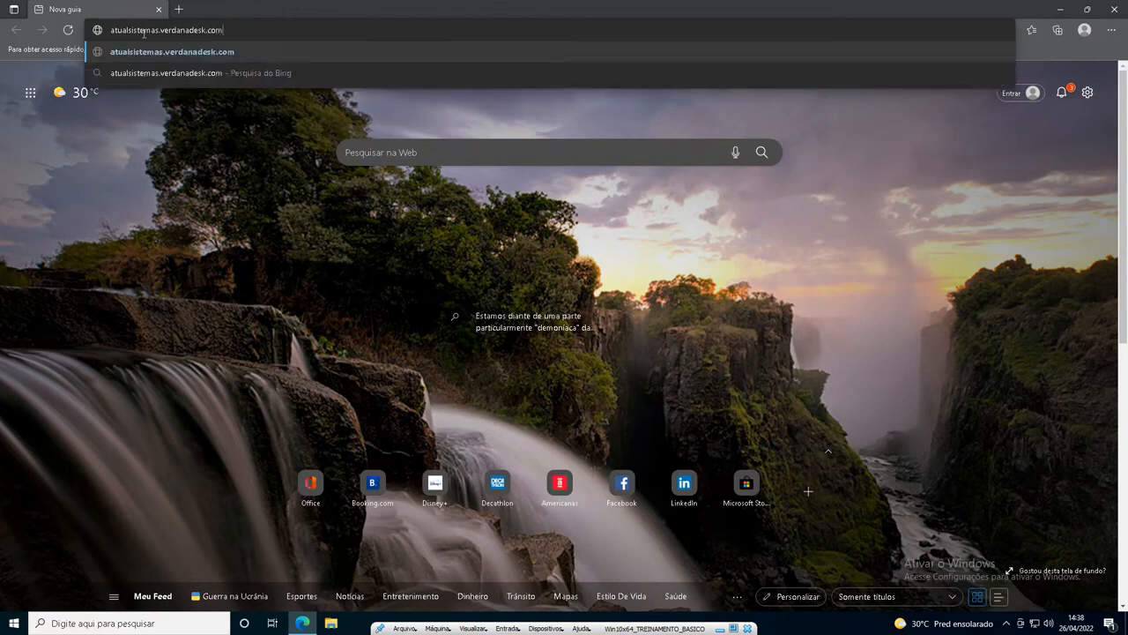
key(Return)
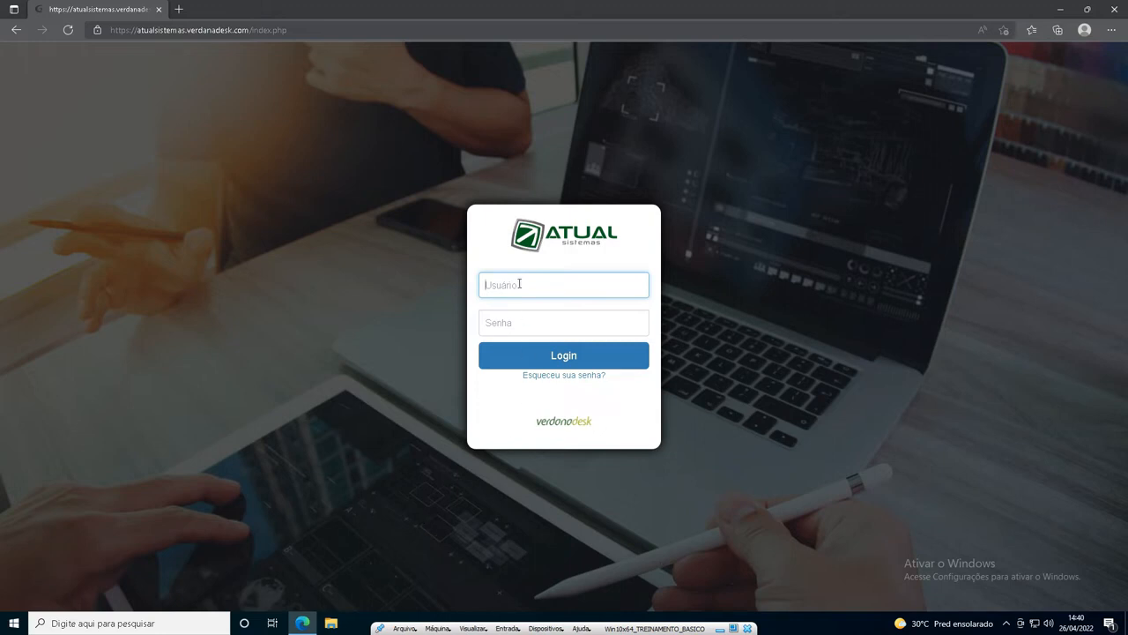
Step: Log in to the Service-Desk as treinamento, entering the account password in the Senha field
text(treinamento)
key(Tab)
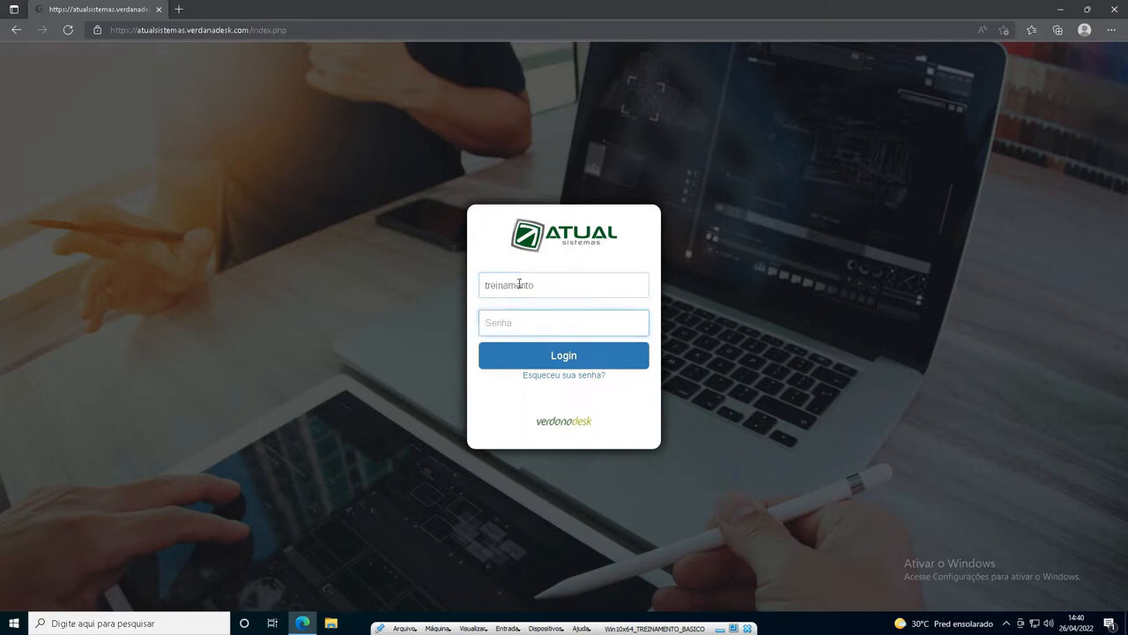
text(•••••••••)
click(559, 357)
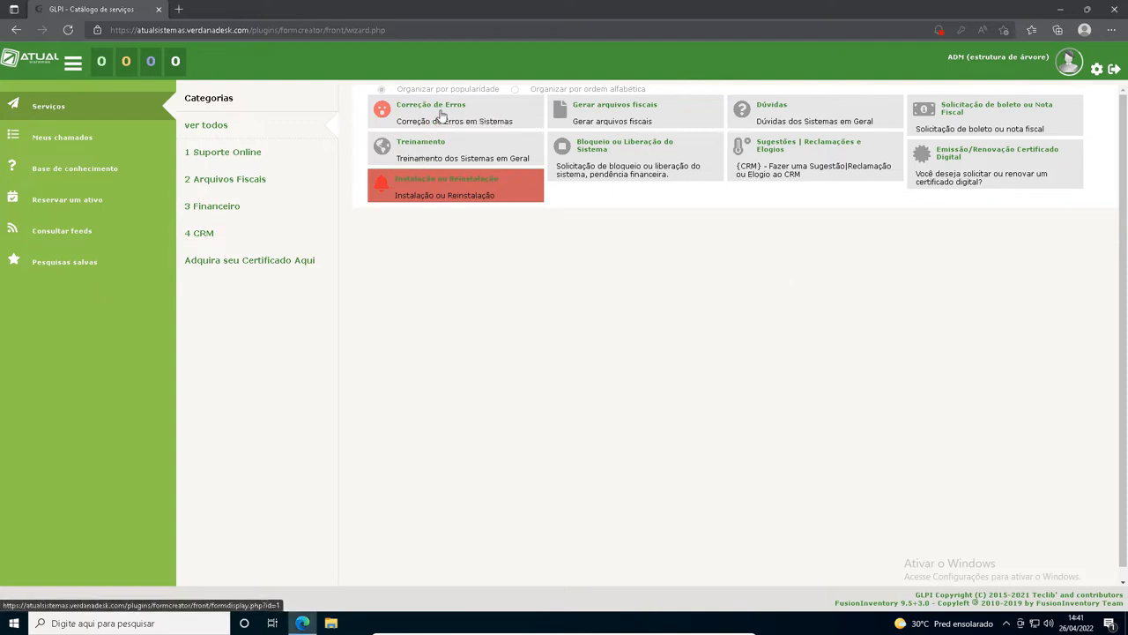
Step: Open the Correção de Erros form from the service catalogue and allow the site's notifications
click(440, 115)
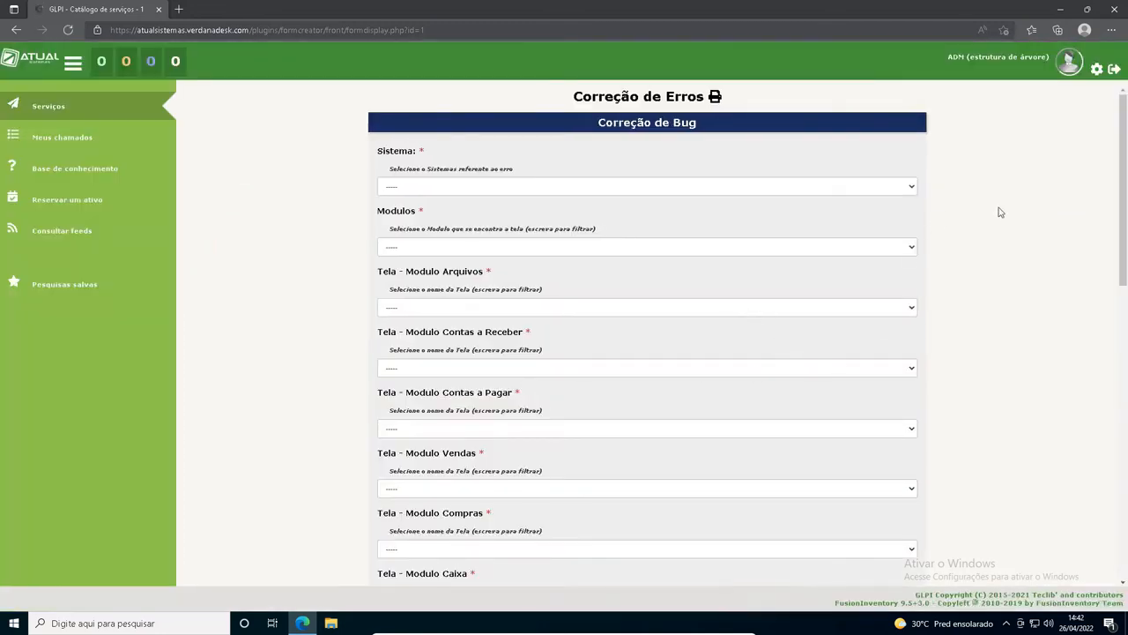
drag(1124, 177, 1121, 206)
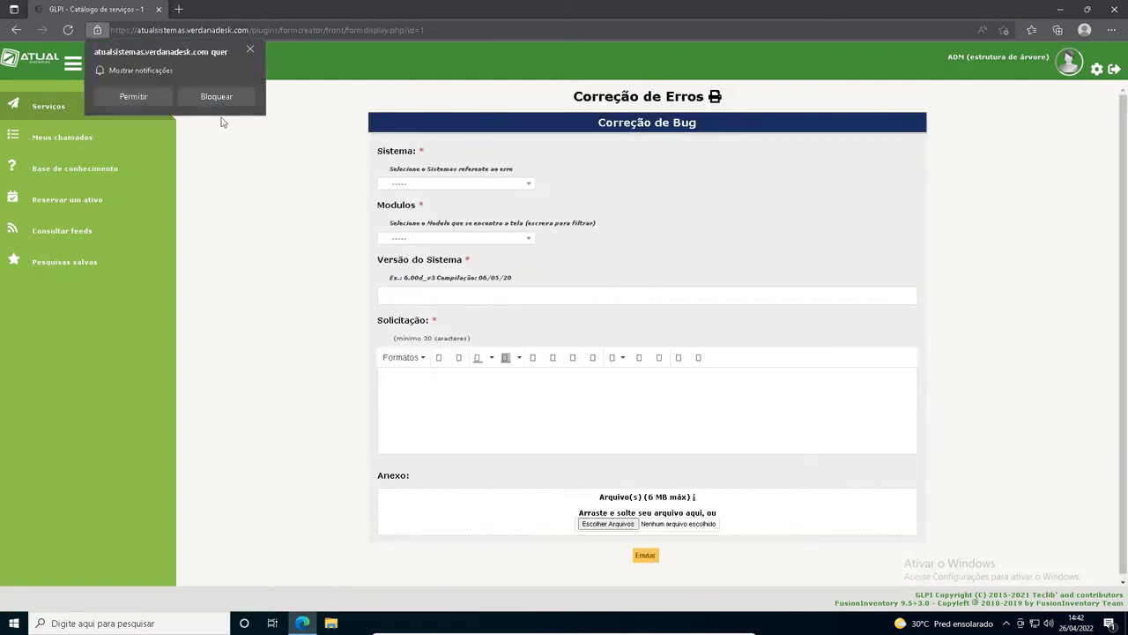
click(133, 97)
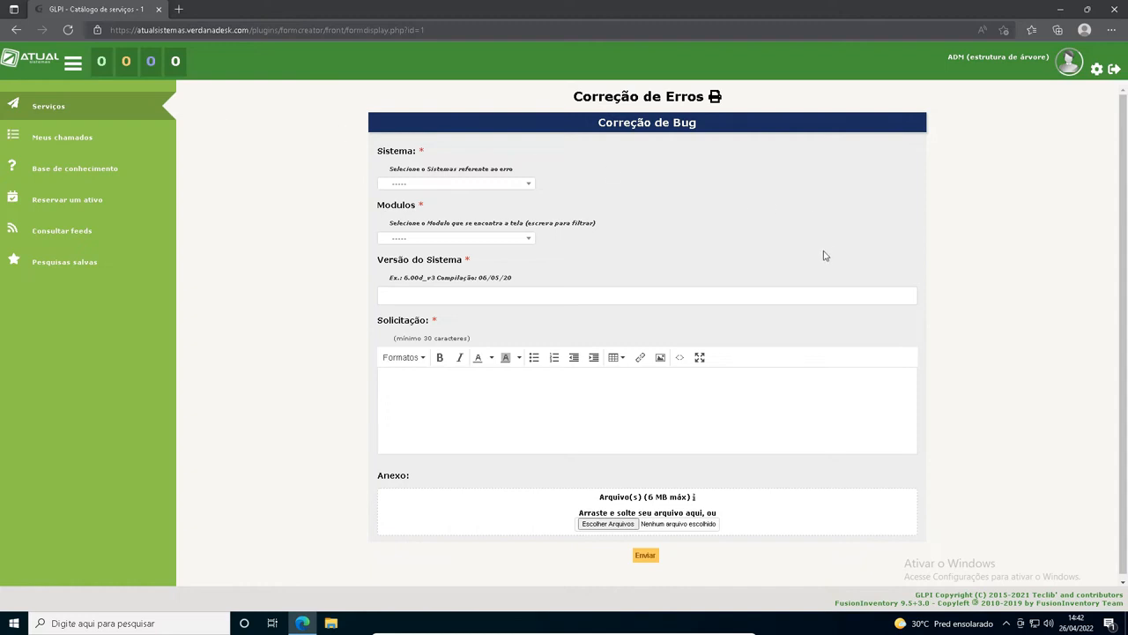
Step: Browse the Sistema options in the error form, filter them by "integra" and choose Integra (ERP)
scroll(590, 330, down, 1)
scroll(650, 362, up, 1)
click(409, 181)
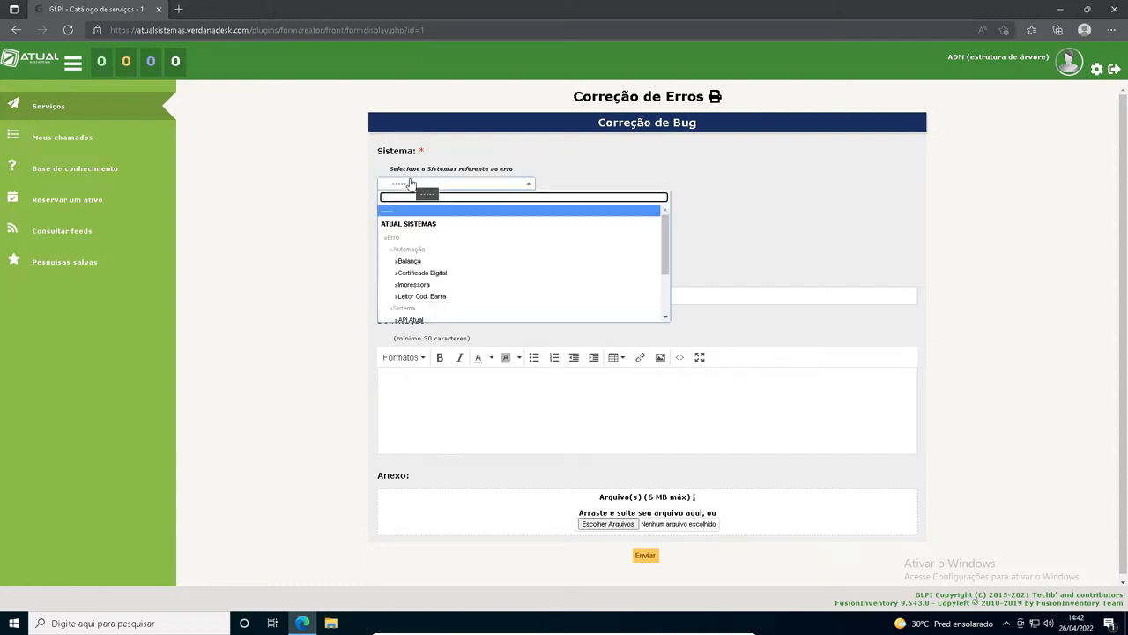
scroll(468, 272, down, 1)
scroll(469, 277, down, 5)
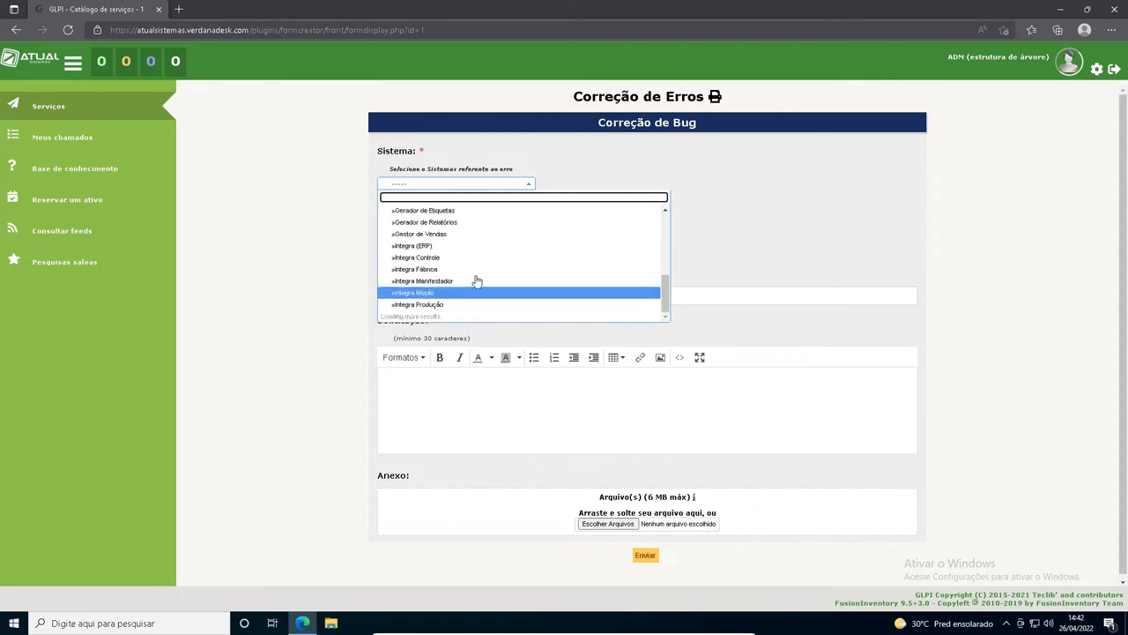
scroll(502, 265, down, 4)
scroll(508, 263, up, 10)
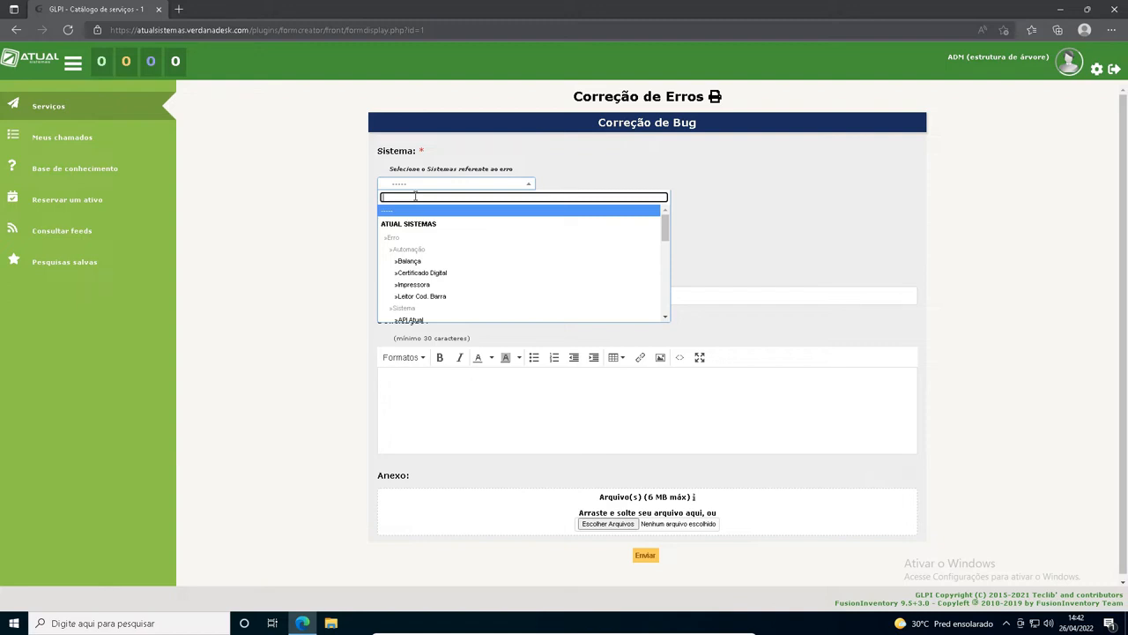
text(integra)
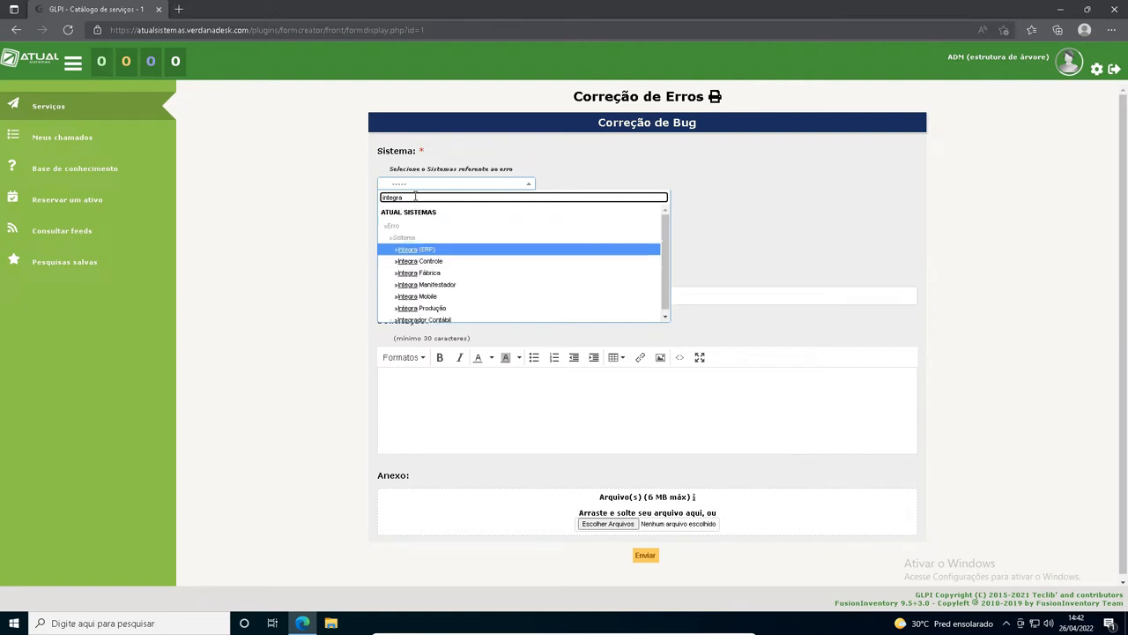
click(472, 255)
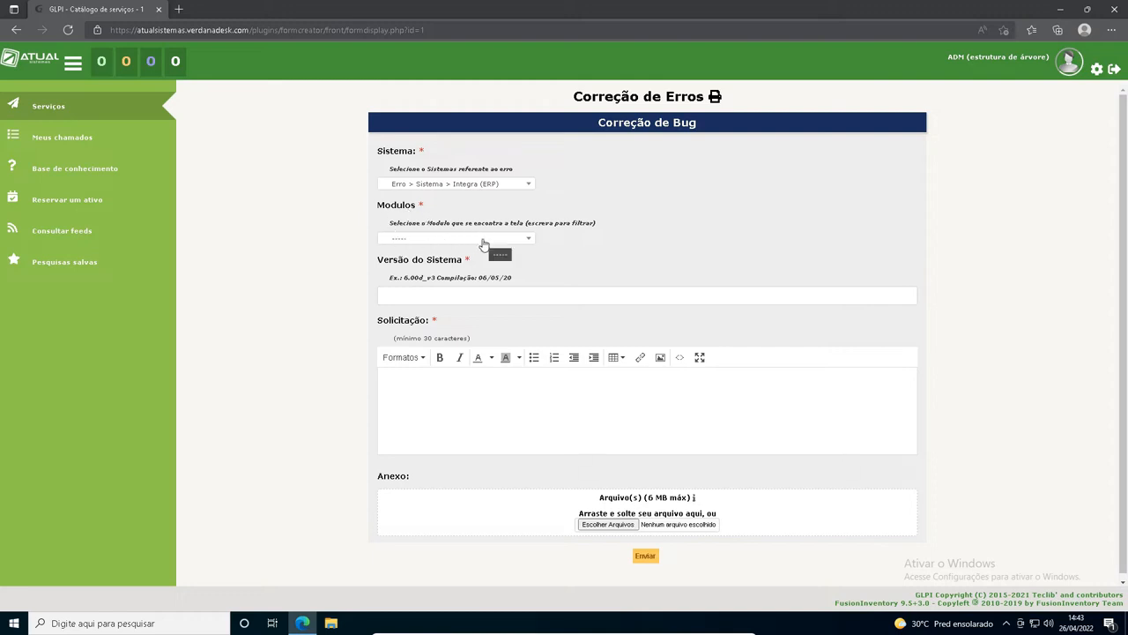
Step: Set Modulos to Vendas and Tela - Modulo Vendas to Cadastro de Marcas
click(483, 243)
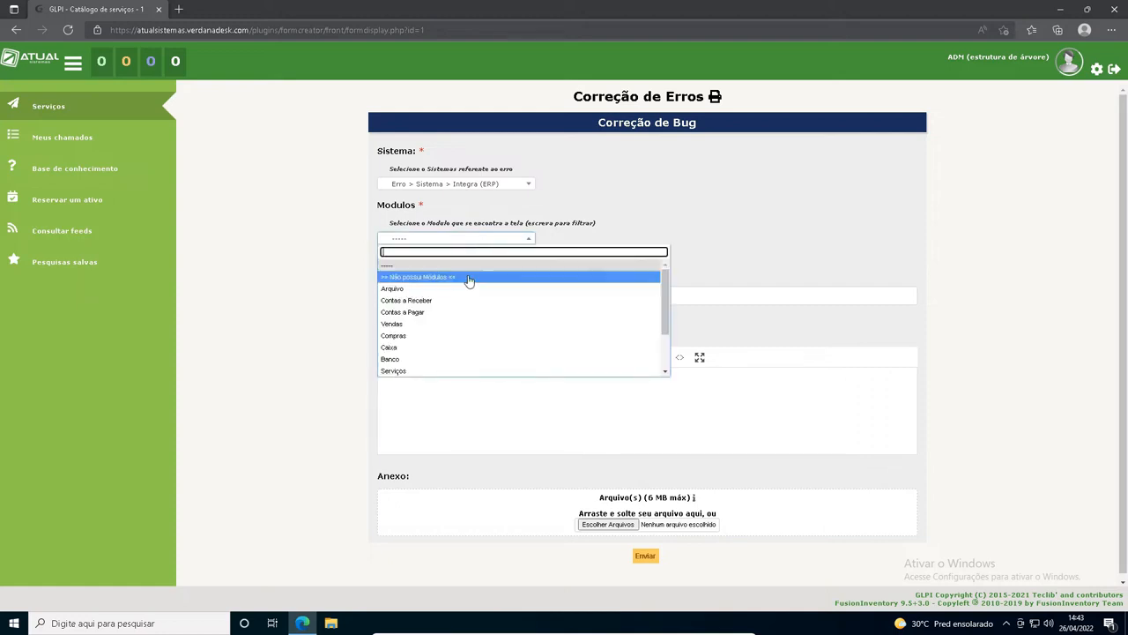
click(419, 325)
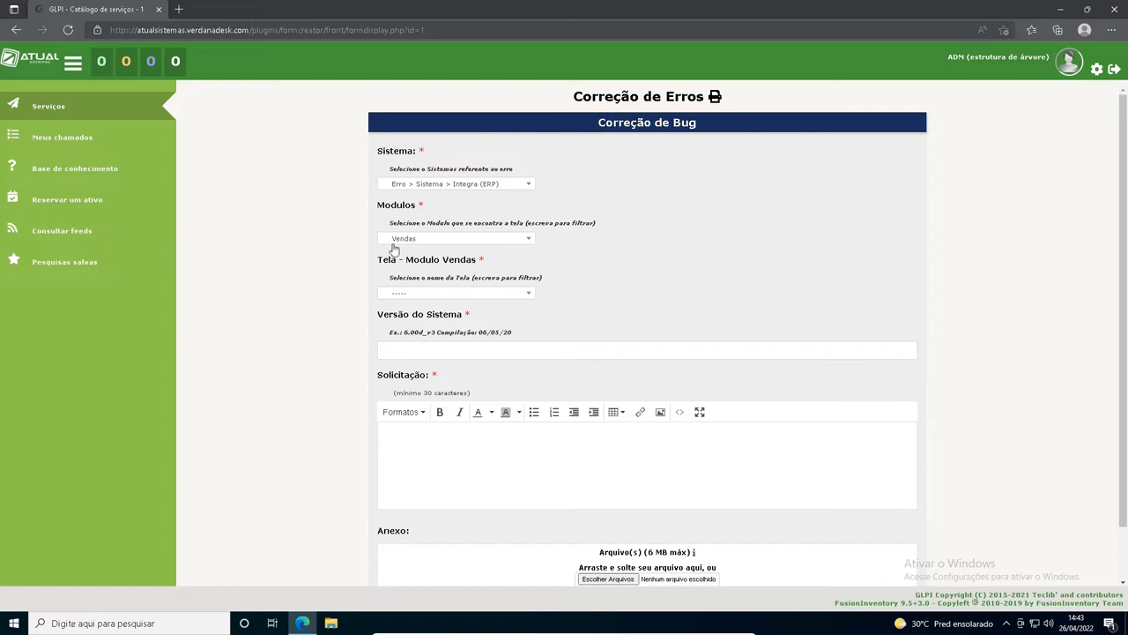
click(428, 298)
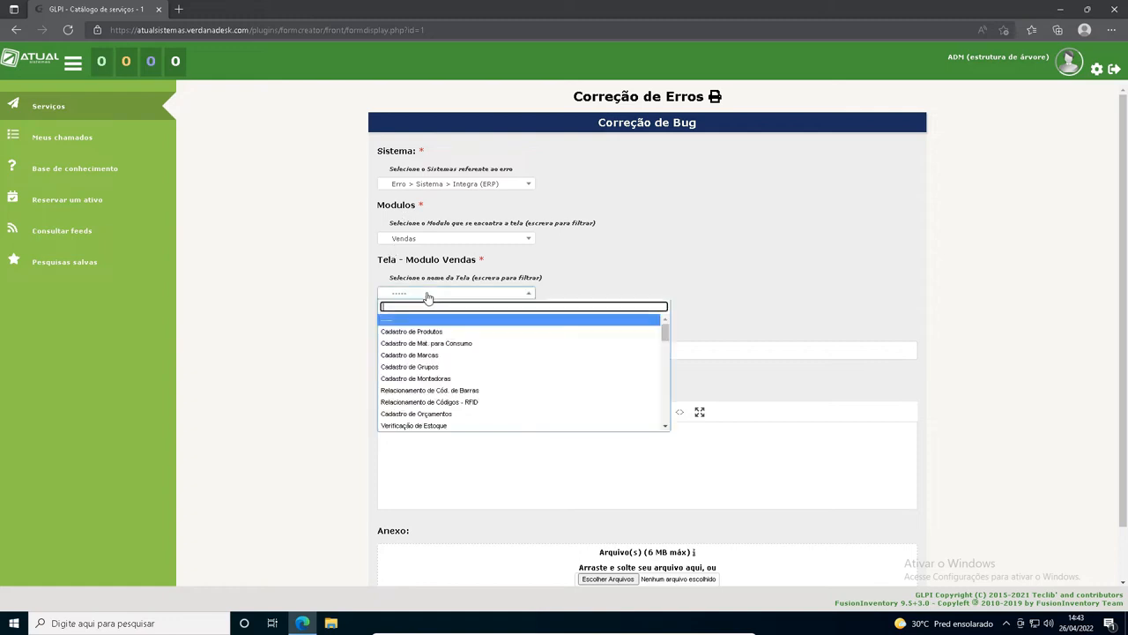
click(441, 356)
Step: Enter 7.08.06 as the Versão do Sistema and write "Erro de duplicidade ao cadastrar a marca." as the Solicitação
click(489, 352)
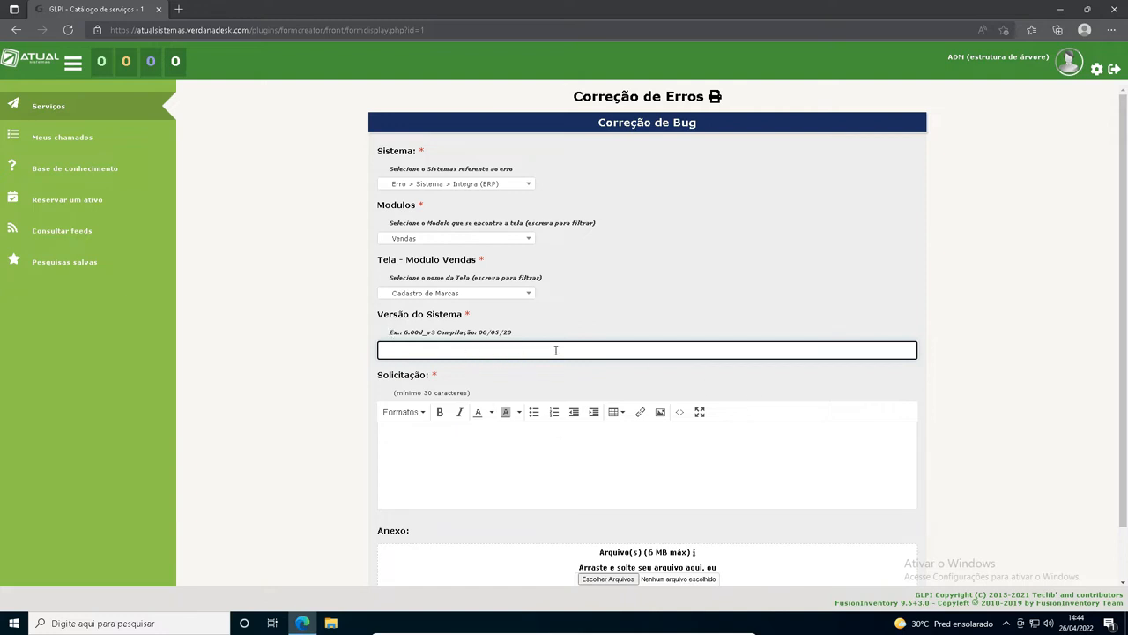
text(7.08.06)
click(528, 462)
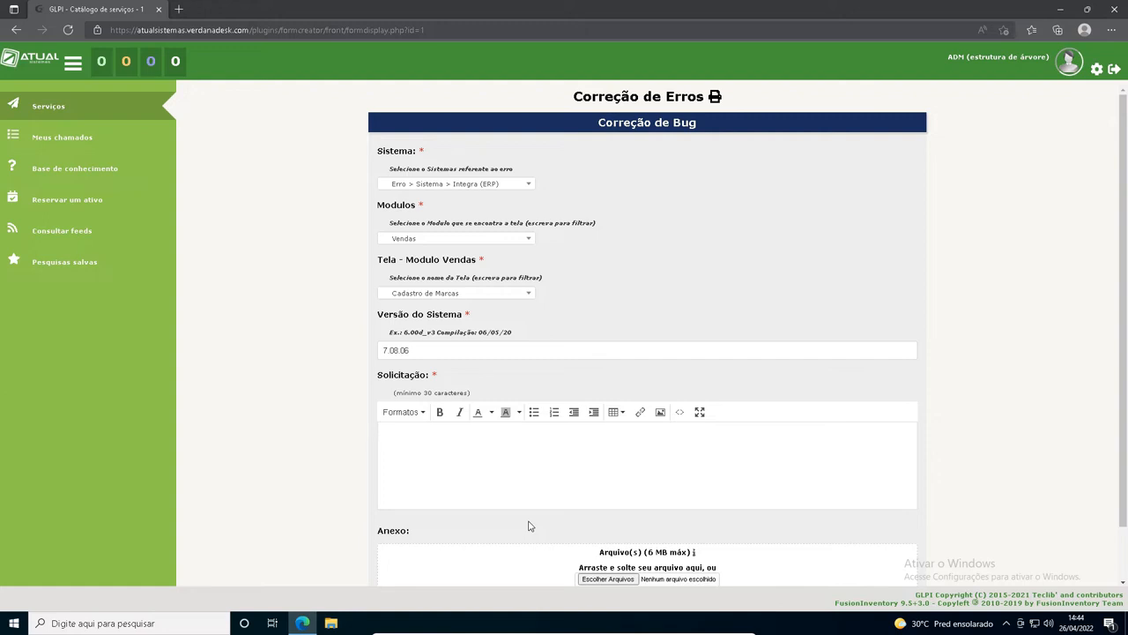
scroll(423, 426, down, 1)
click(458, 400)
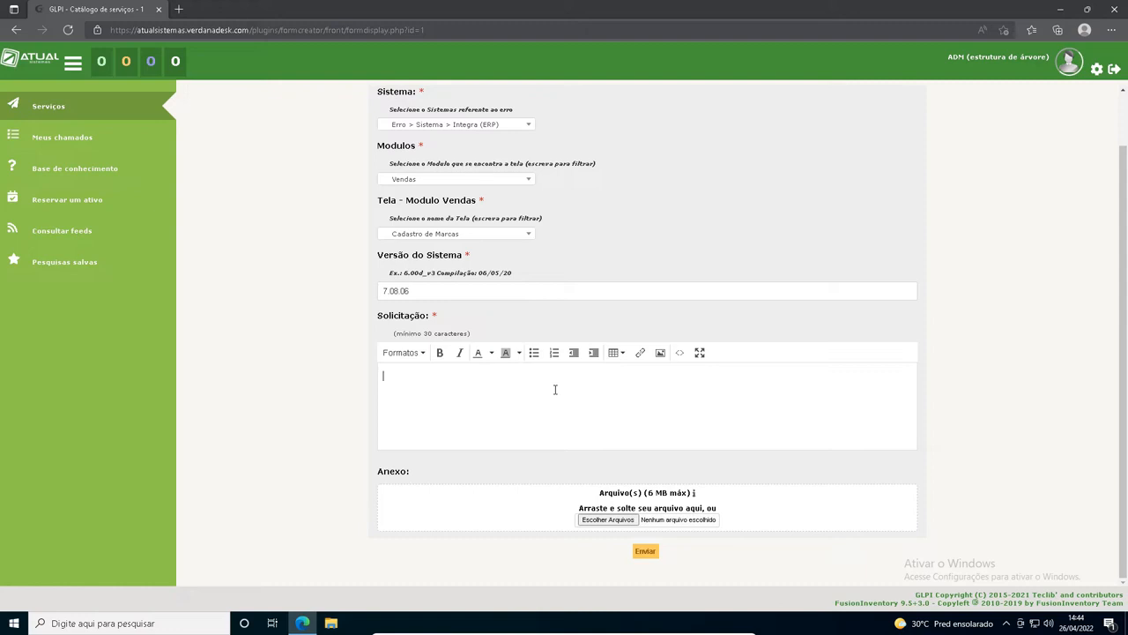
text(Erro de duplicidade ao cadastrar a marca)
text(.)
key(Return)
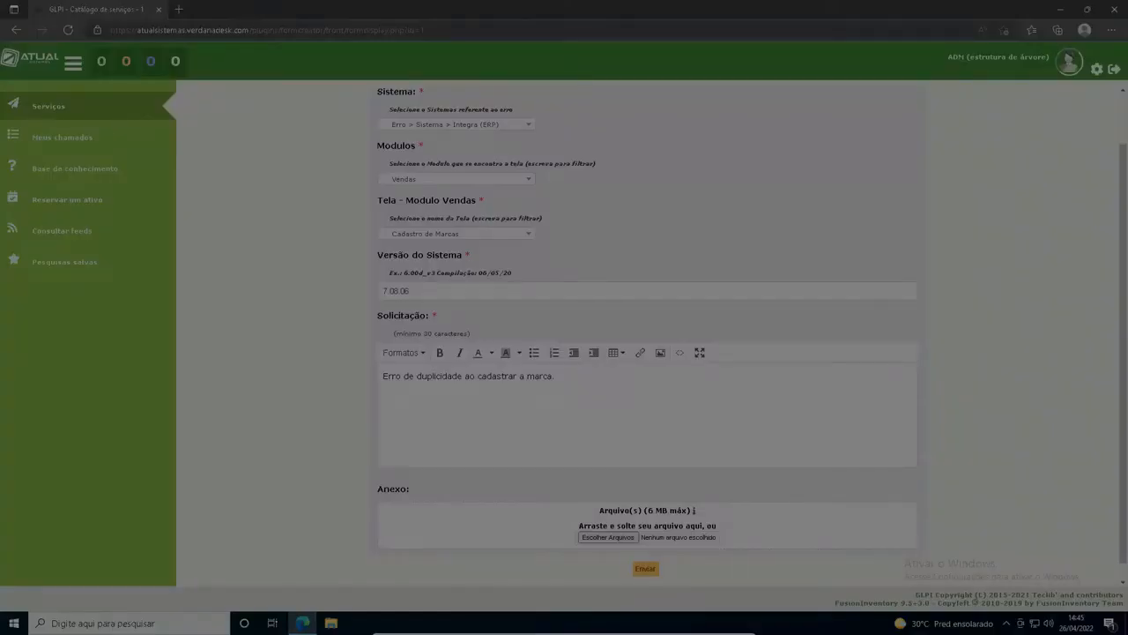
Step: Copy a Lightshot screen capture, paste it below the Solicitação text and select the pasted image
key(ctrl+c)
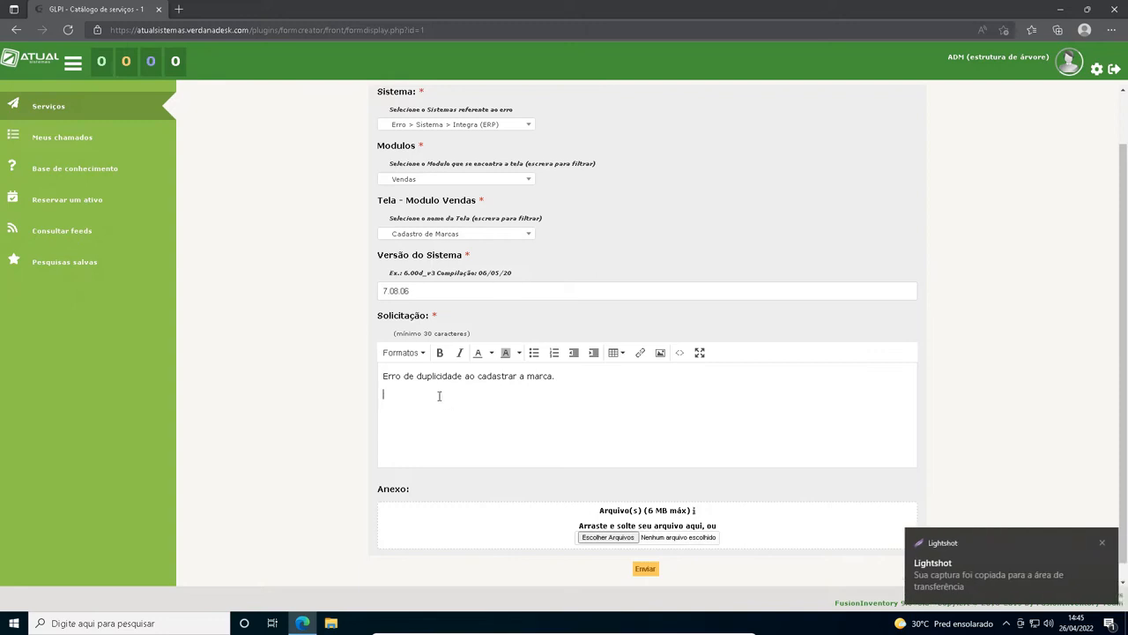
key(ctrl+v)
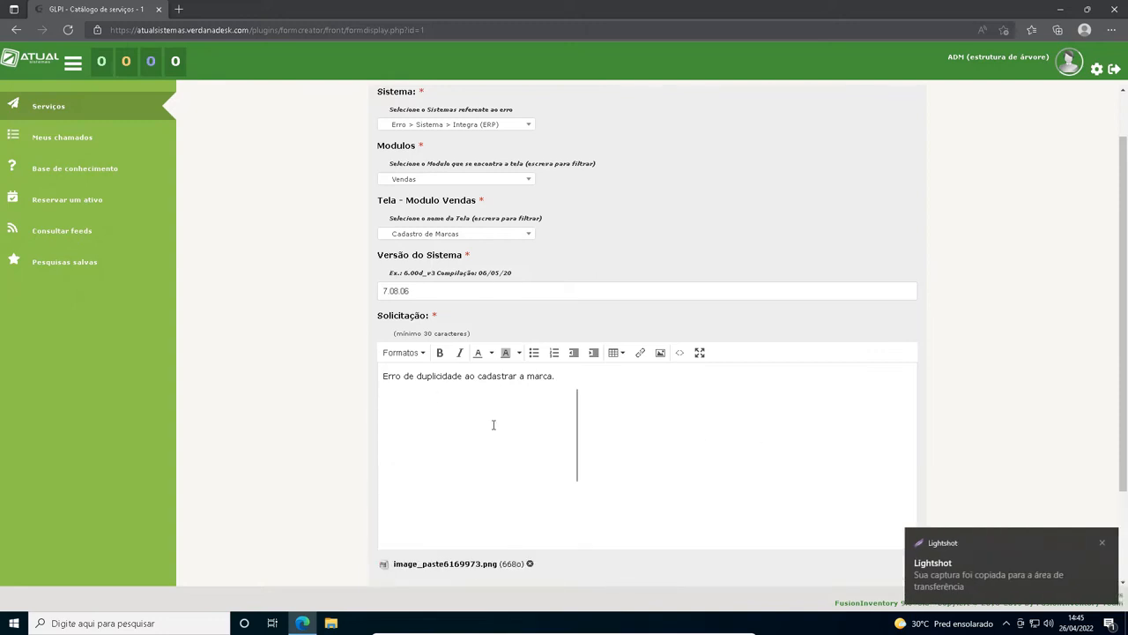
click(483, 434)
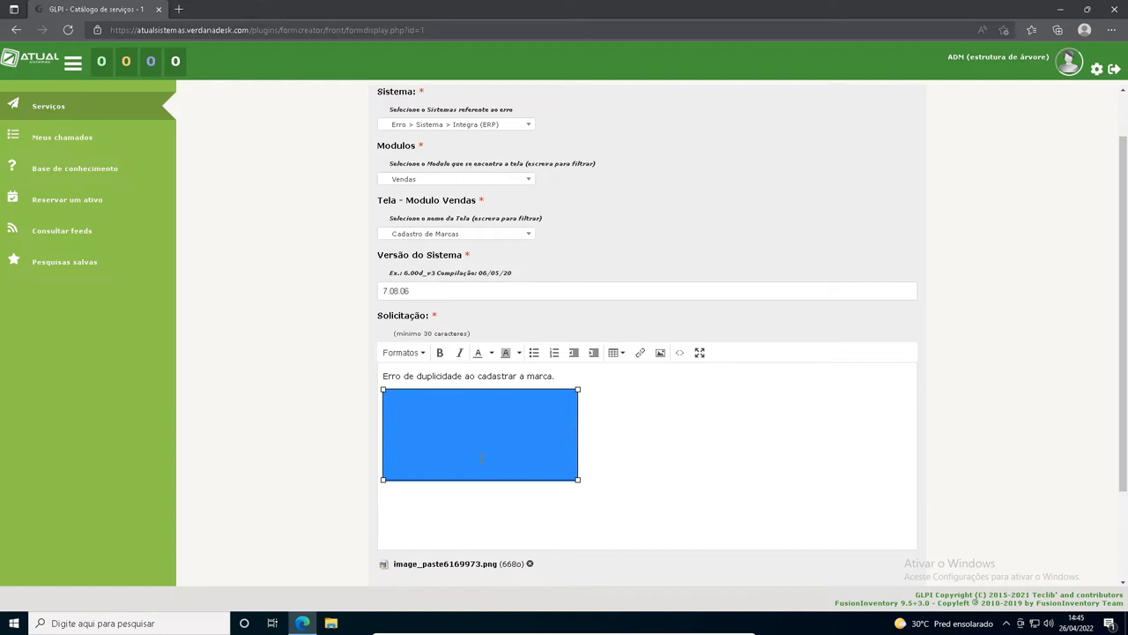
Step: Review the form from the Solicitação text to the attached image and submit the error-correction ticket
scroll(480, 458, down, 2)
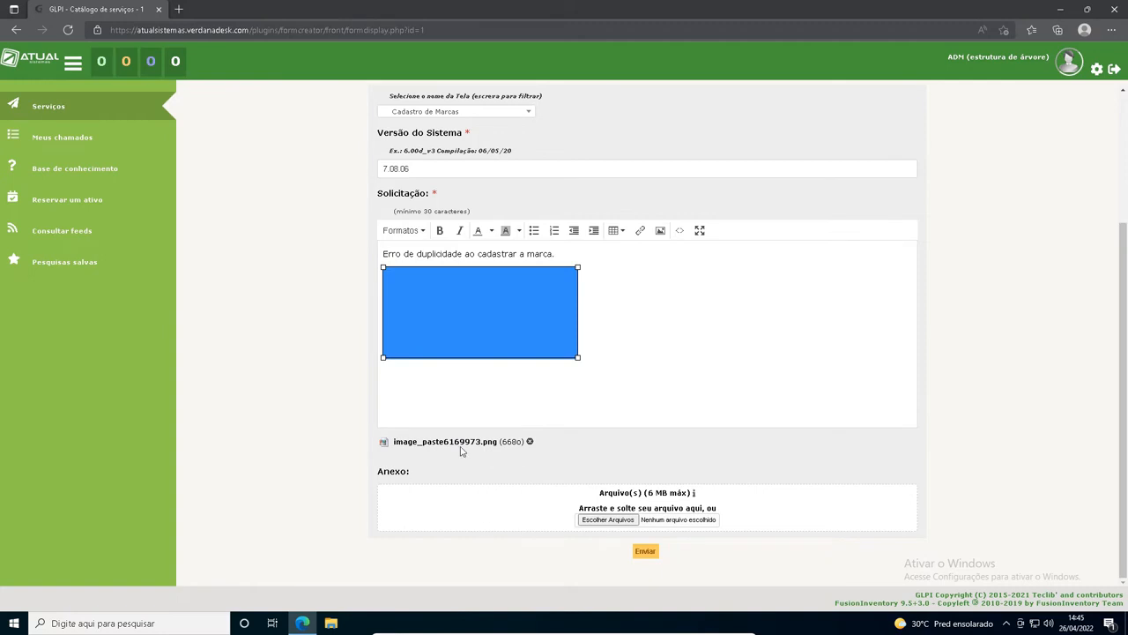
scroll(460, 450, up, 3)
drag(557, 433, 335, 435)
scroll(506, 467, down, 3)
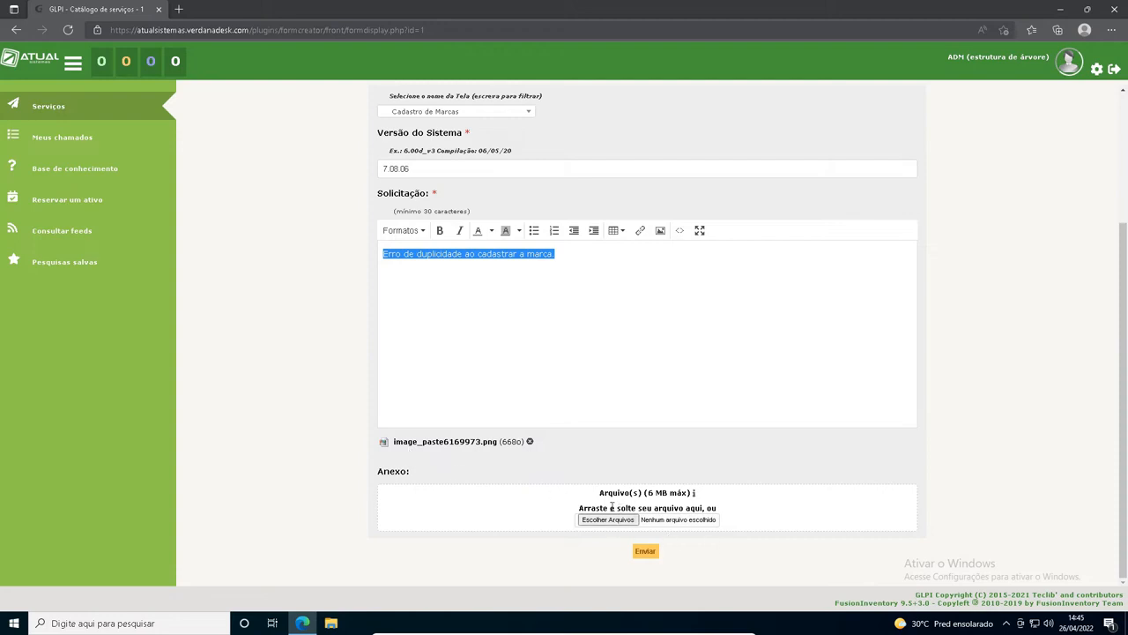
scroll(608, 494, up, 3)
scroll(602, 348, down, 3)
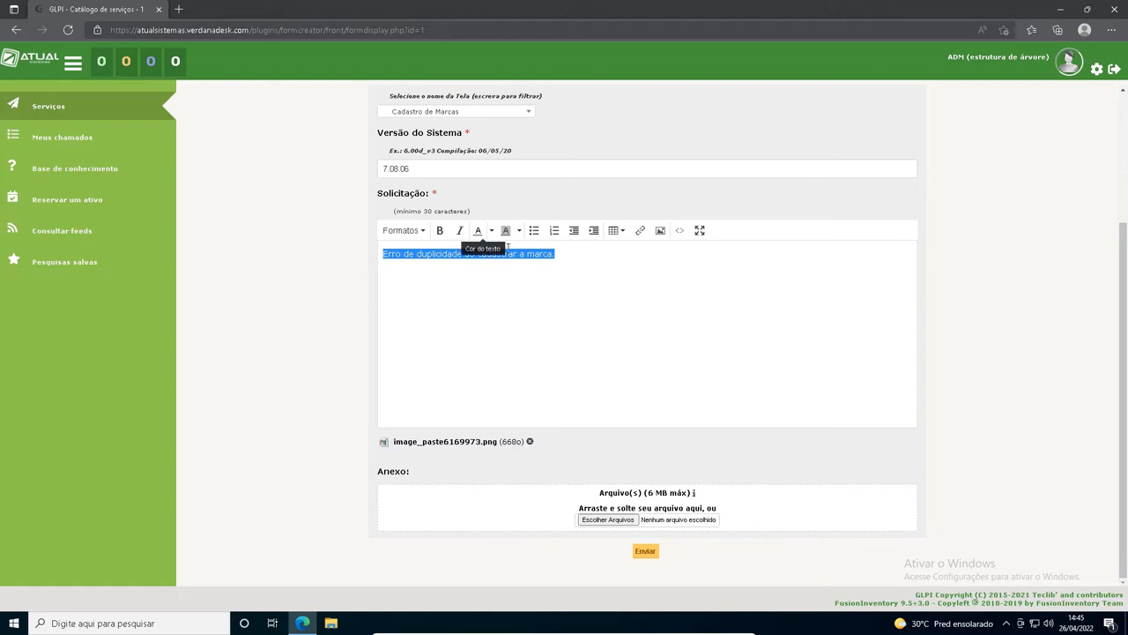
scroll(515, 293, up, 3)
scroll(587, 330, down, 3)
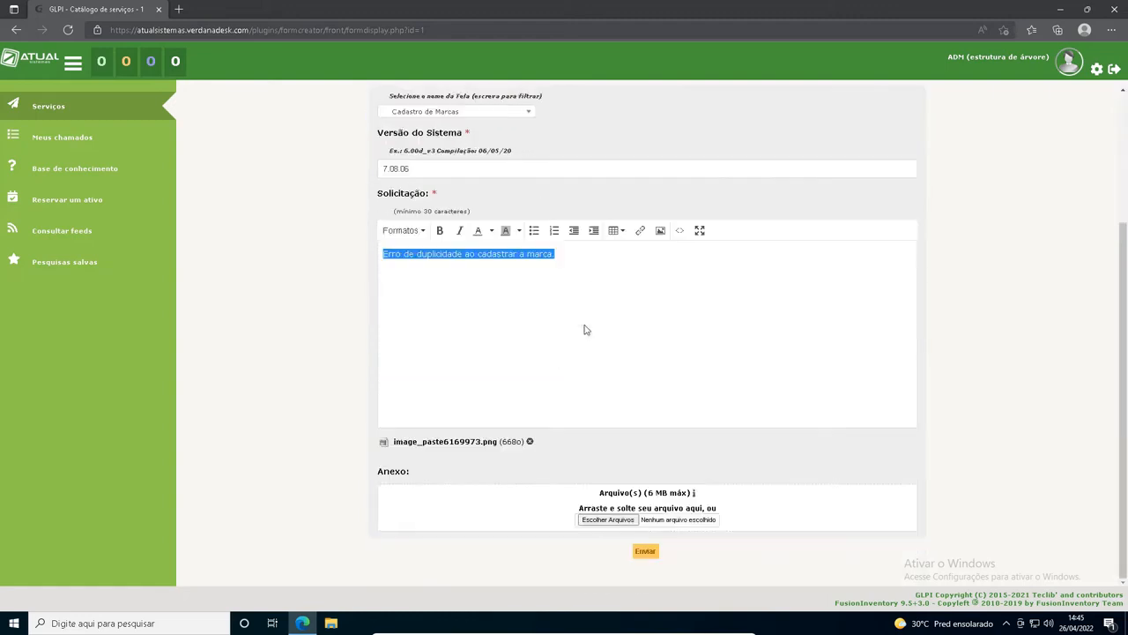
click(645, 552)
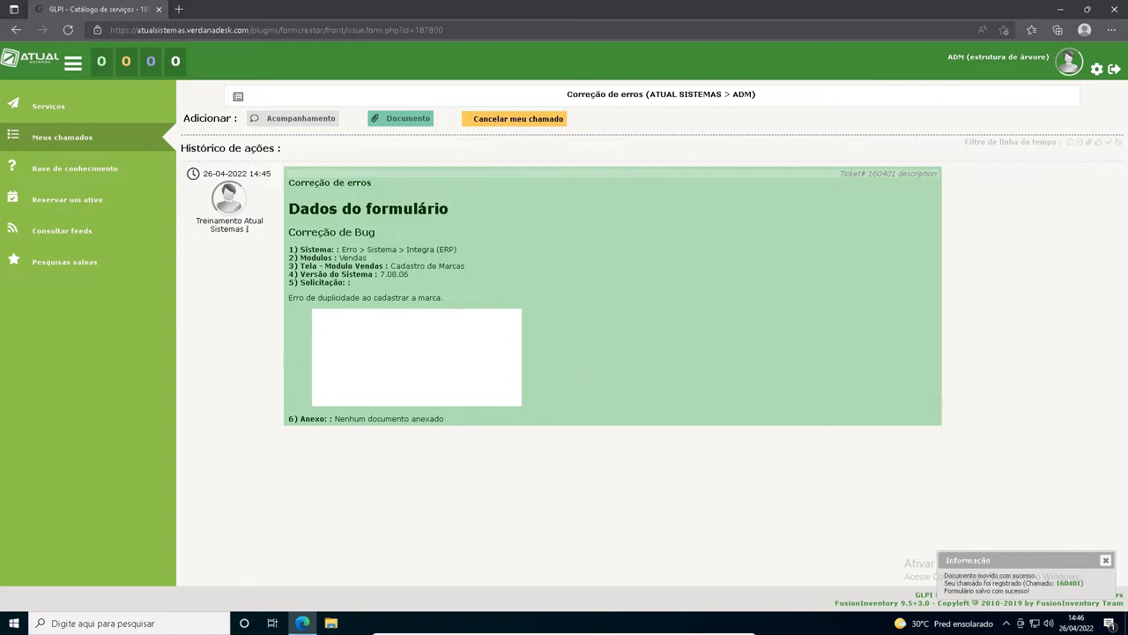
Step: Bring the browser window with the GLPI Service Desk profile onto this screen and maximize it
drag(1127, 353, 636, 14)
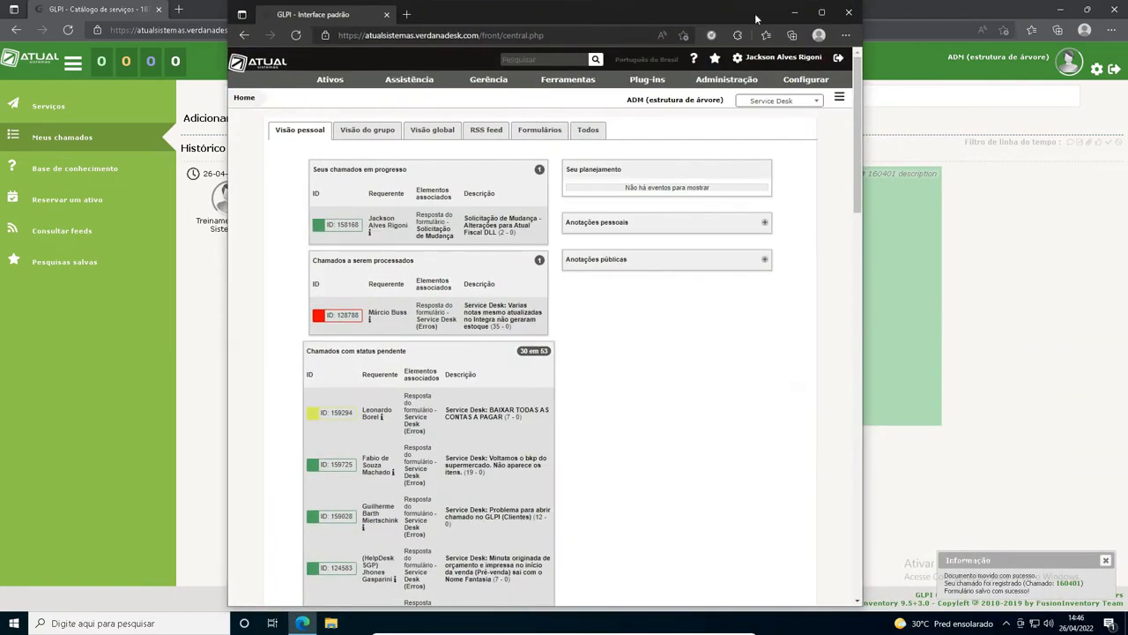
click(820, 13)
mouse_move(435, 291)
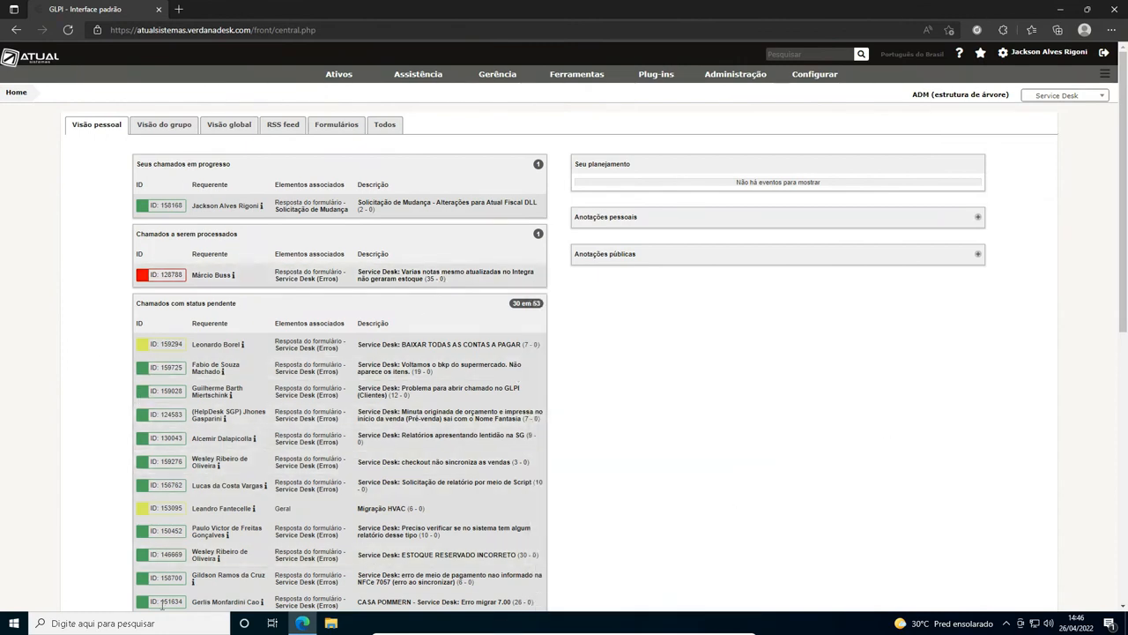
Step: Open the "Varias notas mesmo atualizadas no Integra não geraram estoque" ticket in a new tab and show its Chamado details
scroll(204, 501, down, 3)
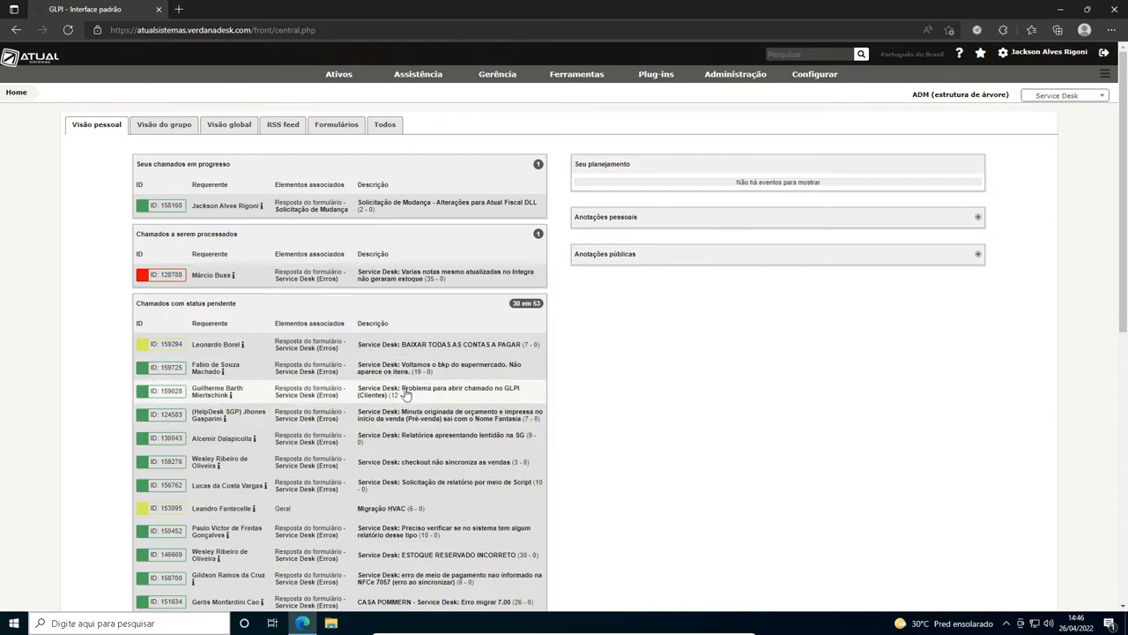
mouse_move(457, 352)
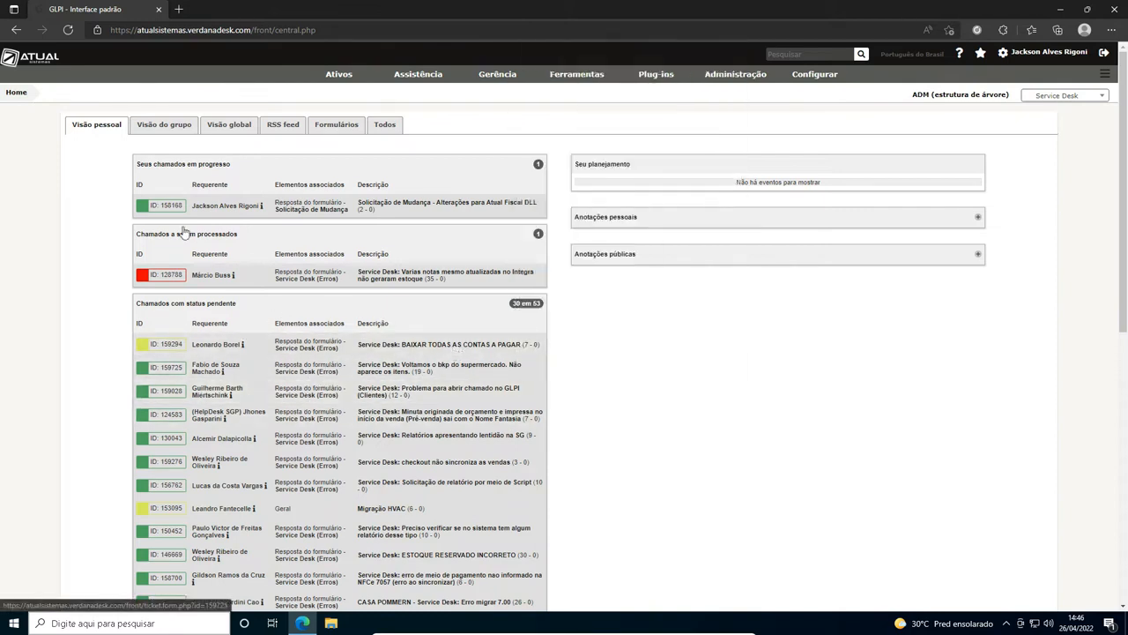
right_click(378, 276)
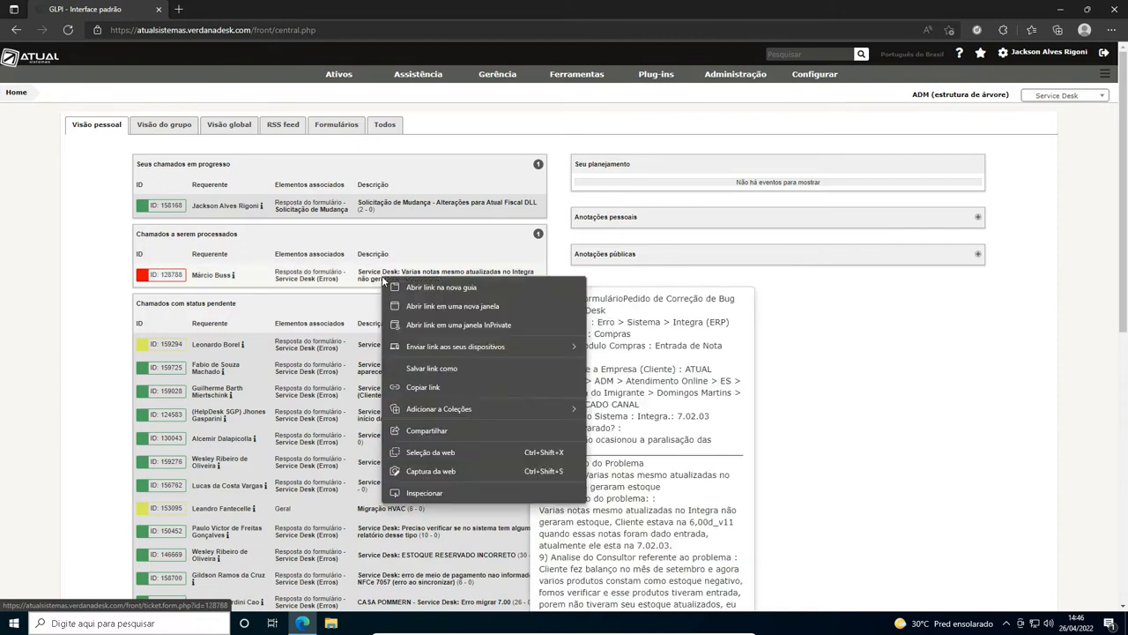
click(414, 286)
click(255, 9)
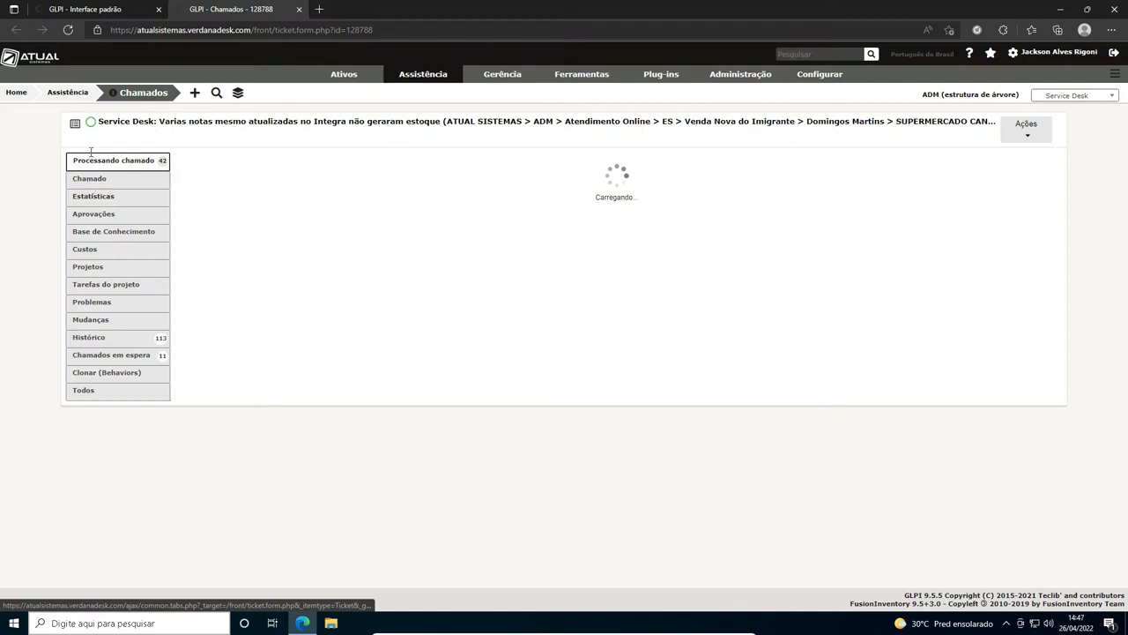
click(89, 179)
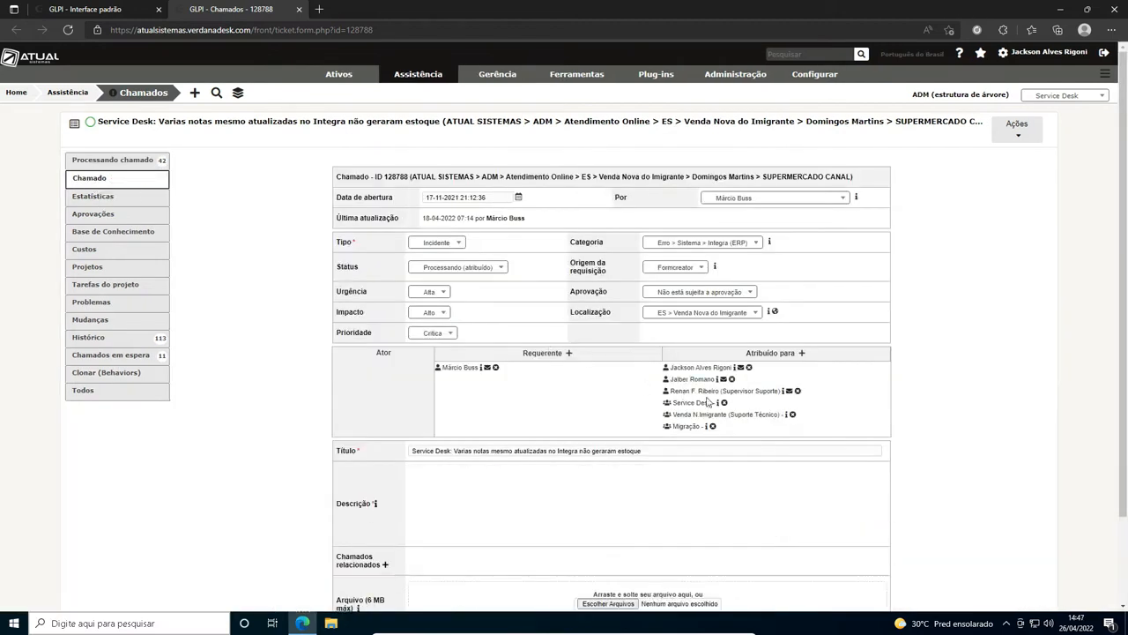
Step: Examine the people and groups under Atribuído para in the ticket, and close its tab
drag(748, 352, 840, 355)
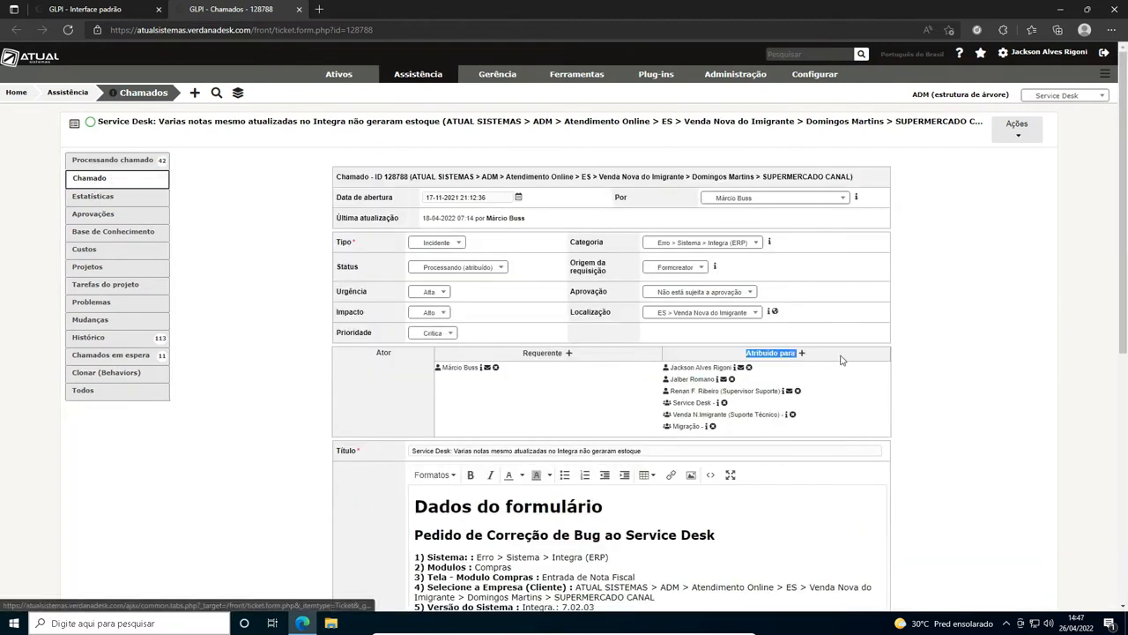
click(828, 388)
drag(669, 366, 752, 368)
click(794, 374)
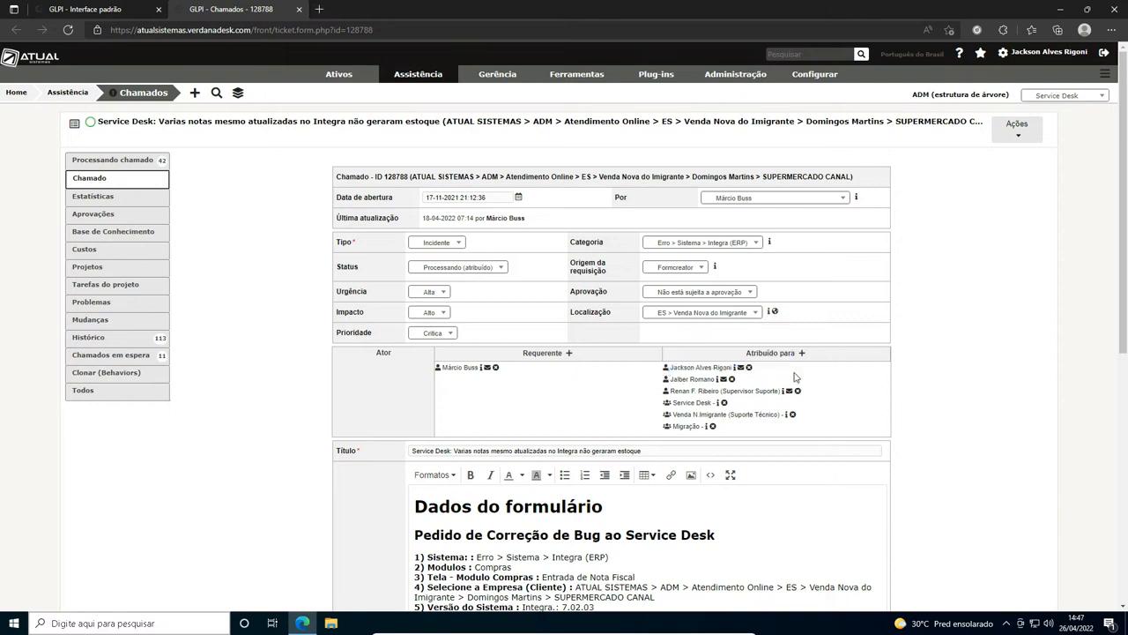
middle_click(220, 9)
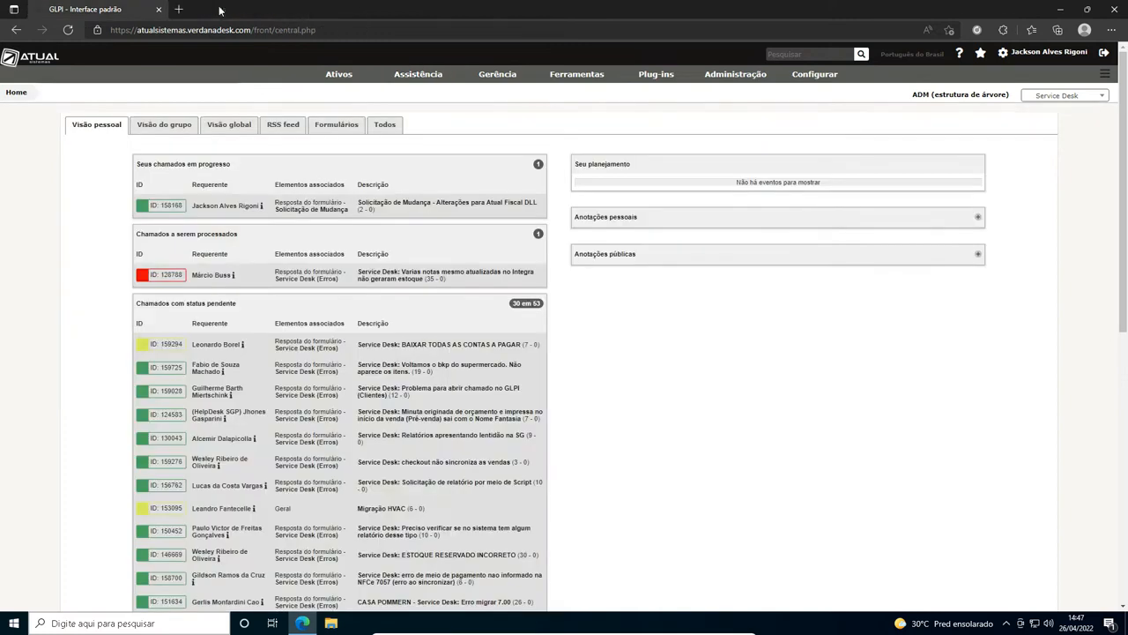
Step: Look through the pending tickets in Visão pessoal and the ticket lists in Visão do grupo
scroll(252, 351, down, 2)
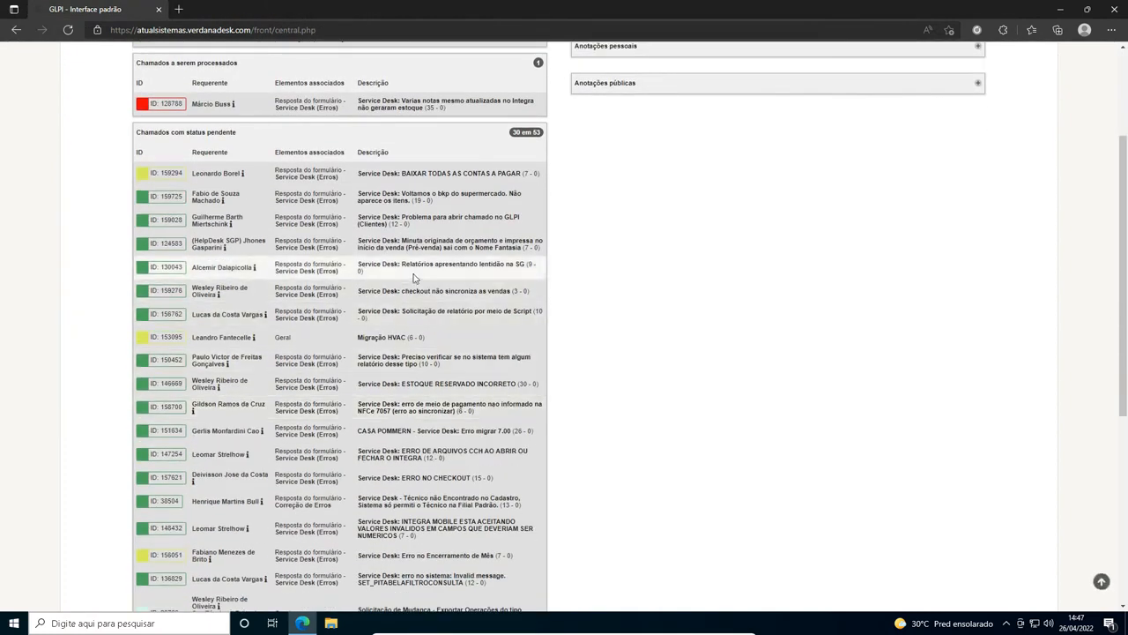
scroll(356, 233, up, 3)
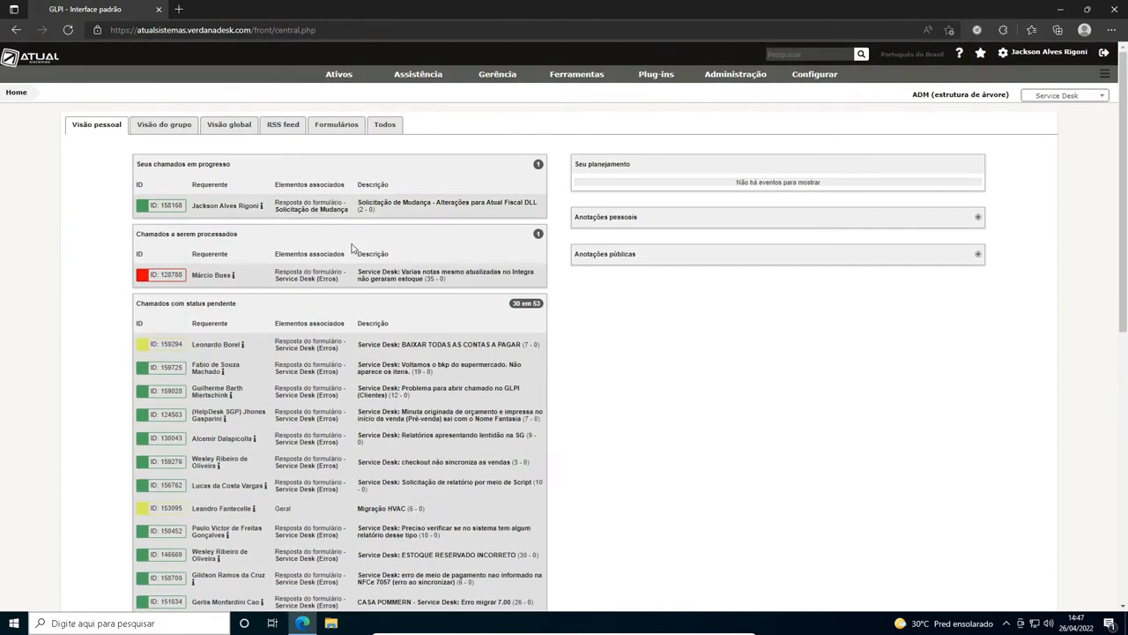
click(161, 128)
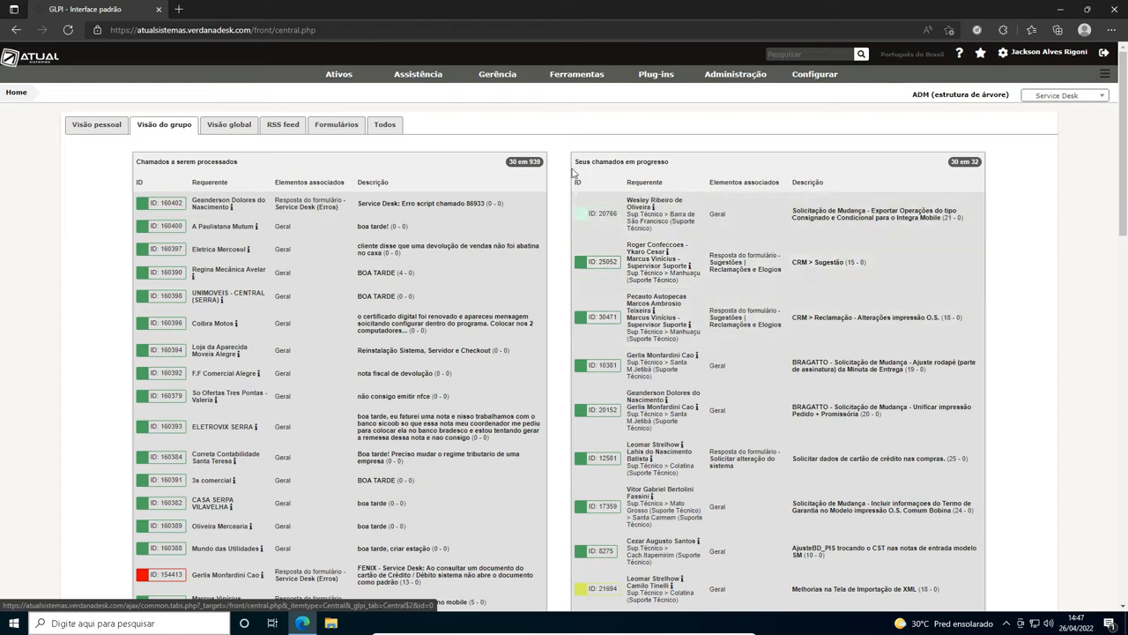
scroll(247, 366, down, 5)
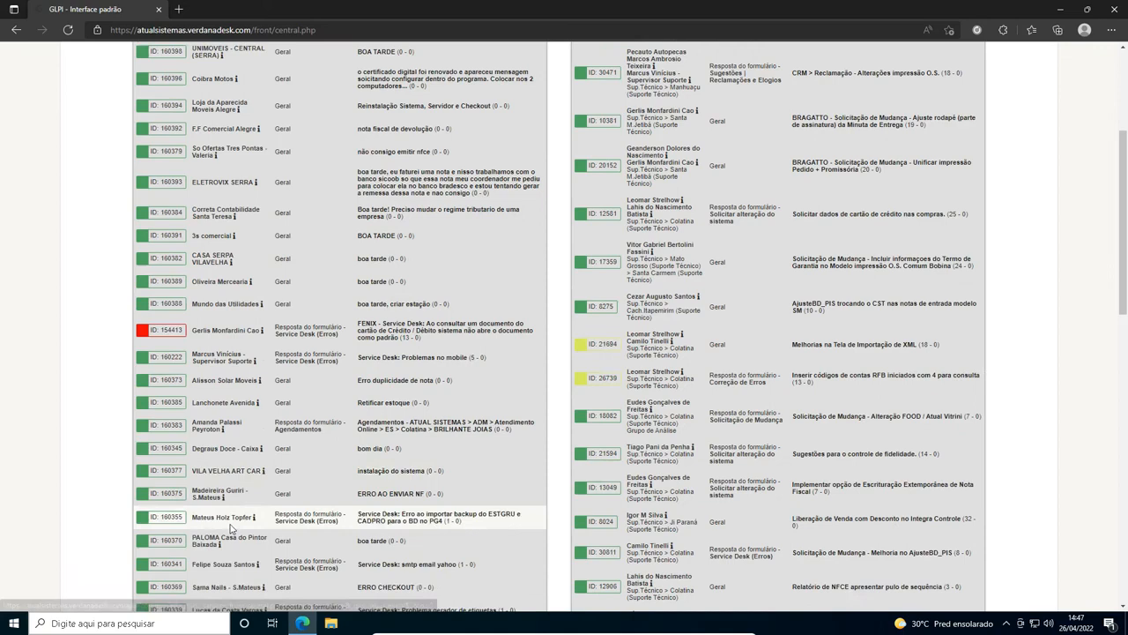
scroll(265, 555, up, 5)
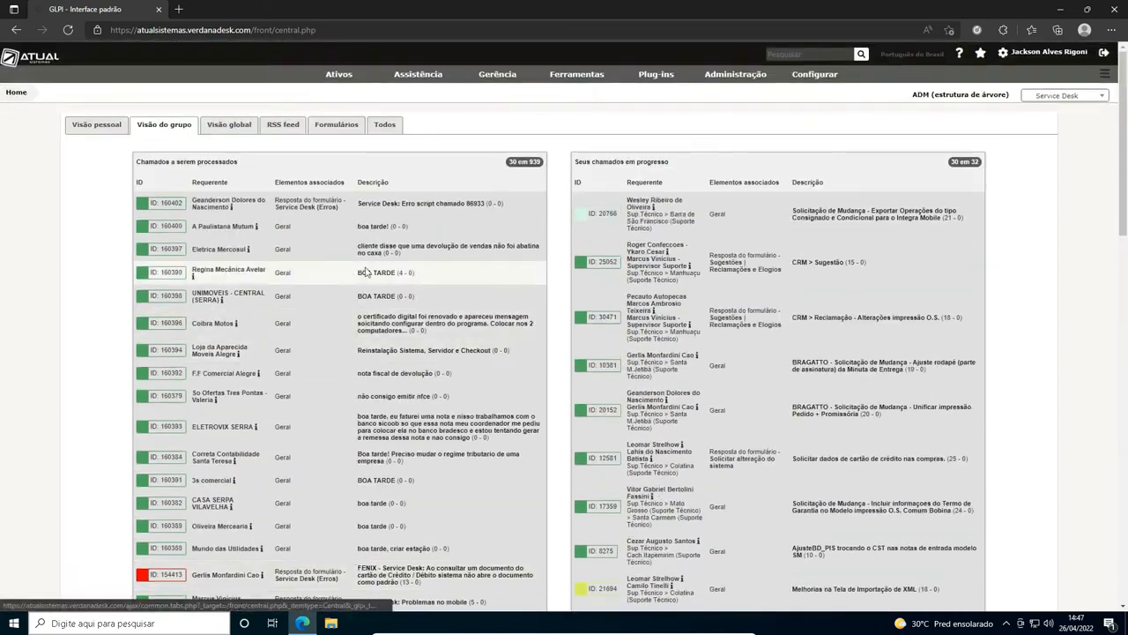
scroll(379, 457, down, 5)
scroll(659, 295, up, 5)
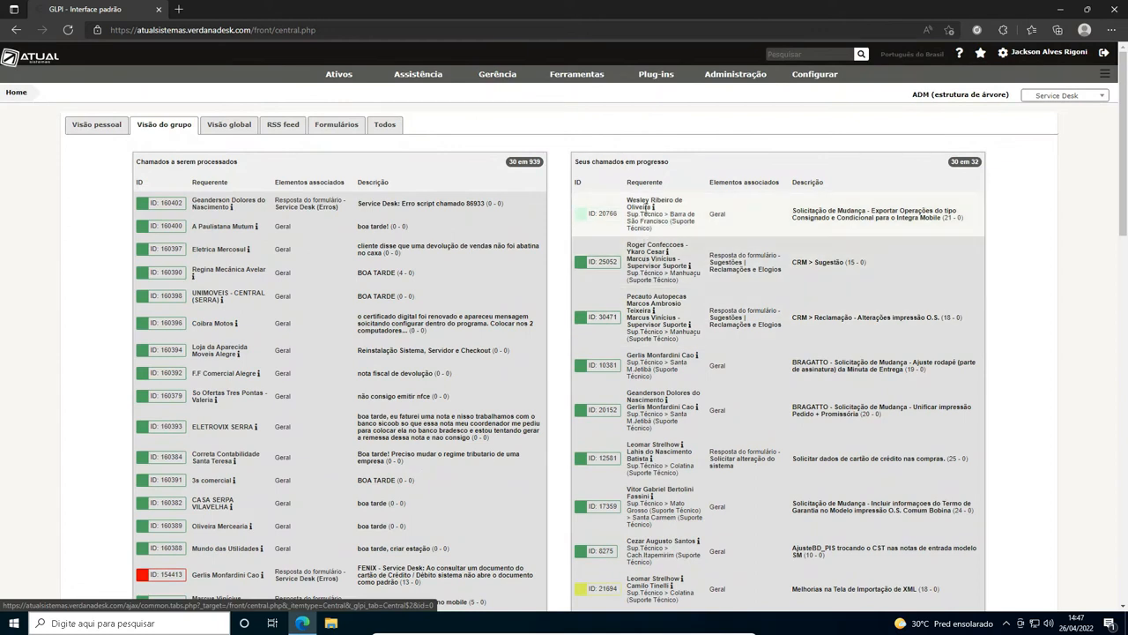
Step: Check the groups assigned to the "Exportar Operações do tipo Consignado e Condicional para o Integra Mobile" ticket in a separate tab, and close it
right_click(800, 215)
click(835, 226)
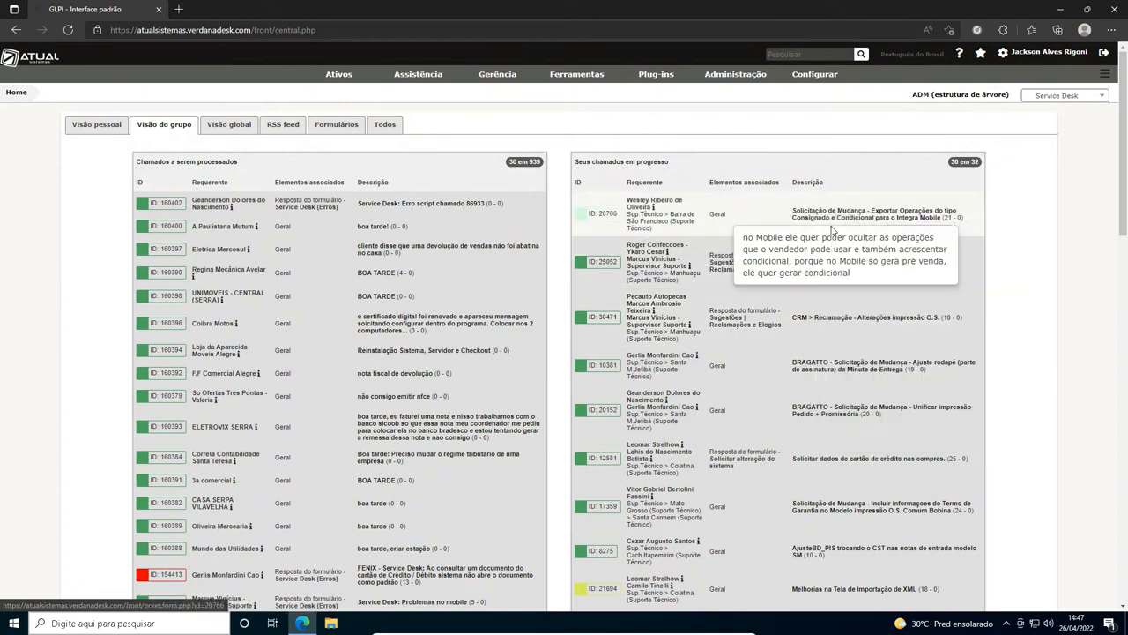
click(224, 8)
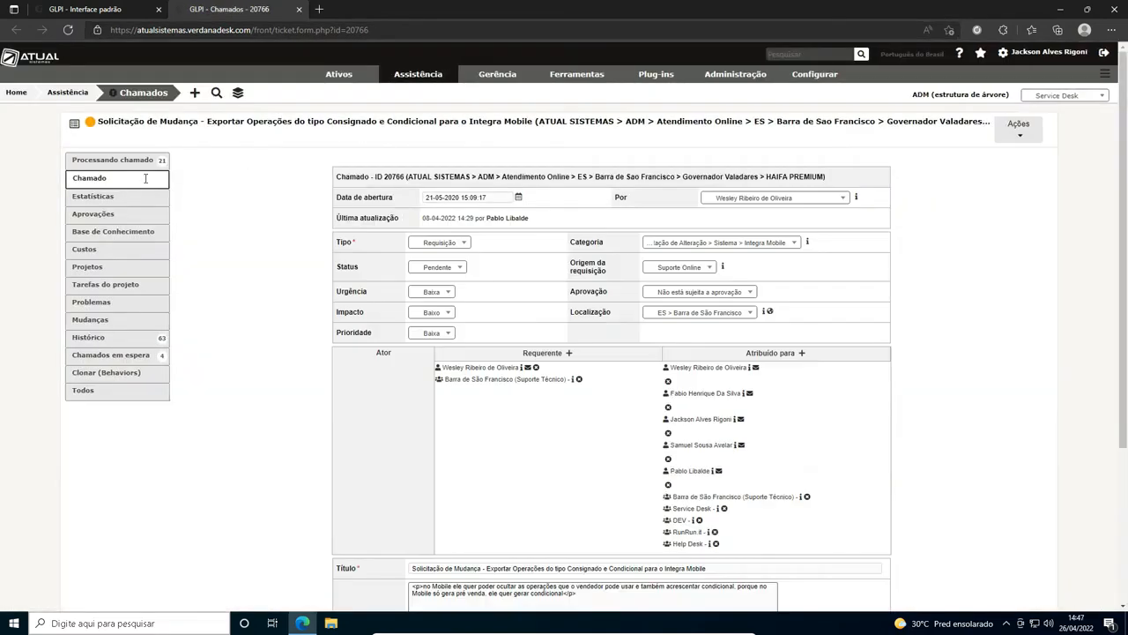
scroll(712, 465, down, 1)
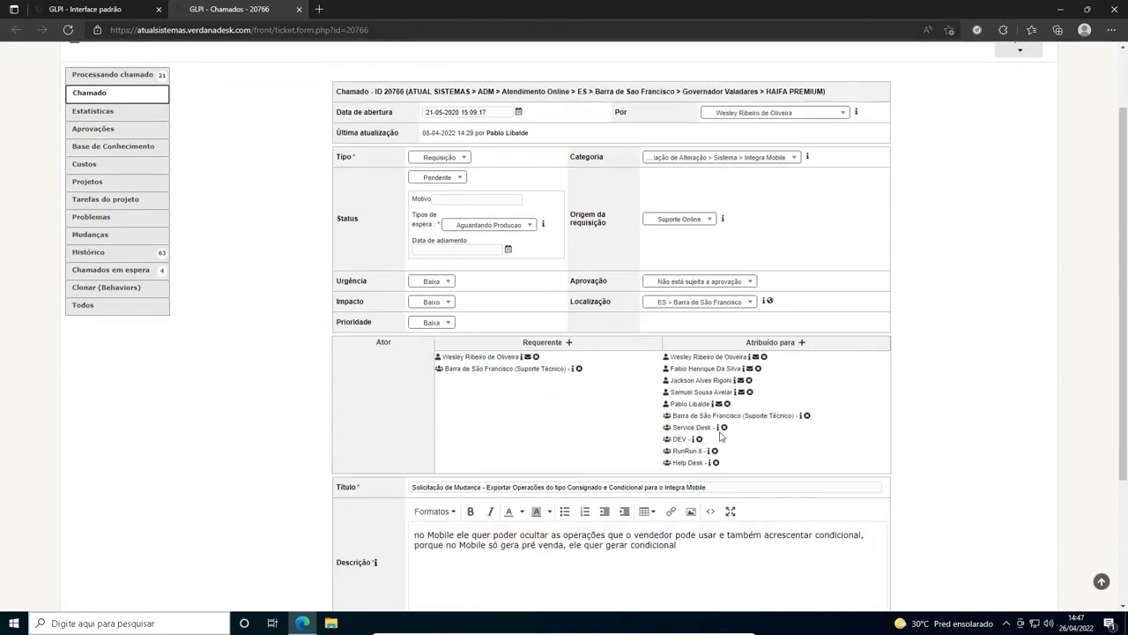
drag(694, 438, 668, 429)
click(927, 435)
middle_click(257, 6)
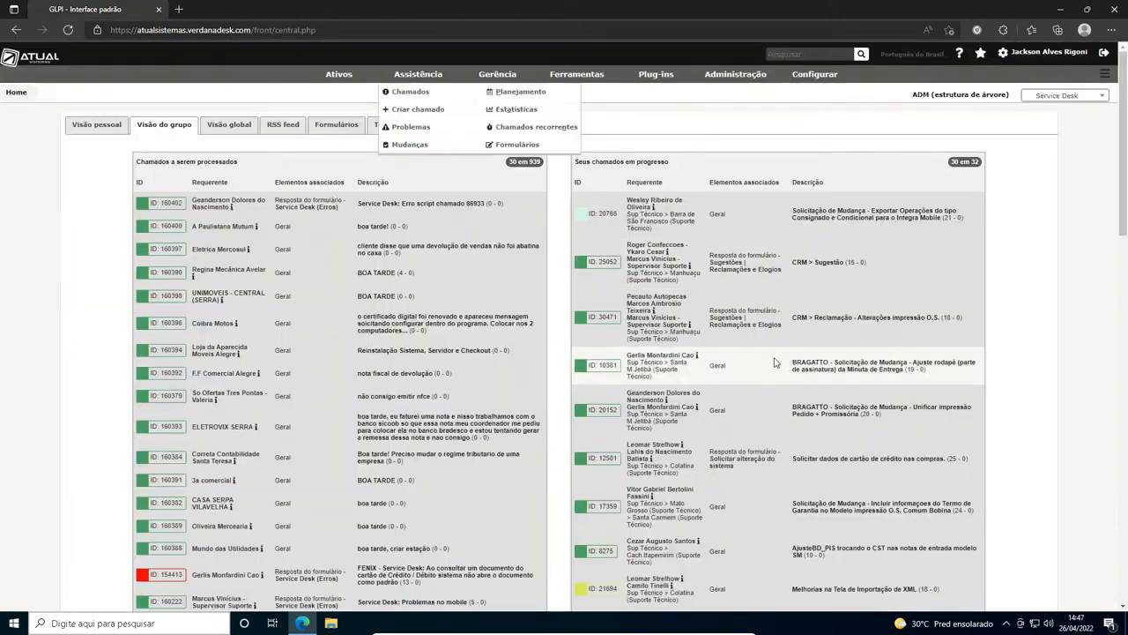
Step: Check the Service Desk assignment of the NFCe ticket "entrando no relatorio de maio" in a separate tab, and close it
scroll(770, 371, down, 10)
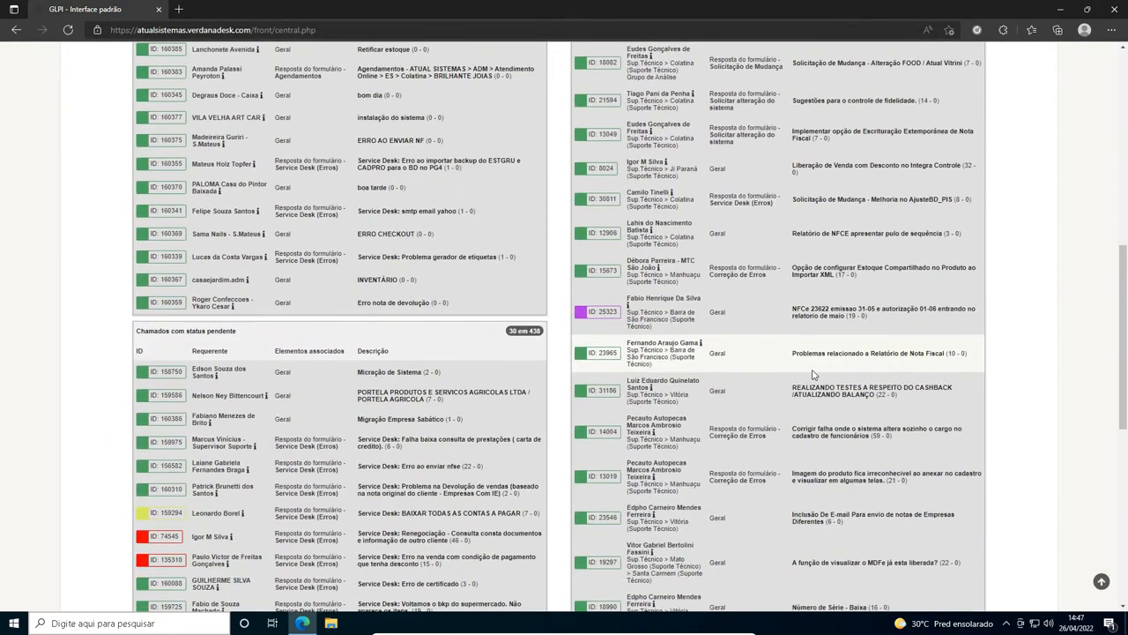
right_click(839, 313)
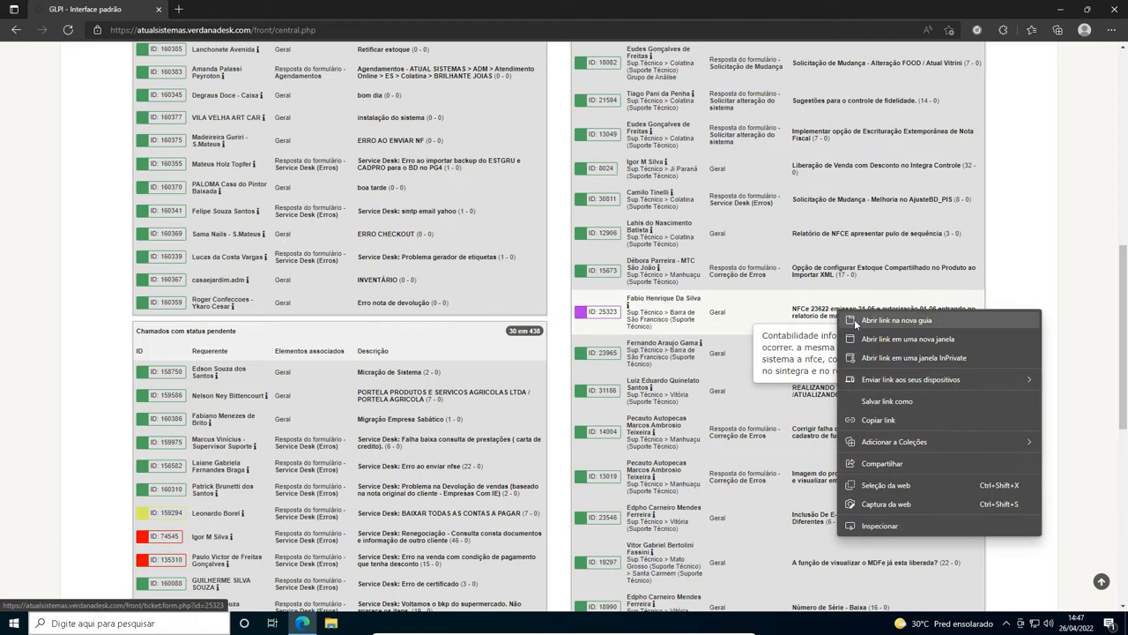
click(854, 319)
click(220, 8)
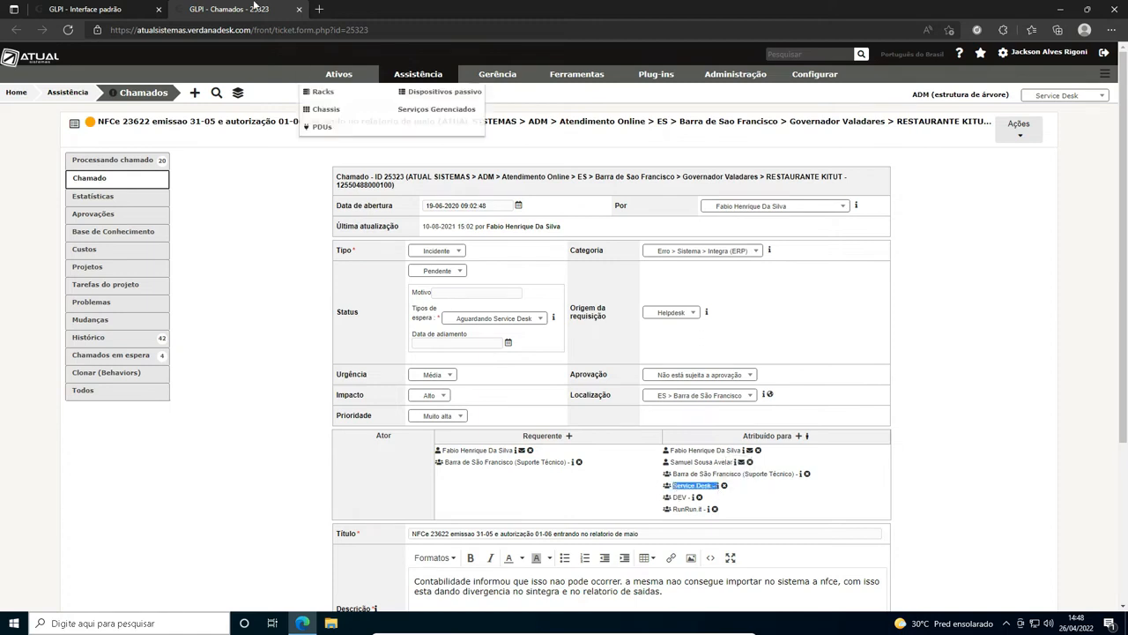
click(299, 9)
Step: Open the Service Desk (Erros) form from the Ao Service Desk form category and review its fields down to Anexos
scroll(256, 131, up, 10)
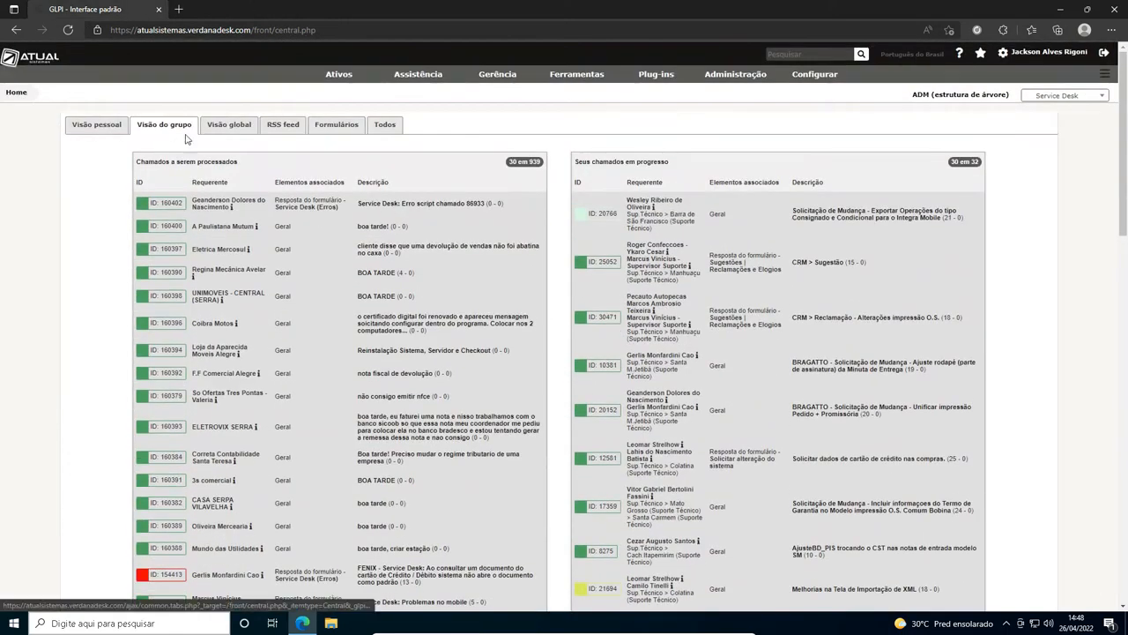
click(97, 126)
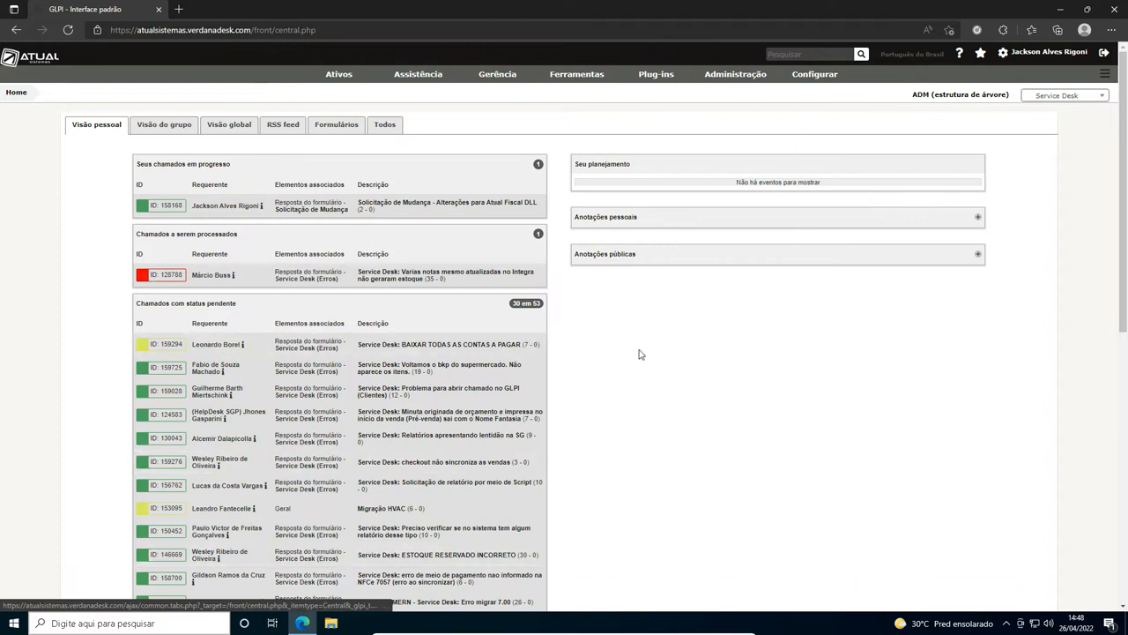
mouse_move(429, 76)
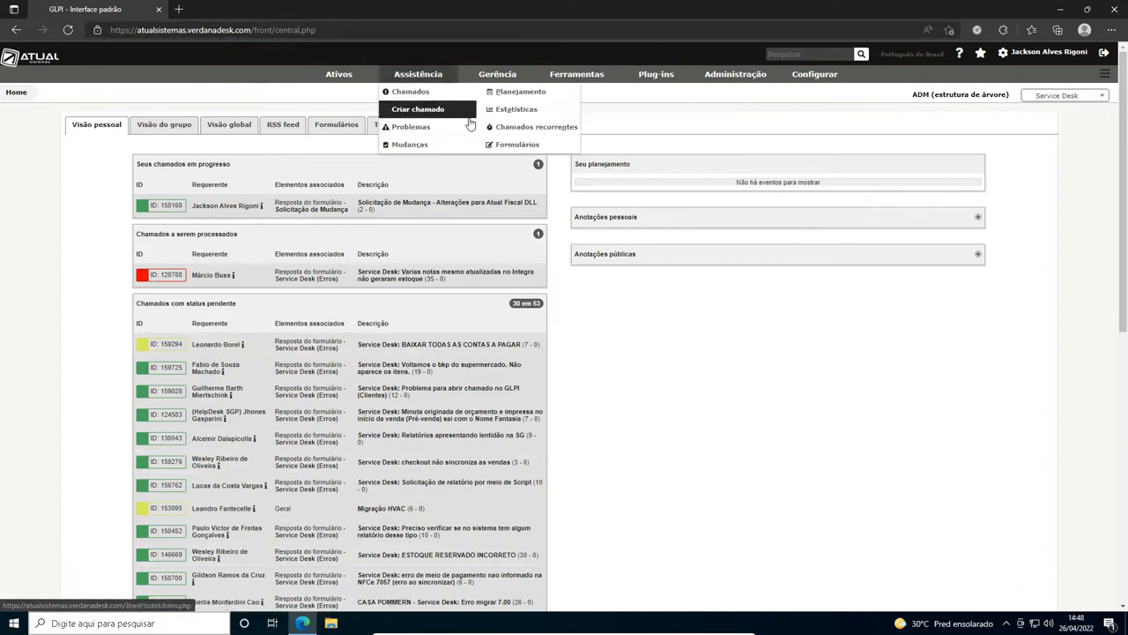
click(513, 149)
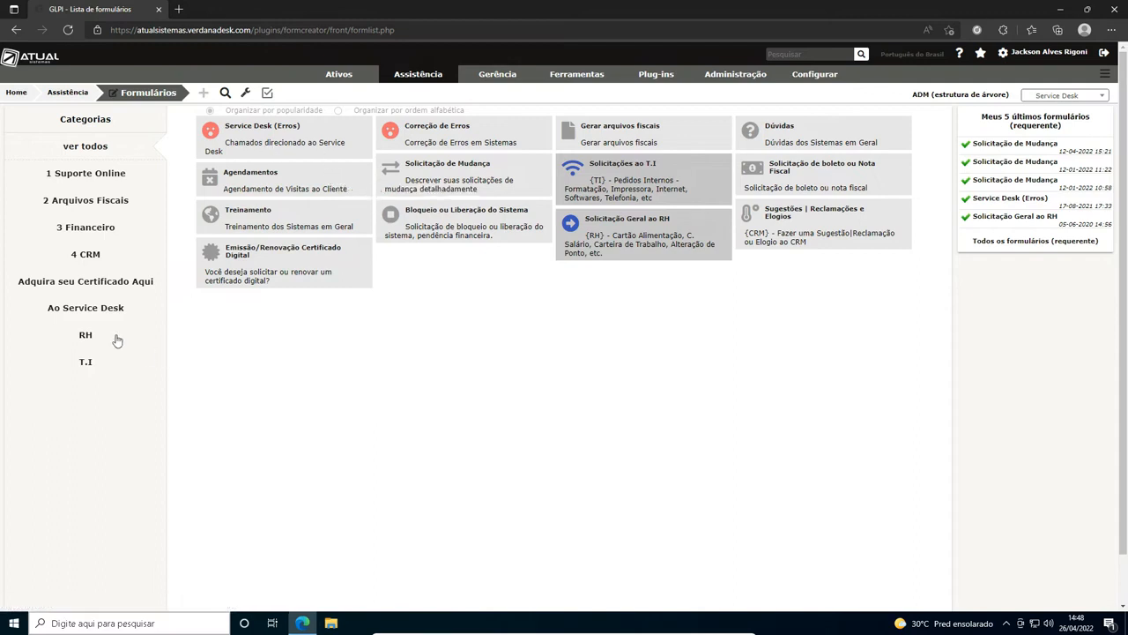
click(79, 315)
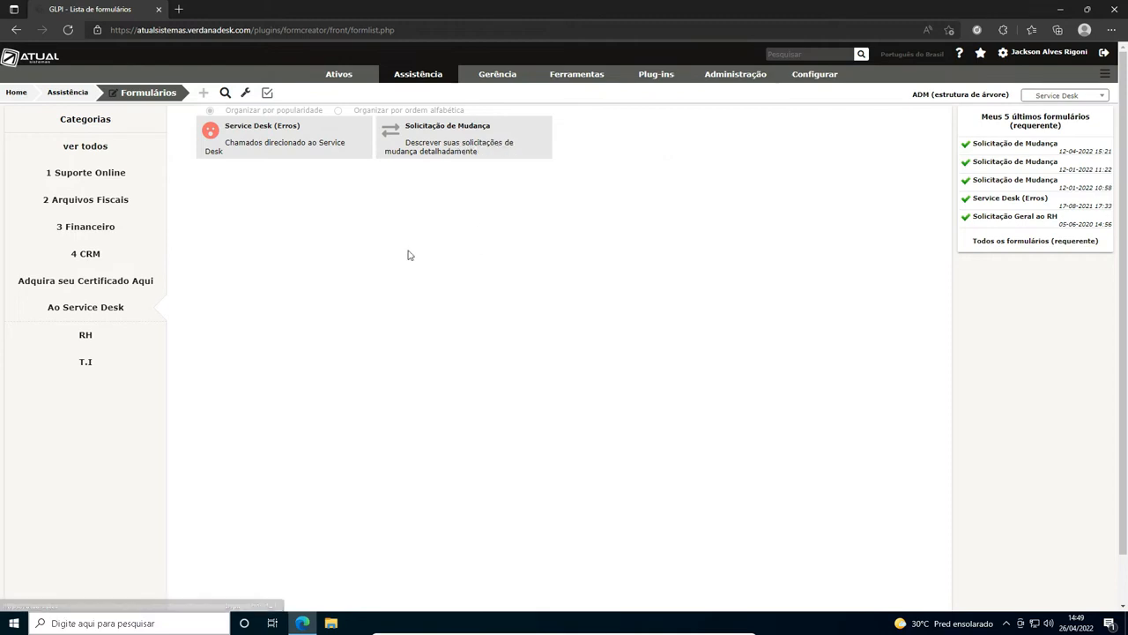
click(276, 143)
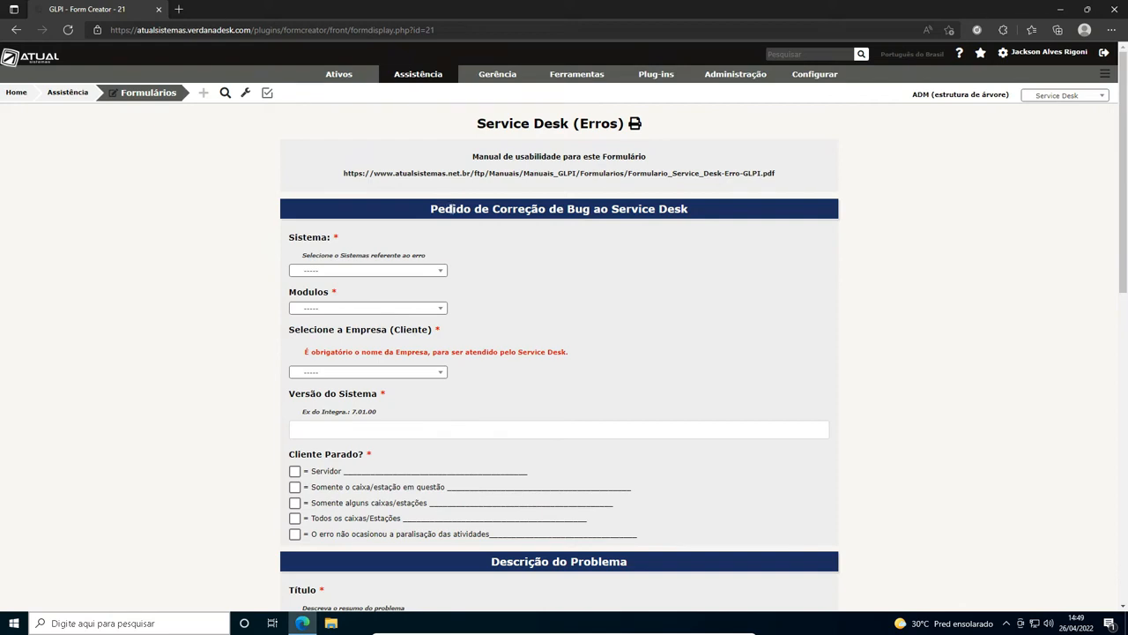
scroll(561, 203, down, 8)
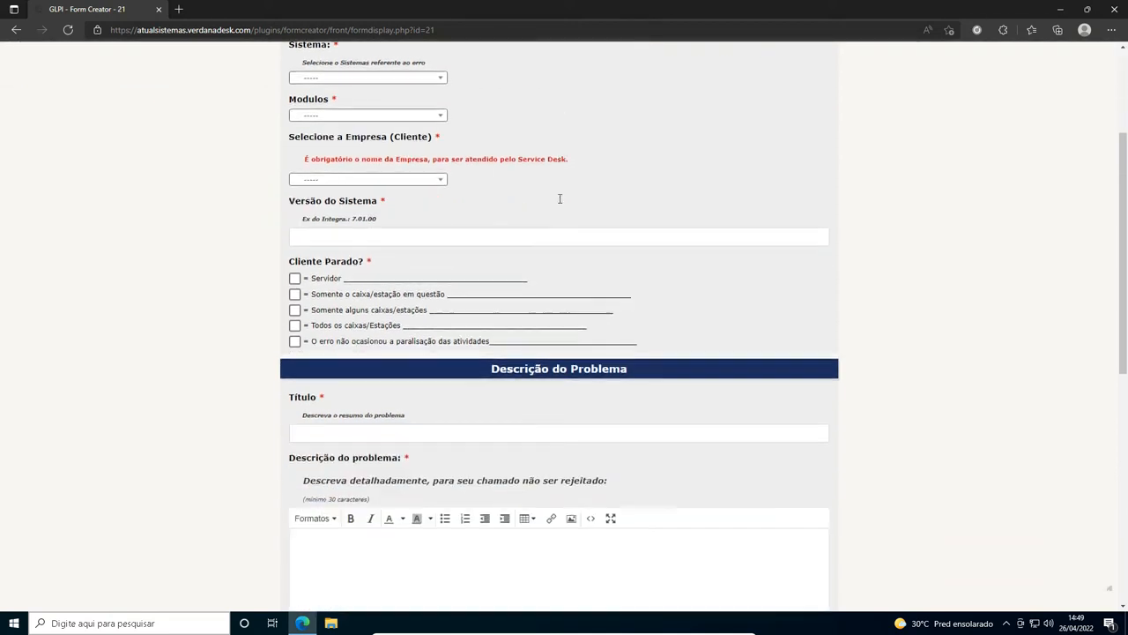
scroll(508, 209, down, 1)
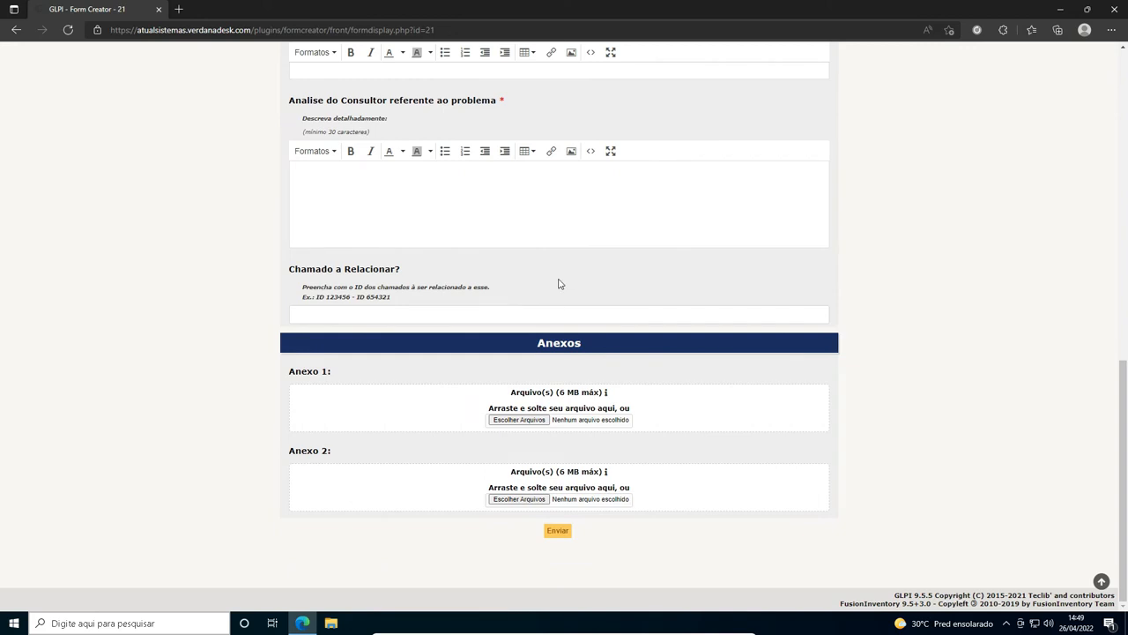
scroll(564, 300, up, 15)
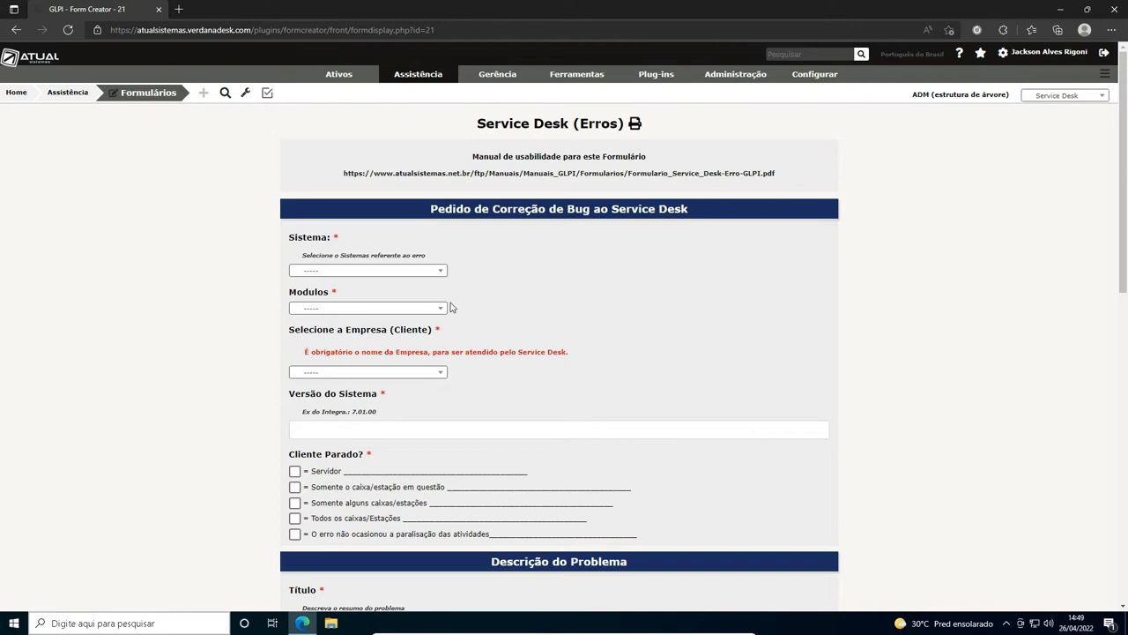
Step: Set Sistema to Erro > Sistema > Integra (ERP) and Modulos to Arquivo in the bug-correction form
click(309, 274)
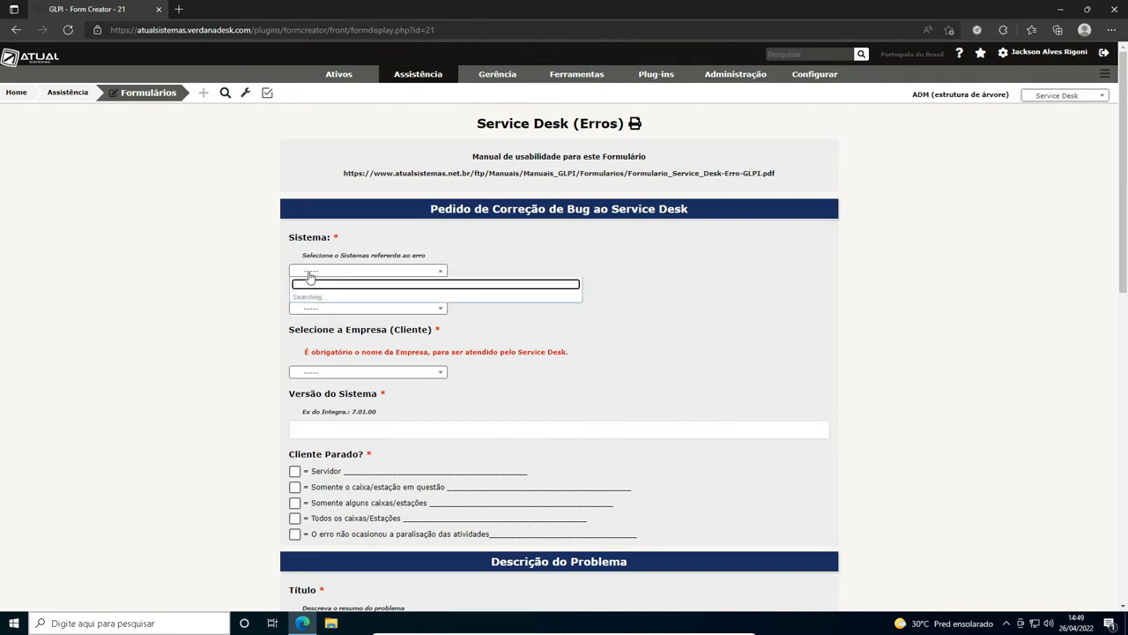
text(integra)
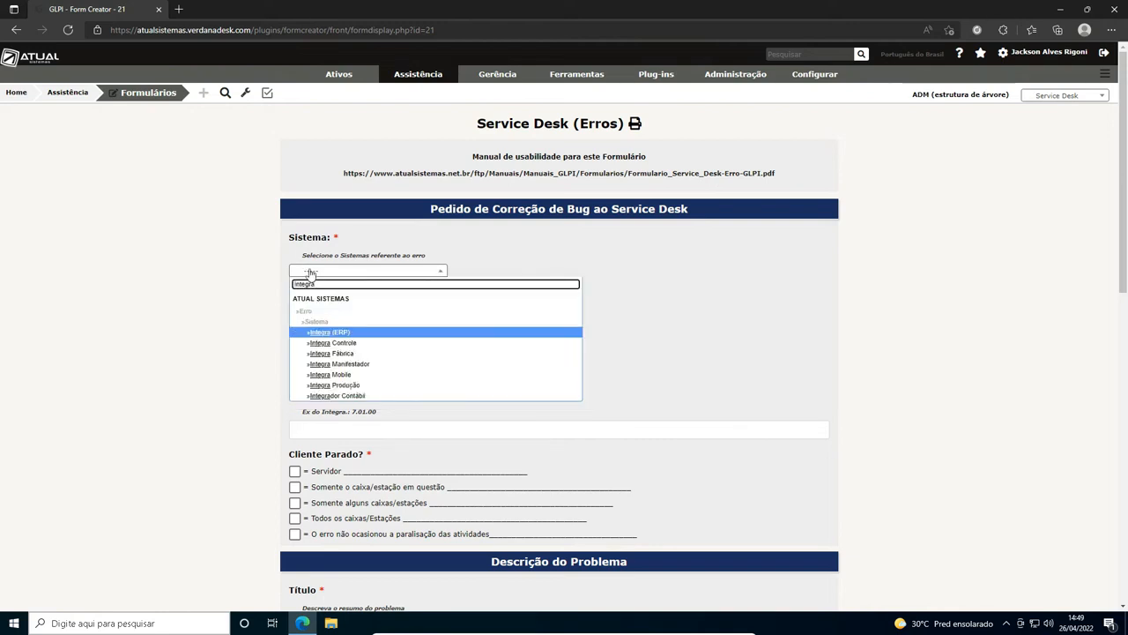
click(341, 334)
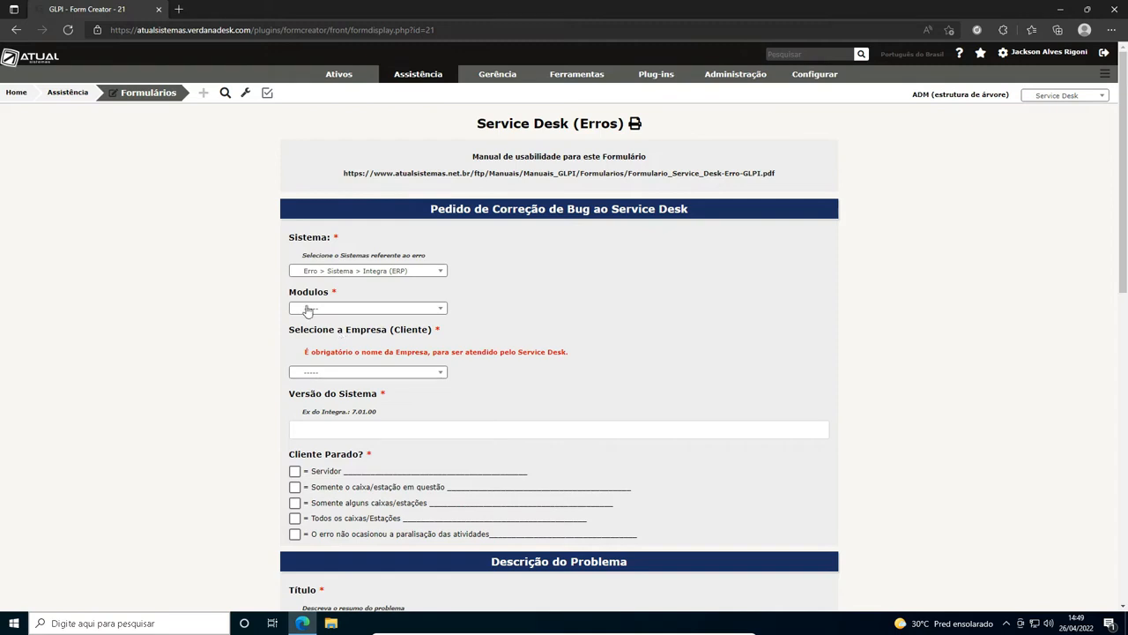
click(308, 308)
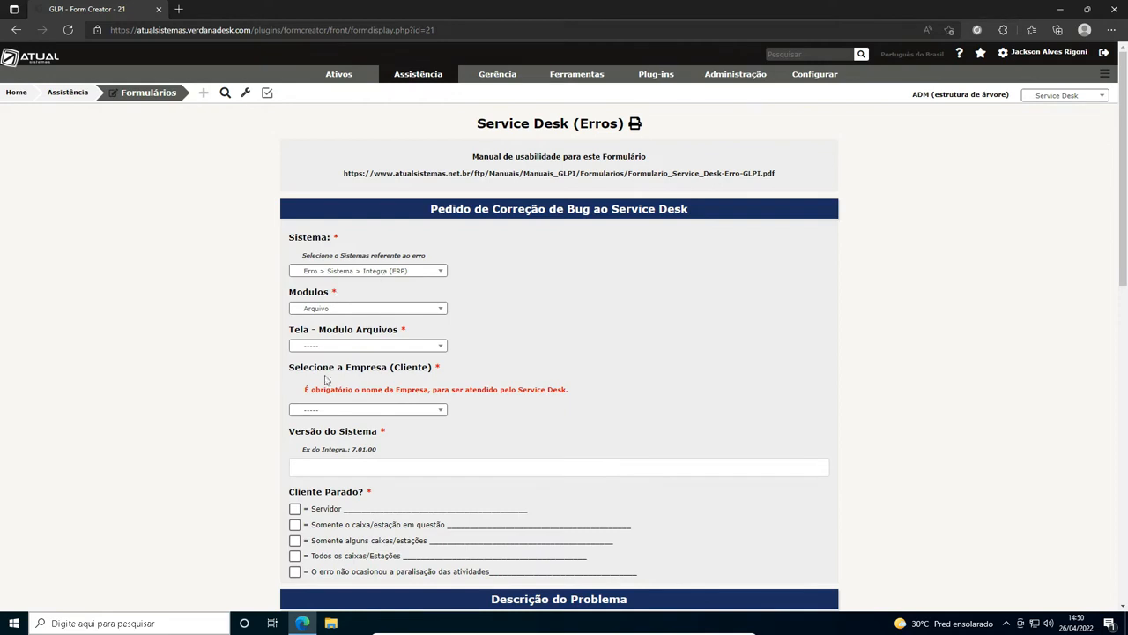
Step: Set Tela - Modulo Arquivos to Cadastro de Filiais in the bug-correction form
click(306, 347)
scroll(386, 418, down, 4)
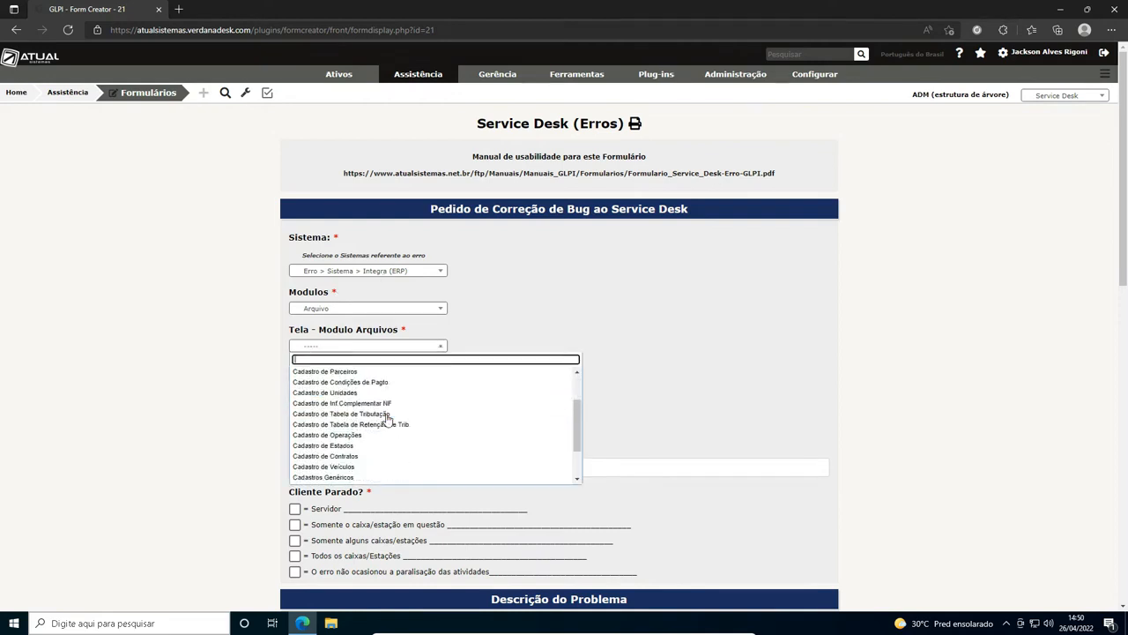
click(347, 437)
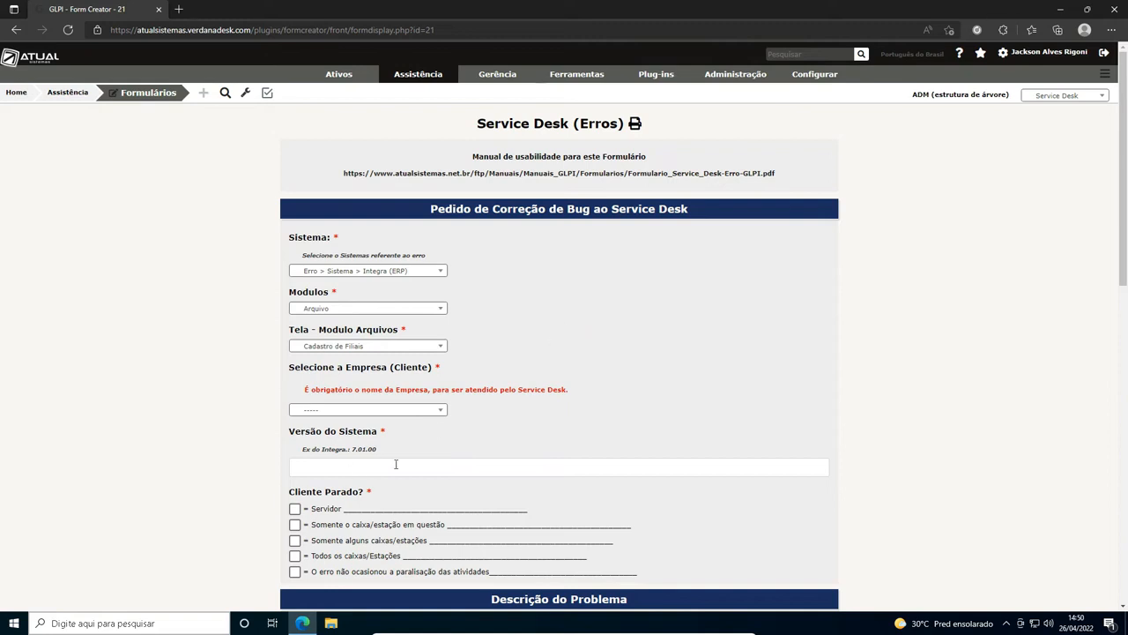
Step: Choose ATUAL PECAS under Irece as the client company in Selecione a Empresa (Cliente)
click(341, 413)
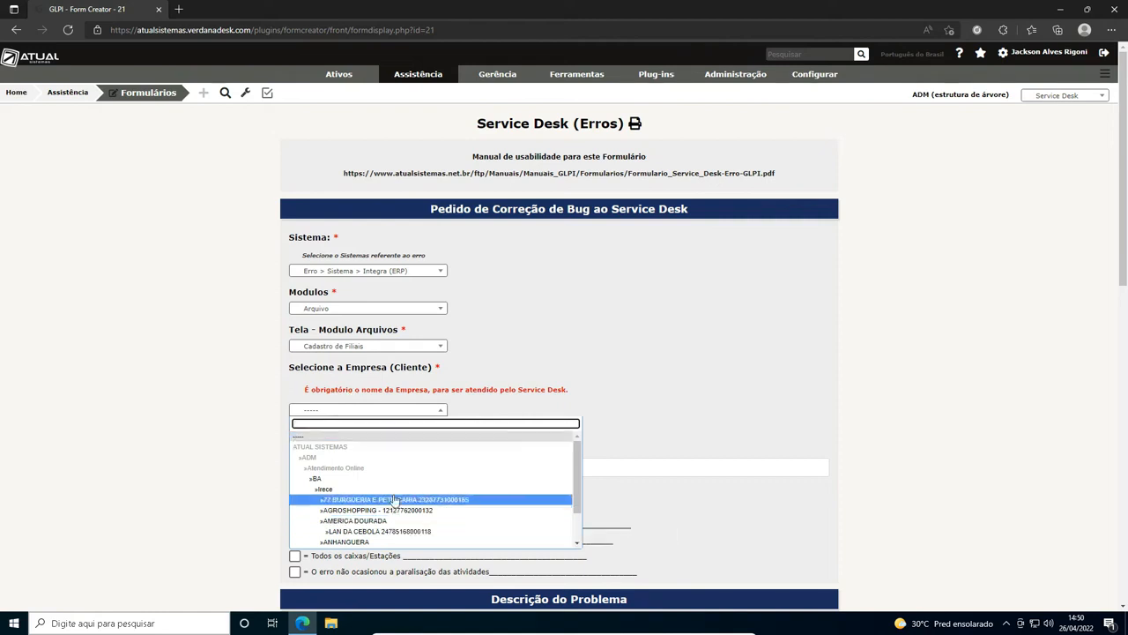
scroll(394, 499, down, 1)
scroll(392, 484, down, 2)
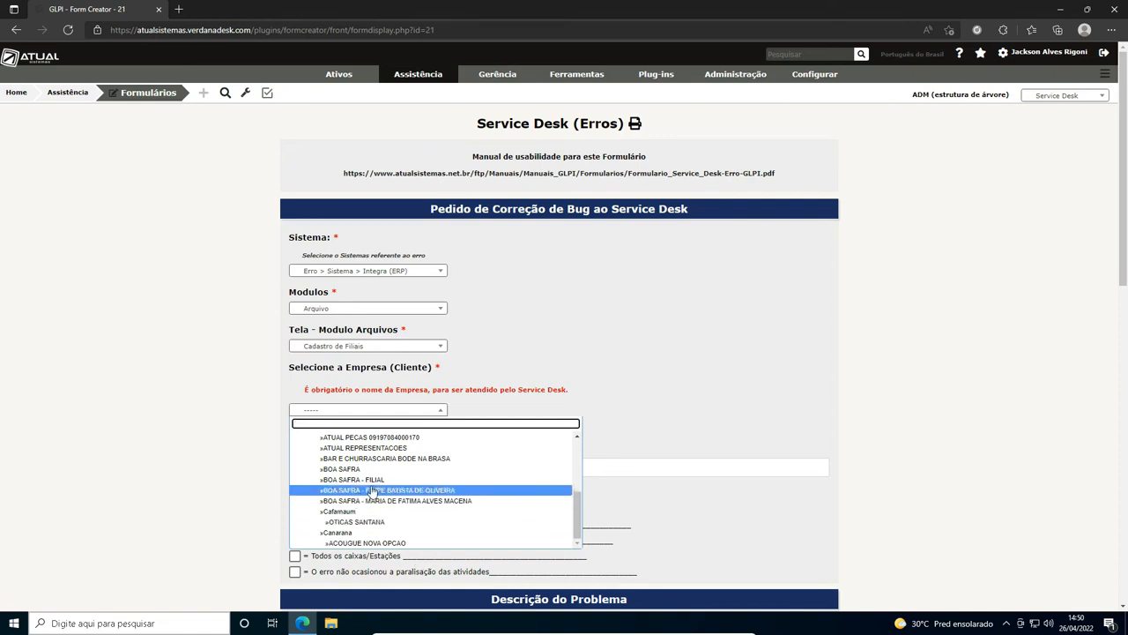
scroll(372, 498, up, 2)
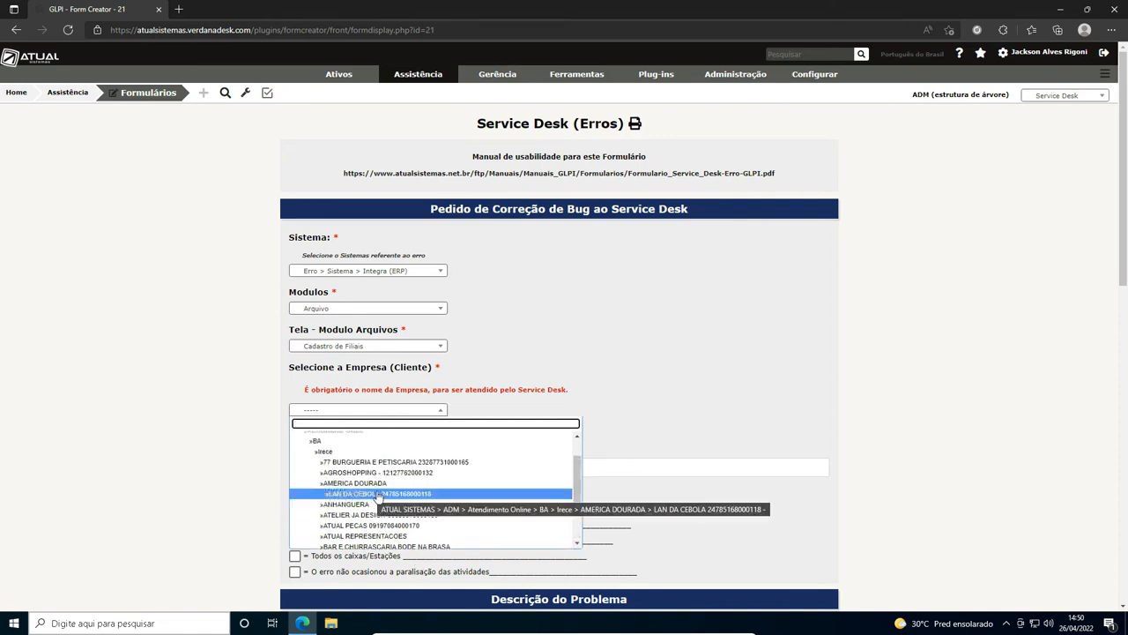
scroll(391, 517, down, 1)
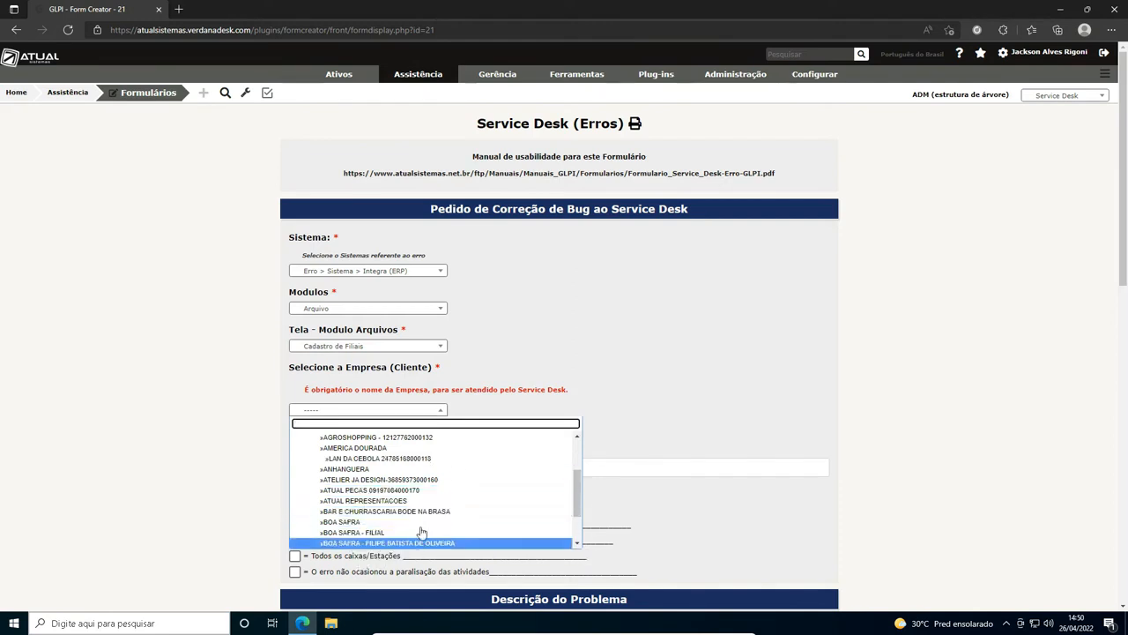
scroll(375, 520, down, 1)
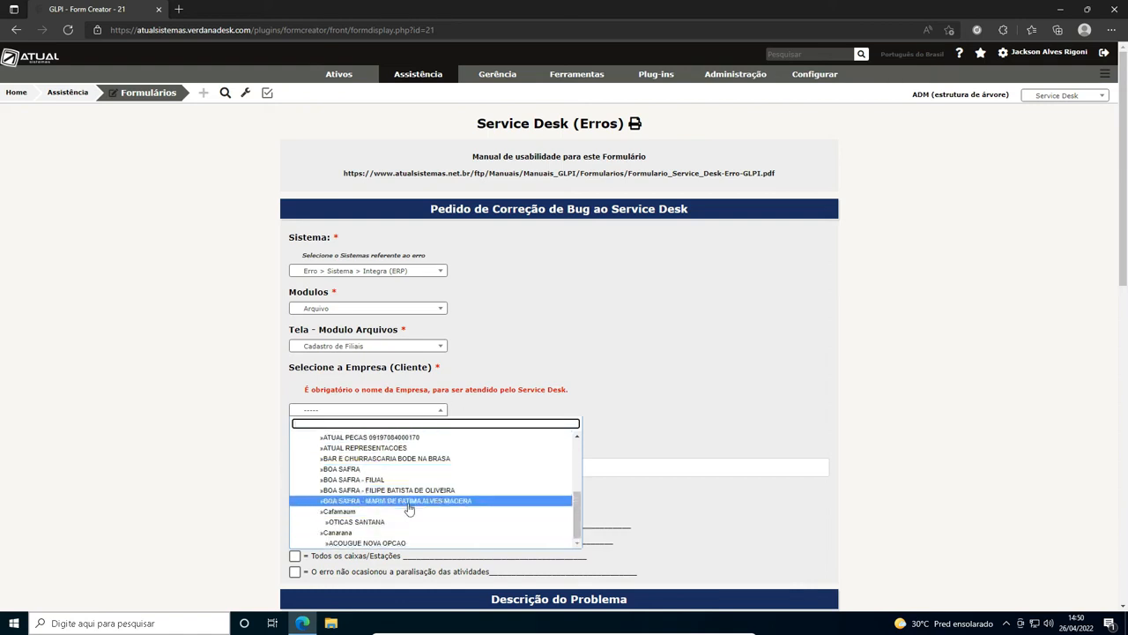
scroll(408, 508, up, 1)
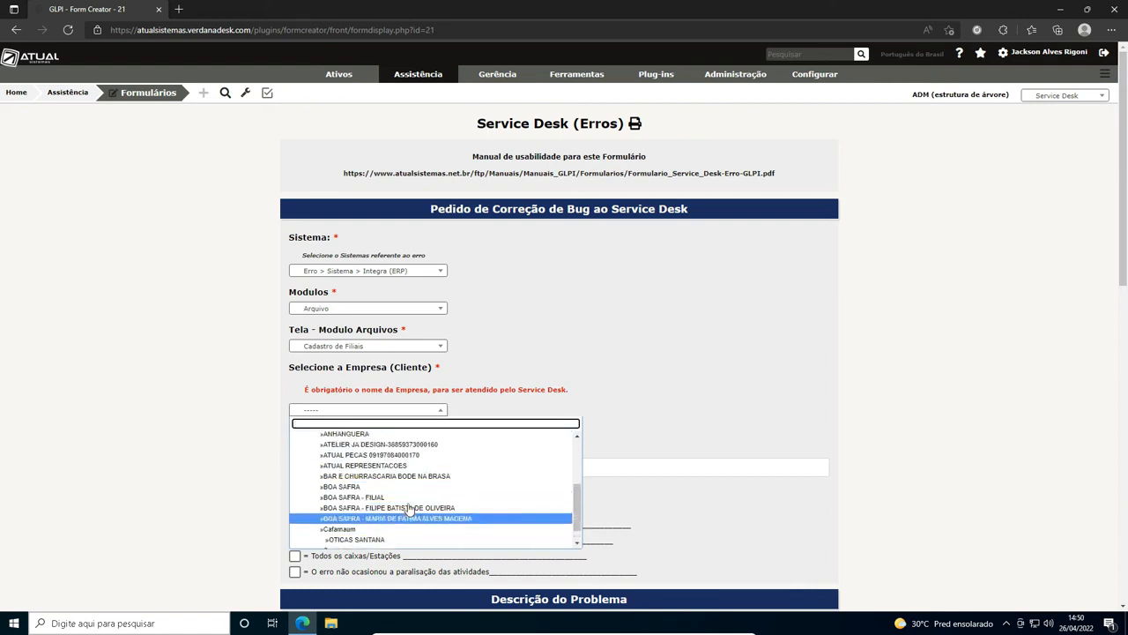
click(374, 455)
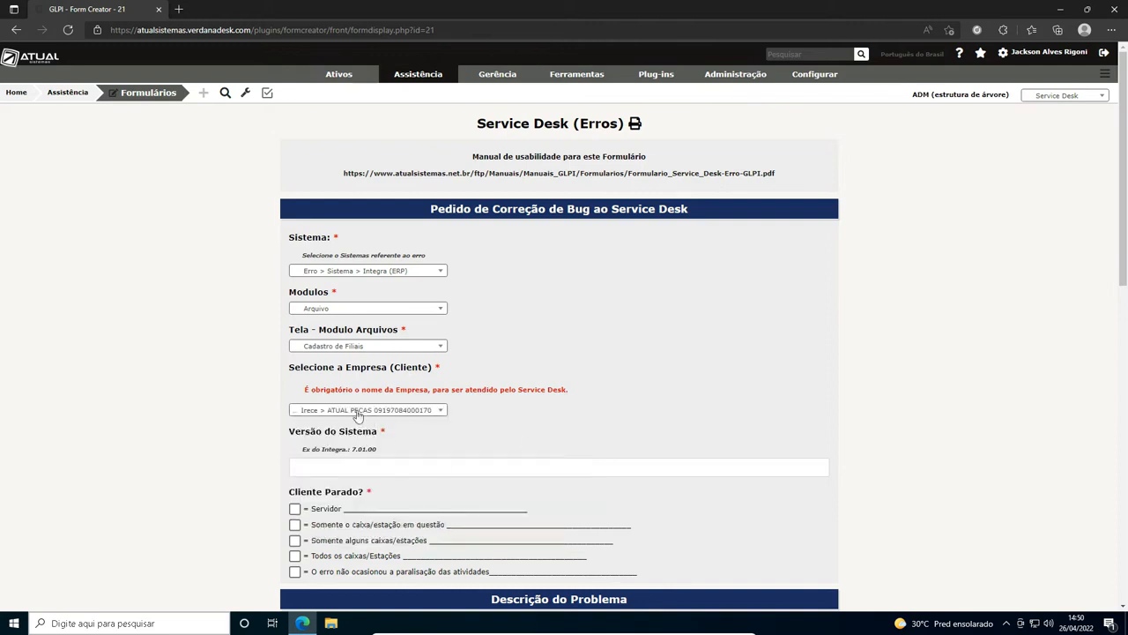
Step: Set Versão do Sistema to 7.08.07
click(336, 465)
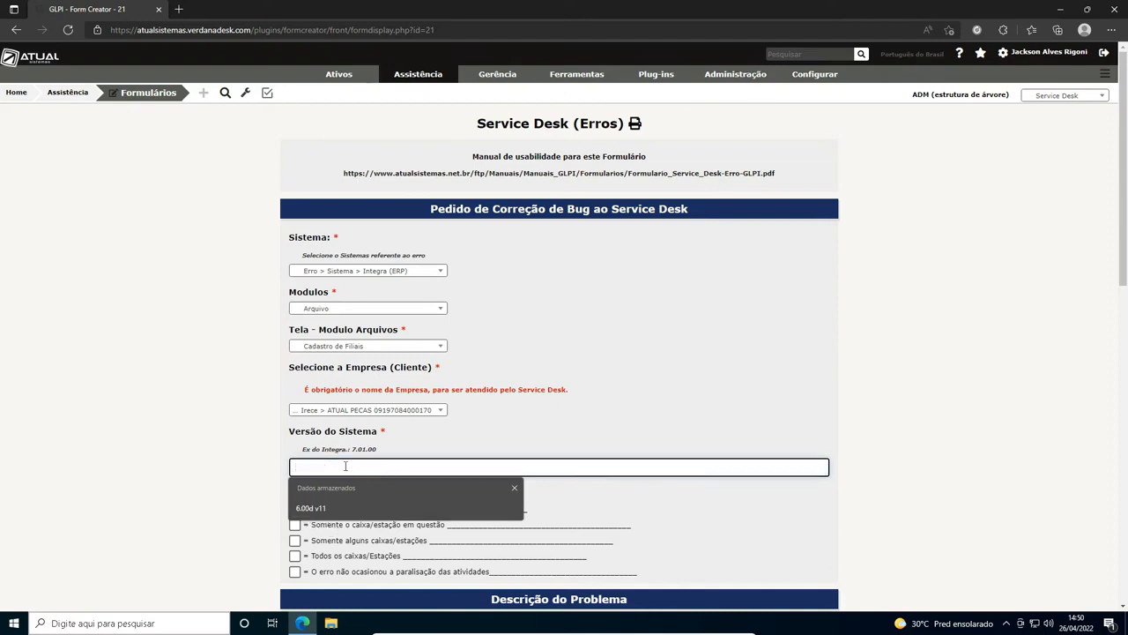
text(7)
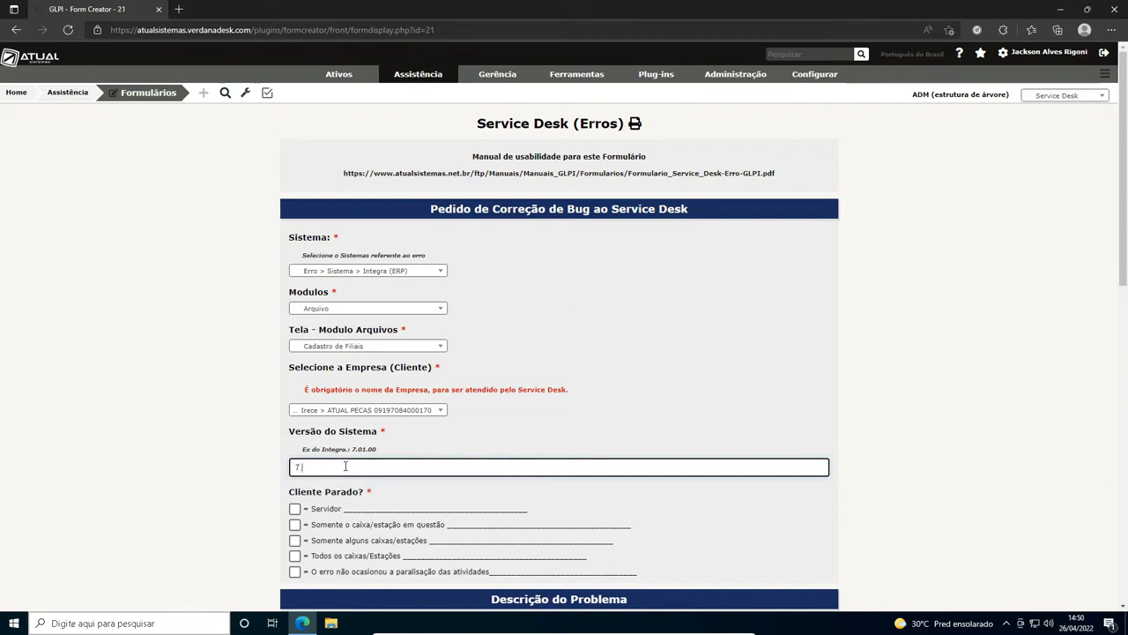
text(.08.07)
drag(330, 468, 290, 470)
click(328, 468)
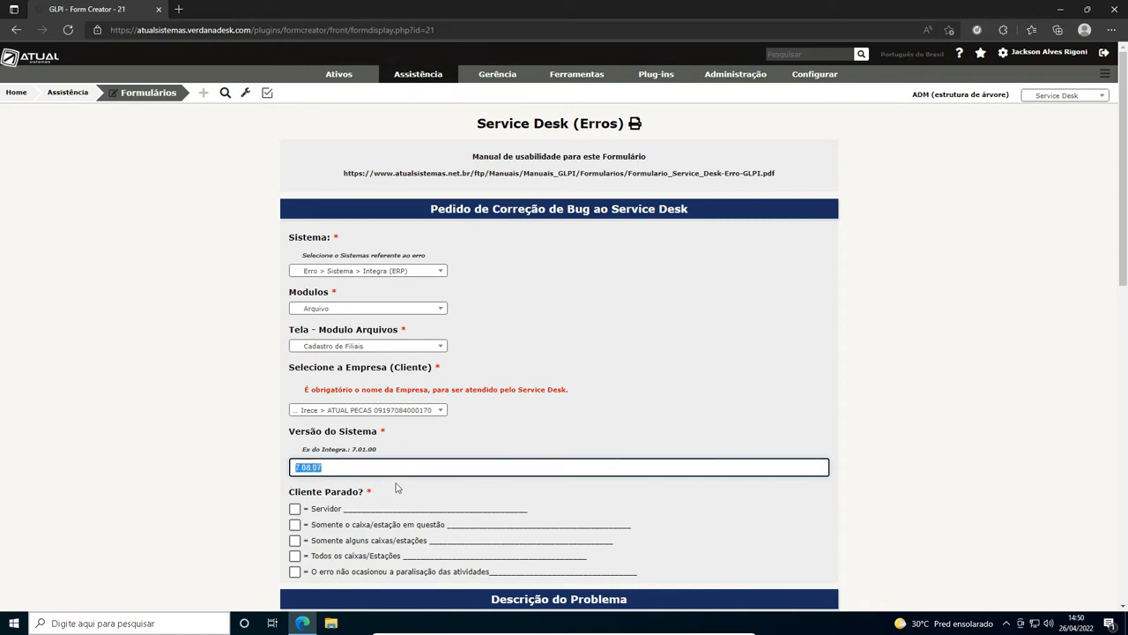
scroll(395, 488, down, 2)
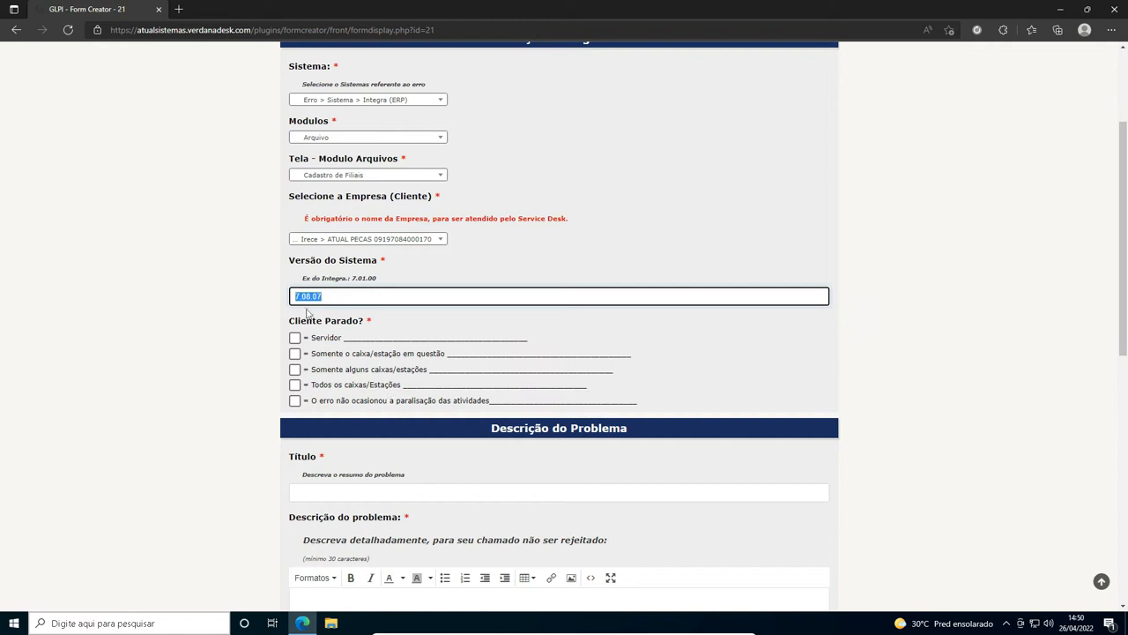
click(363, 324)
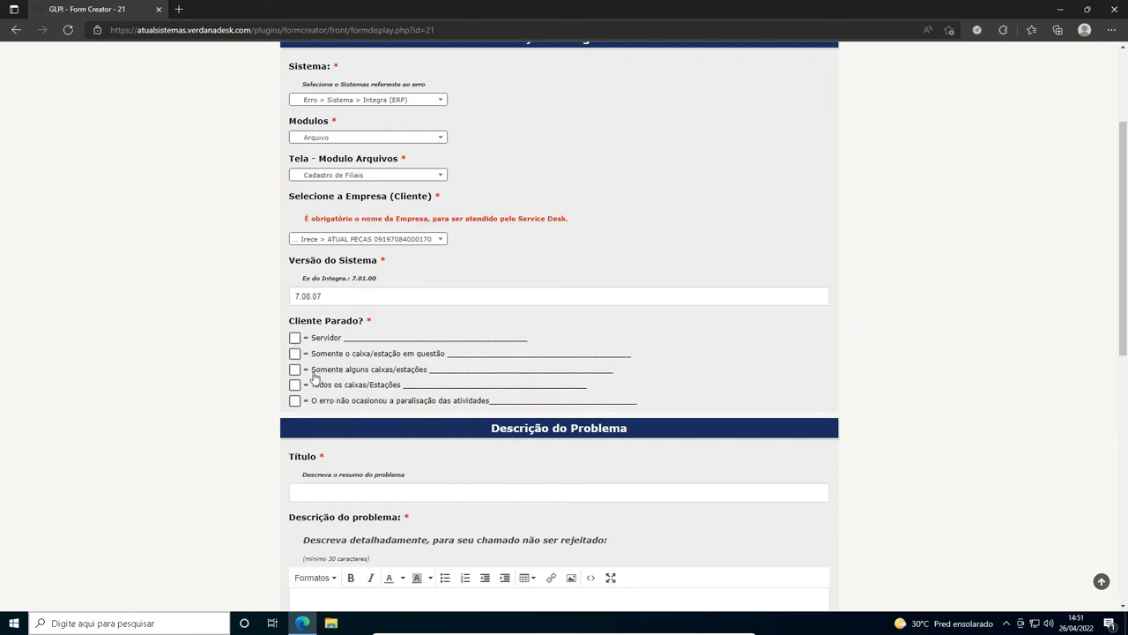
click(297, 340)
click(386, 339)
click(300, 338)
click(296, 338)
click(295, 401)
click(294, 401)
click(295, 339)
click(296, 337)
click(296, 354)
click(296, 355)
Step: Mark "O erro não ocasionou a paralisação das atividades" under Cliente Parado
click(295, 401)
scroll(374, 410, down, 3)
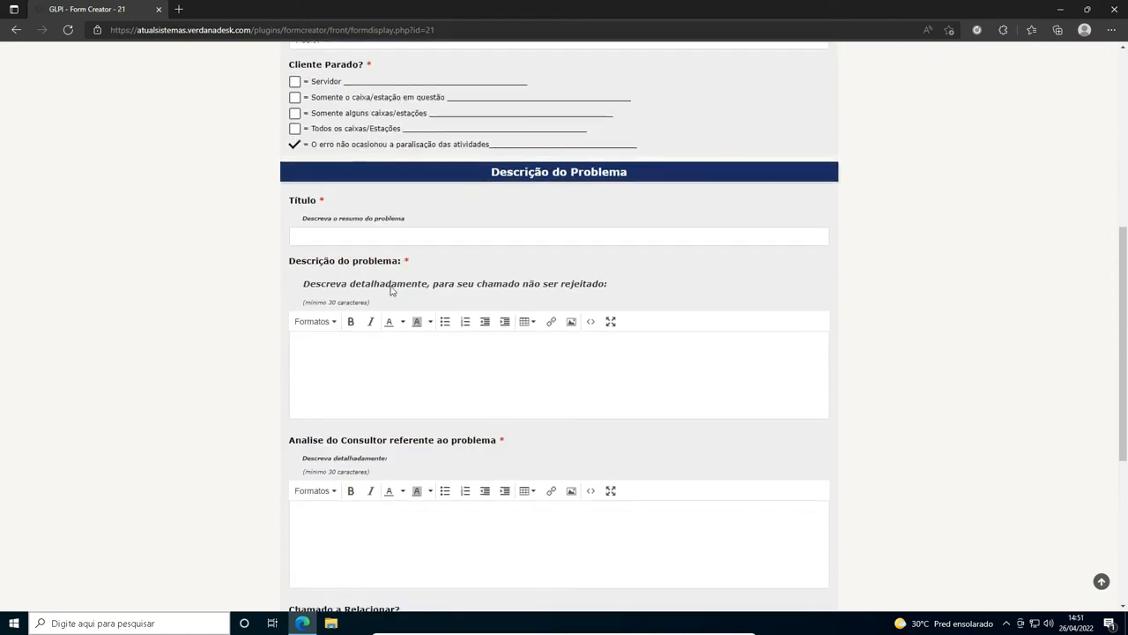
Step: Enter "Ao Gravar filial ocorre erro de sequencia de cadastro" as the ticket's Título
click(388, 236)
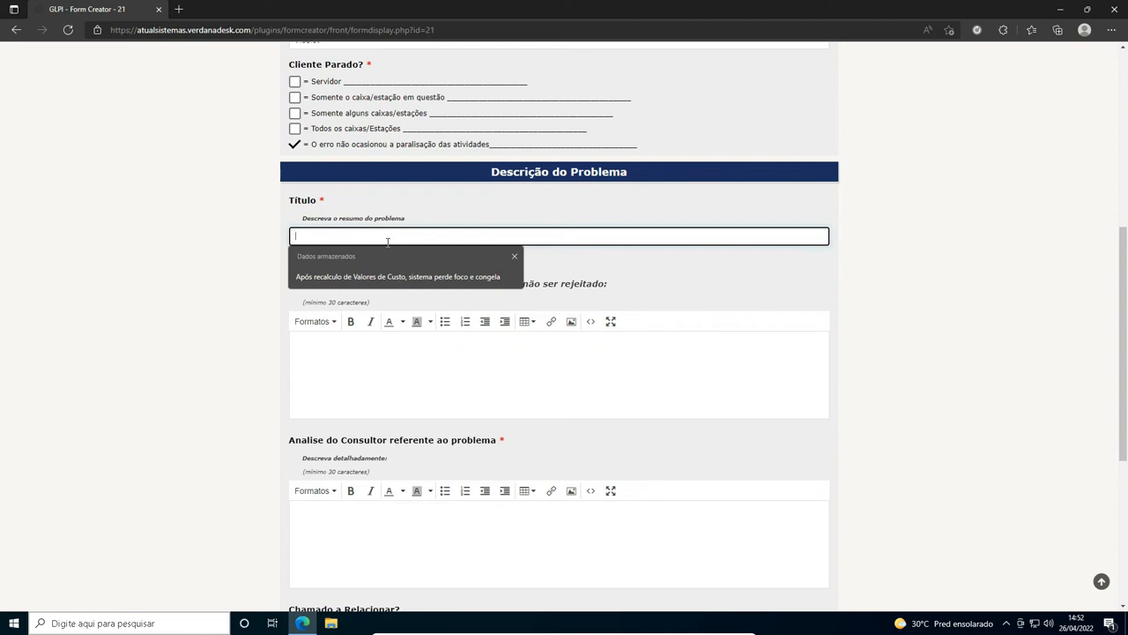
scroll(564, 234, up, 5)
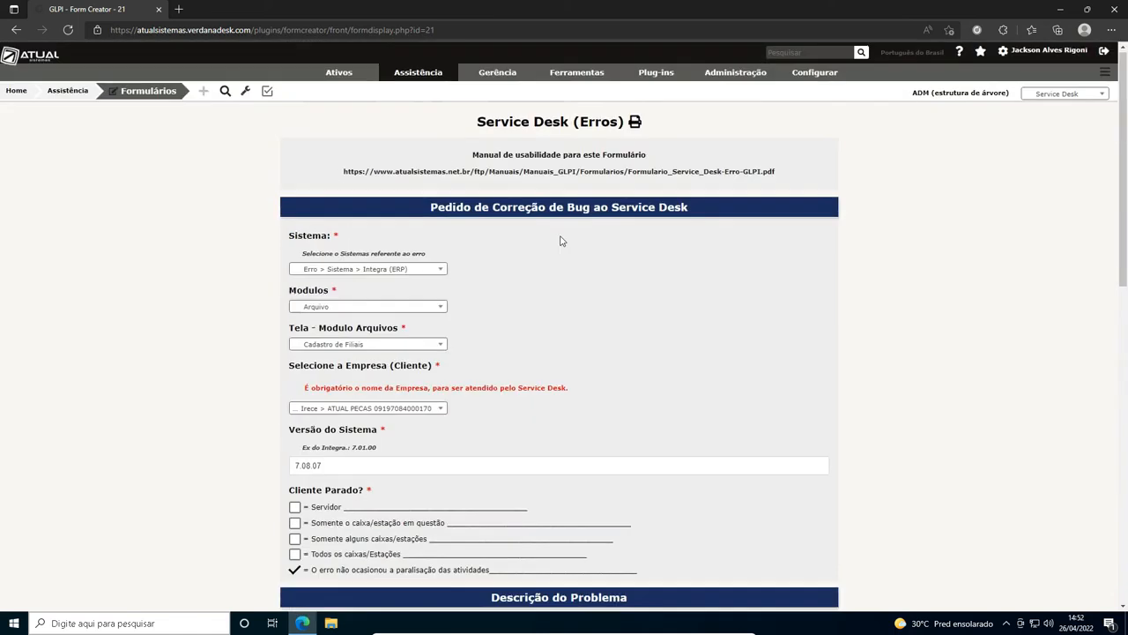
scroll(393, 437, down, 8)
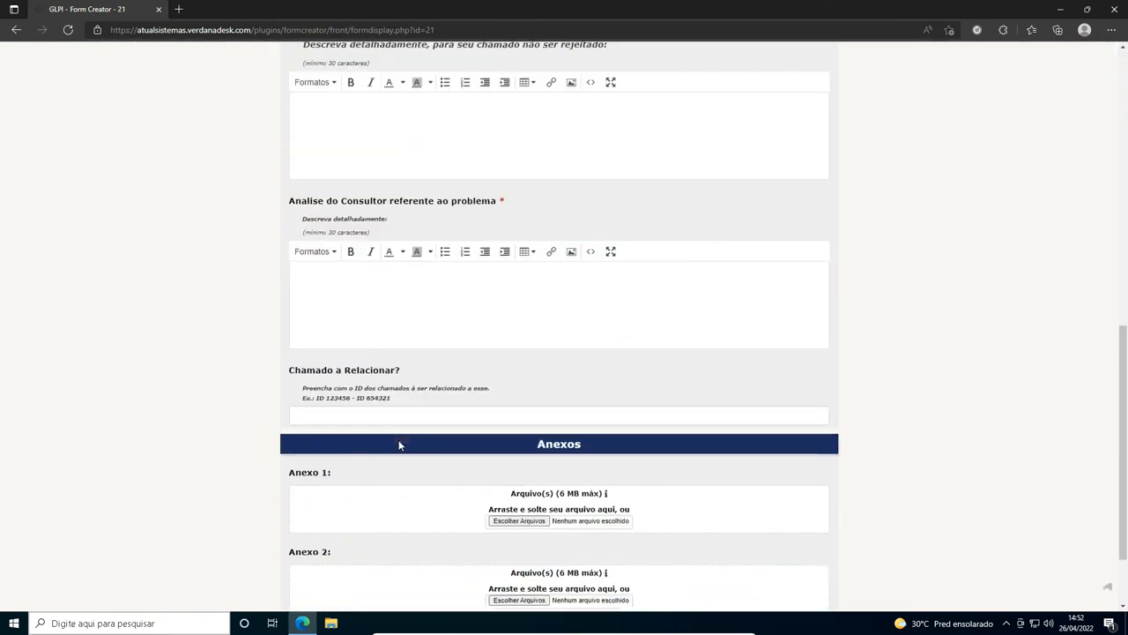
scroll(397, 440, up, 4)
click(317, 324)
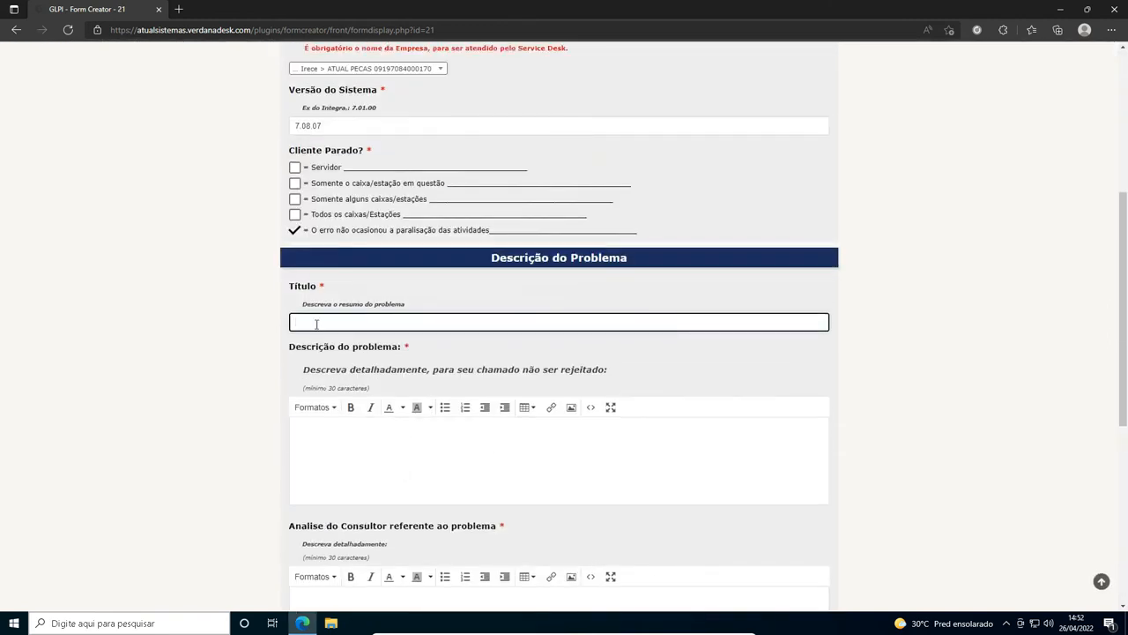
text(Ao Gravar filial ocorre erro de sequencia de cadastro)
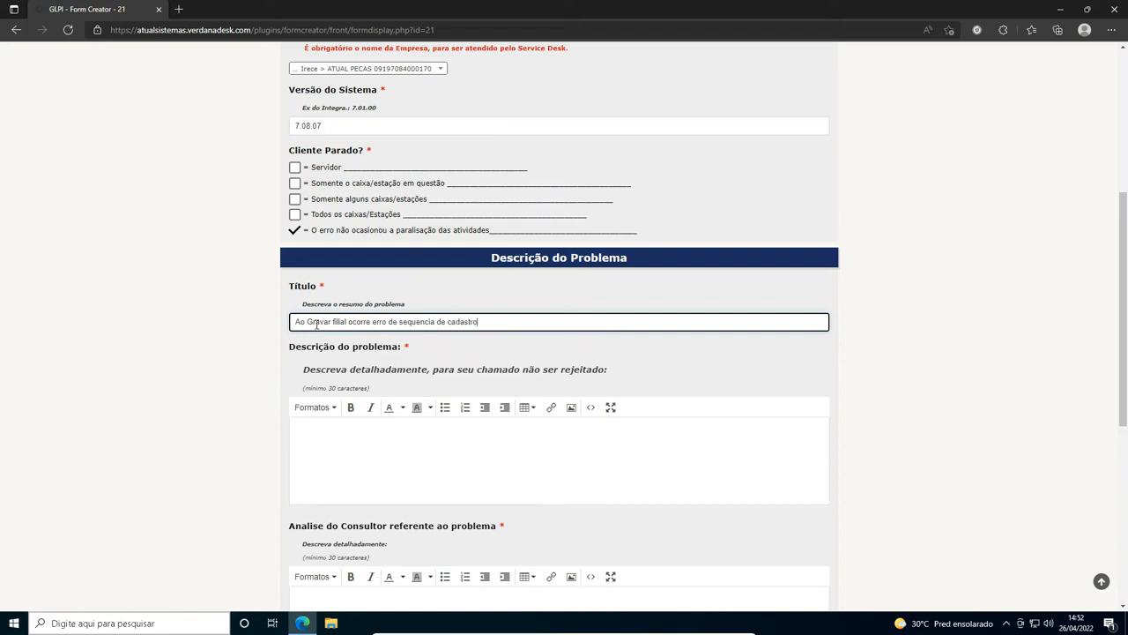
Step: Read the instruction under Descrição do problema about describing the problem in detail
click(385, 455)
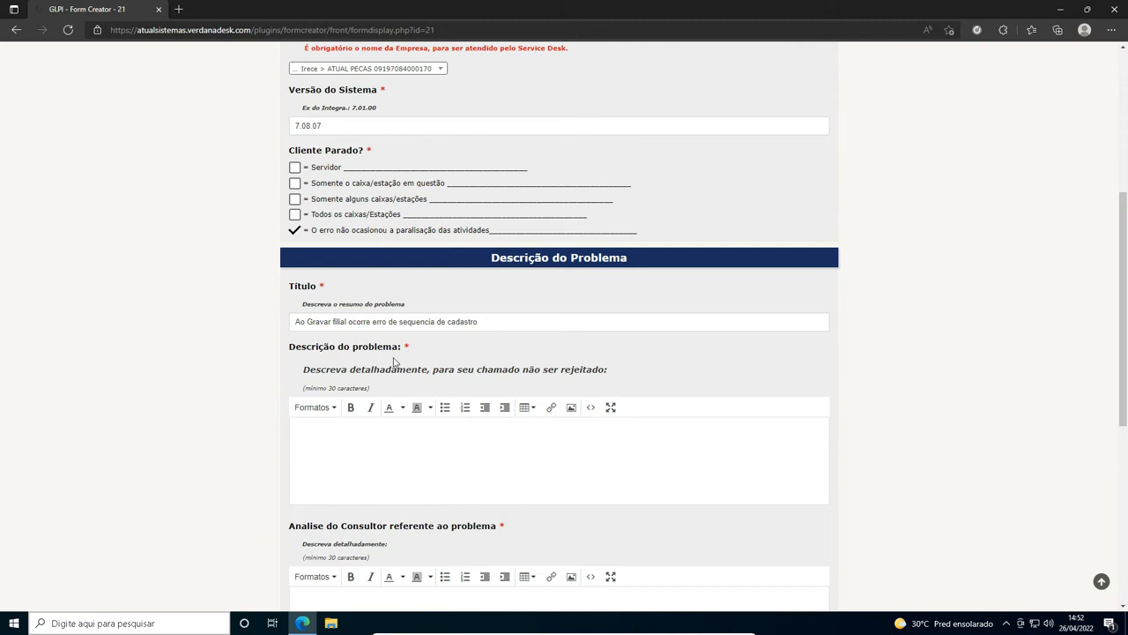
drag(297, 370, 637, 375)
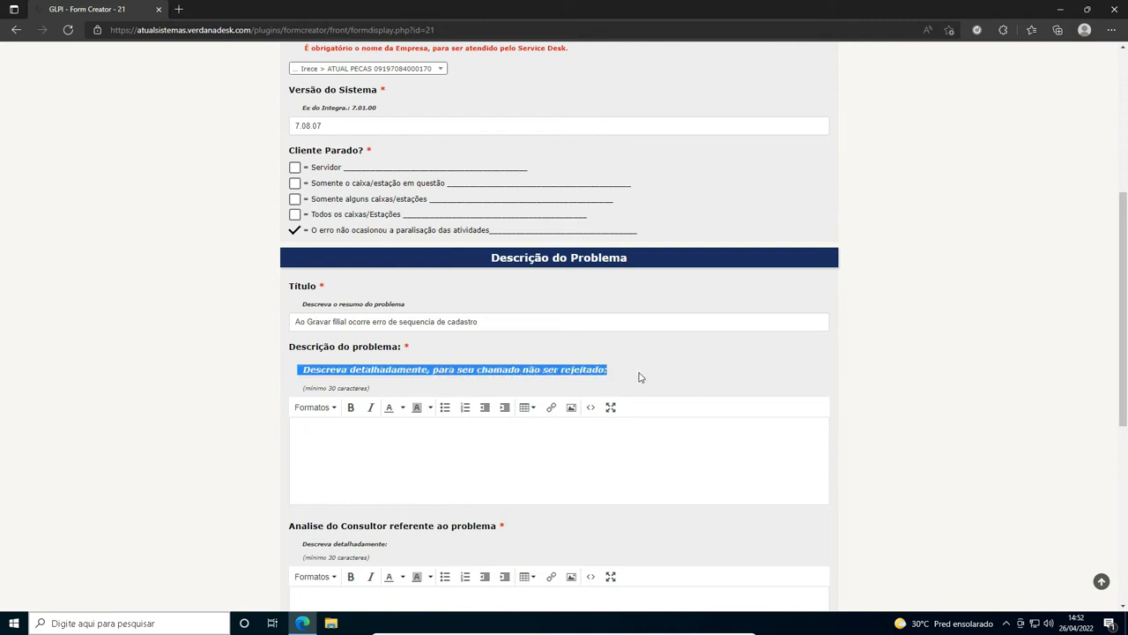
click(442, 377)
mouse_move(443, 380)
mouse_down()
mouse_move(584, 374)
mouse_move(448, 371)
mouse_up()
click(613, 376)
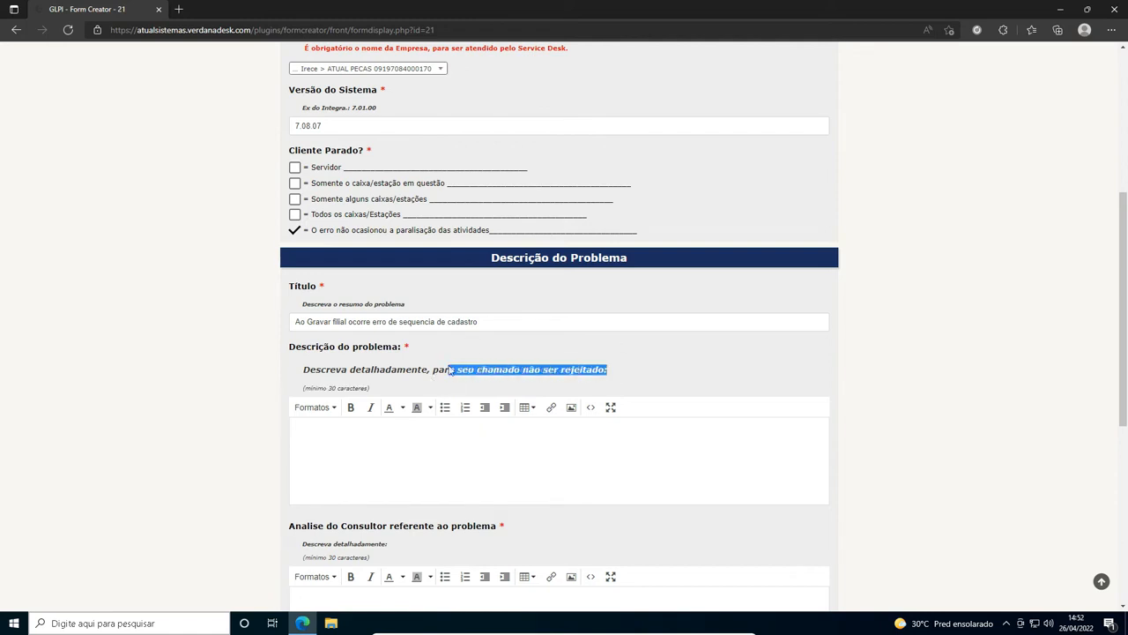
click(426, 462)
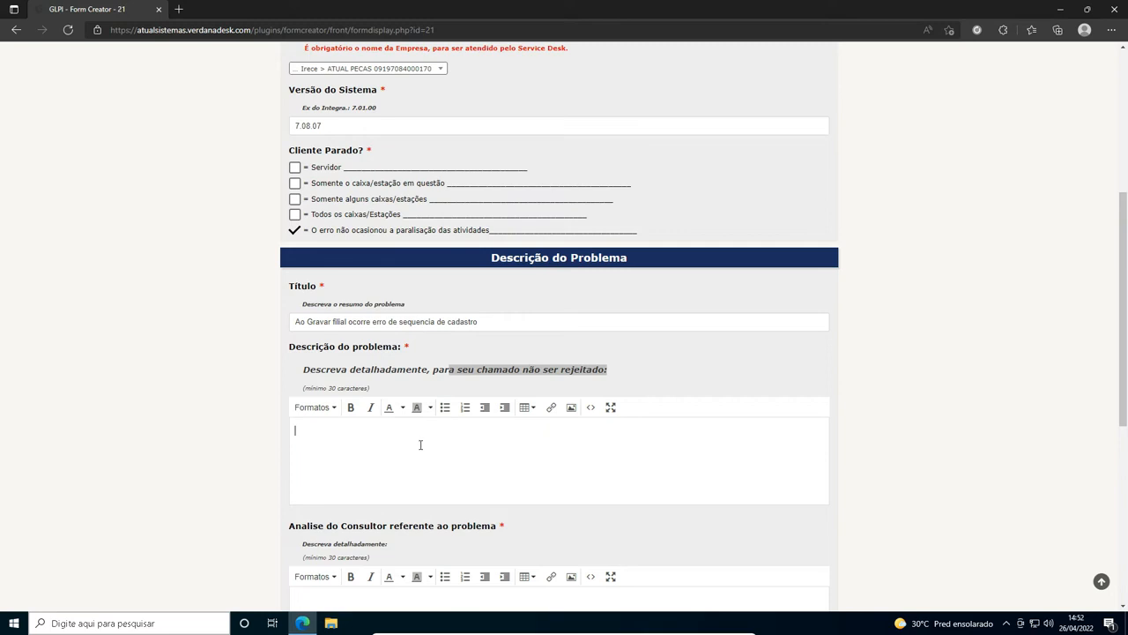
scroll(421, 444, down, 2)
scroll(449, 357, up, 1)
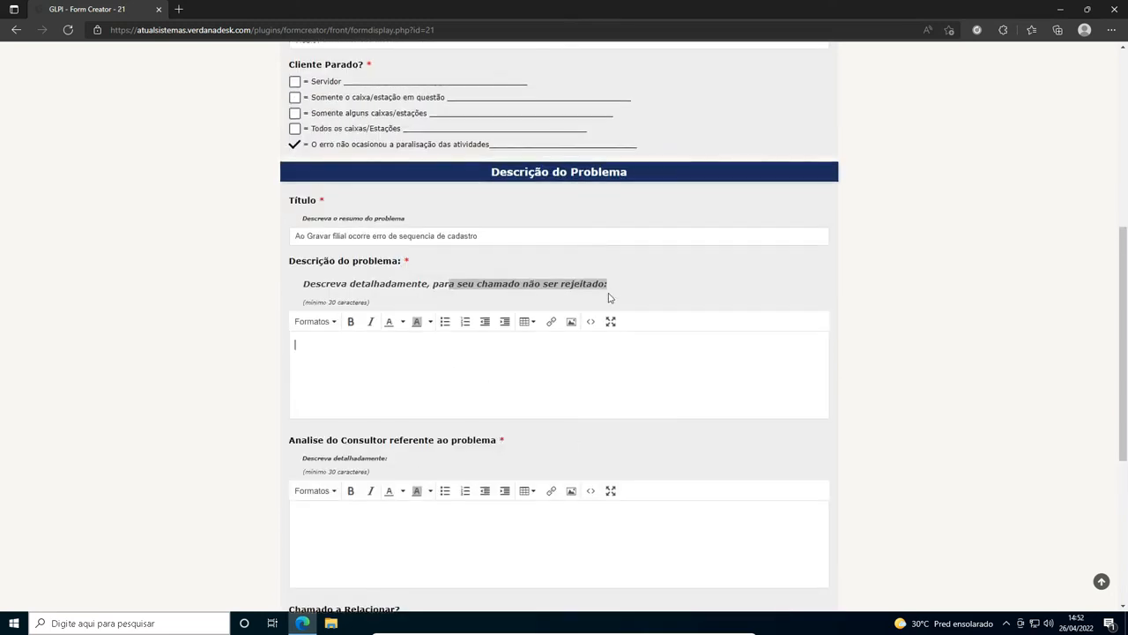
Step: Outline the Descrição do problema with the lines "Descrição do Erro", "Print" and "Comentário"
click(467, 378)
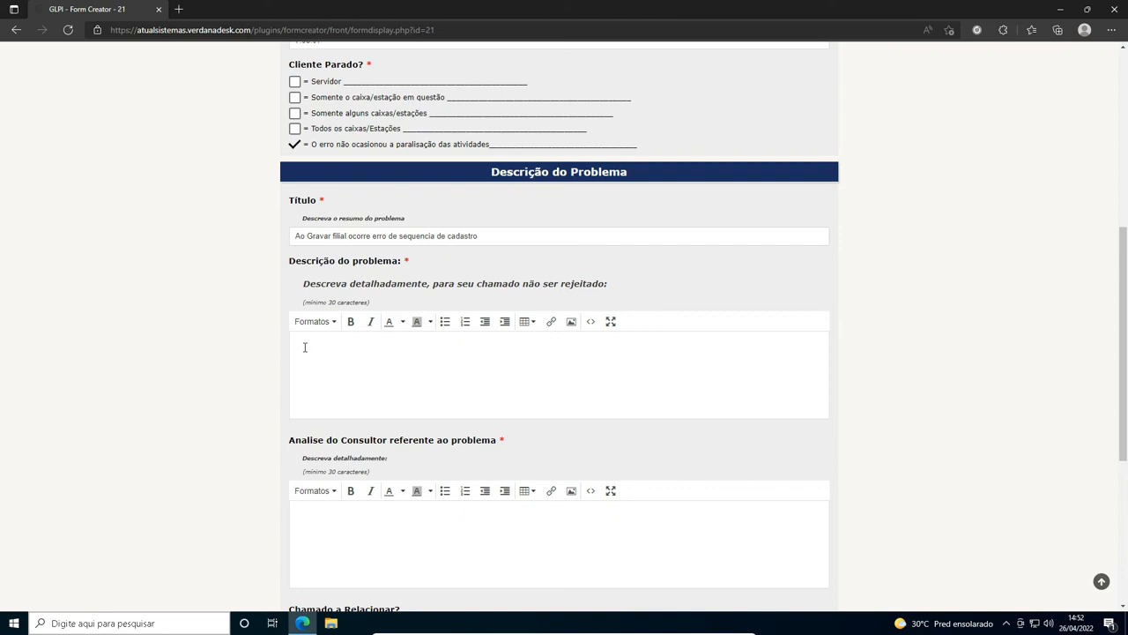
text(Descrição do Erro)
key(Return)
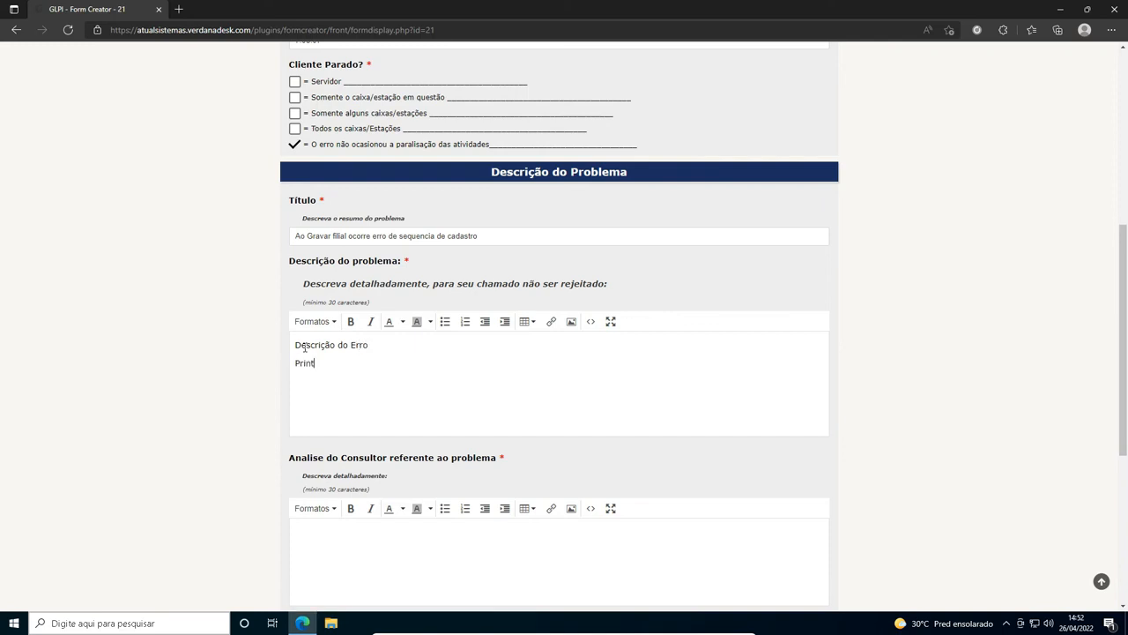
key(Return)
key(Return)
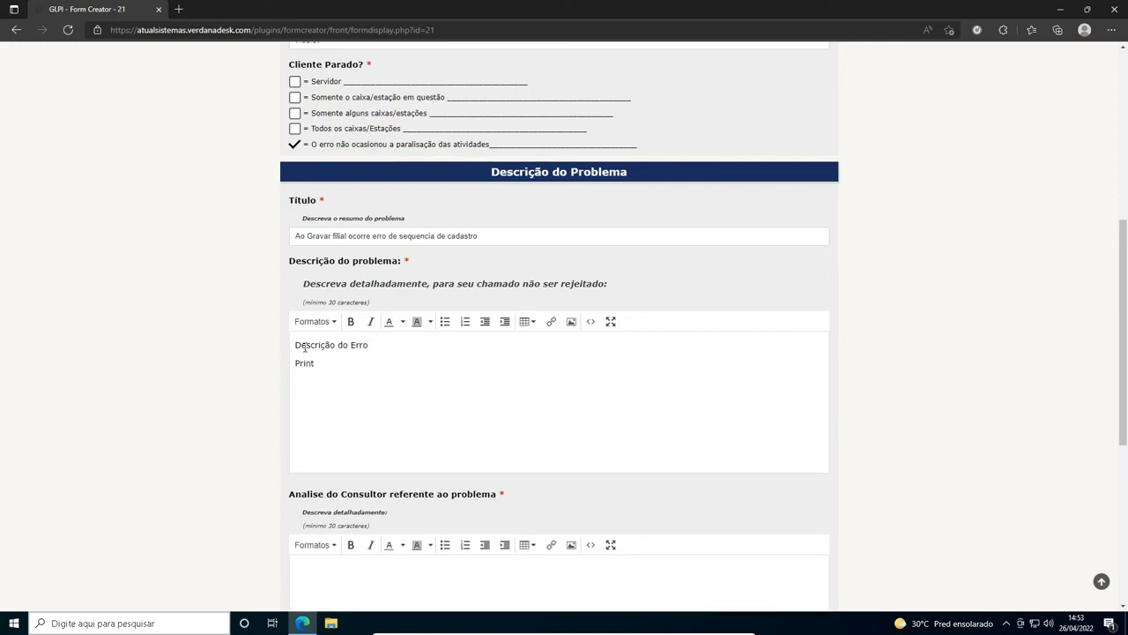
text(Come)
text(nta)
Step: Go over the Descrição do Erro, Print and Comentário lines of the problem description
drag(355, 403, 284, 402)
click(365, 402)
drag(357, 370, 296, 343)
click(383, 406)
drag(340, 405, 293, 405)
click(401, 450)
drag(337, 364, 282, 353)
click(405, 390)
Step: Remove the blank line between Print and Comentário in the problem description and go over the three lines
click(330, 383)
key(Delete)
drag(376, 347, 241, 352)
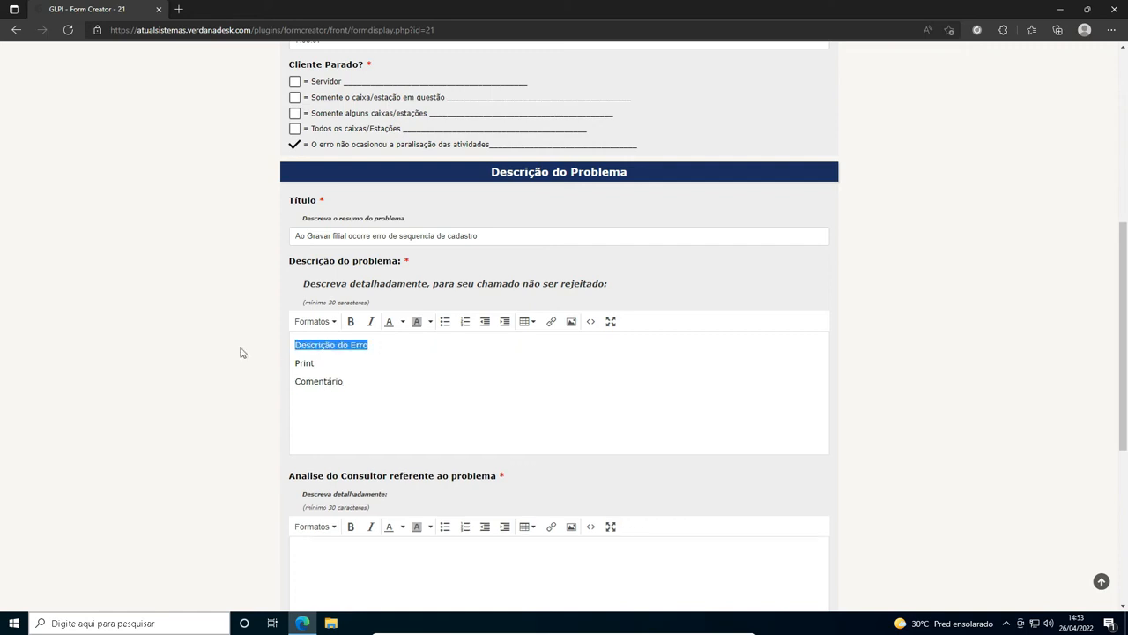
click(330, 377)
drag(335, 363, 256, 364)
drag(348, 383, 277, 388)
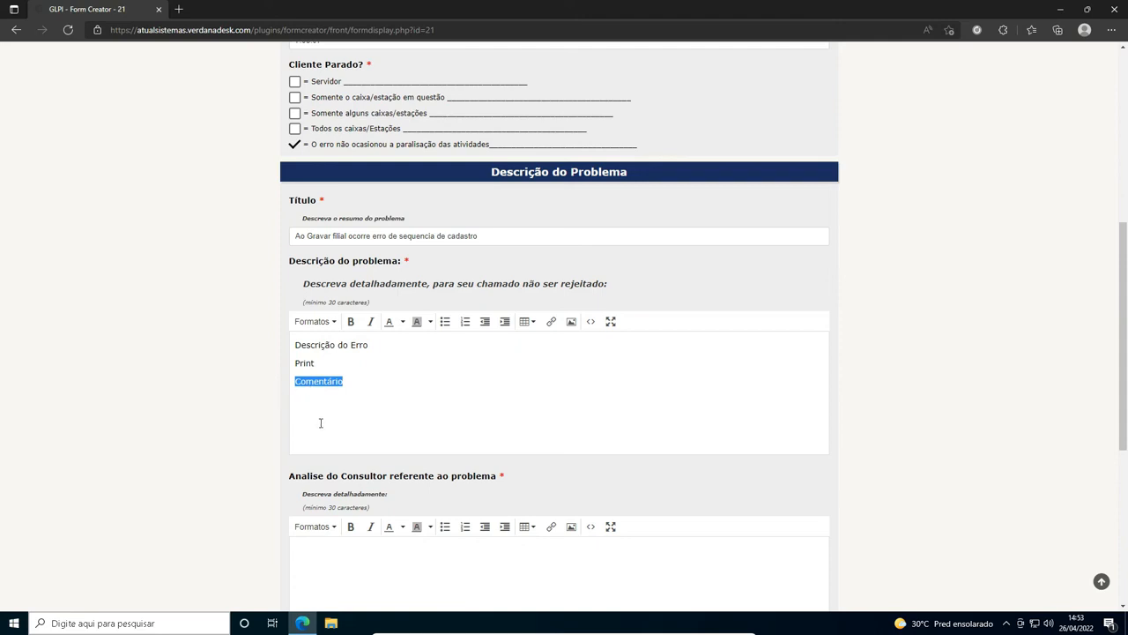
Step: Replace the "Descrição do Erro" line of the problem description with "Sequencia invalida para cadastro de produtos"
drag(379, 347, 257, 346)
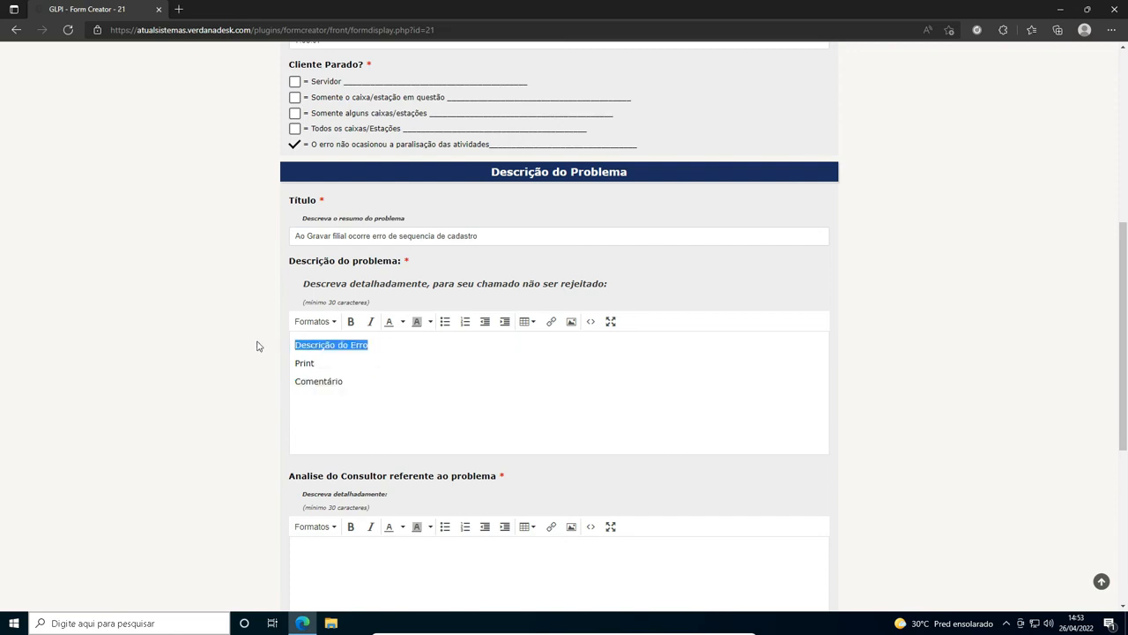
text(Ao gravar)
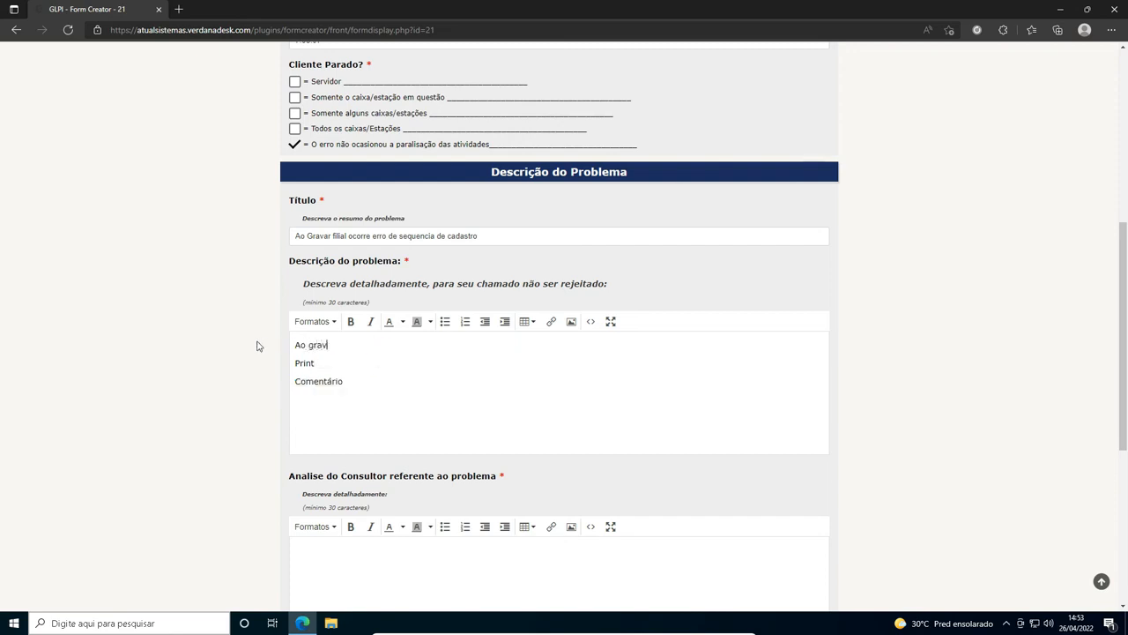
key(BackSpace)
key(BackSpace)
key(BackSpace)
key(BackSpace)
key(BackSpace)
key(BackSpace)
key(BackSpace)
text(De)
key(BackSpace)
key(BackSpace)
scroll(307, 351, up, 1)
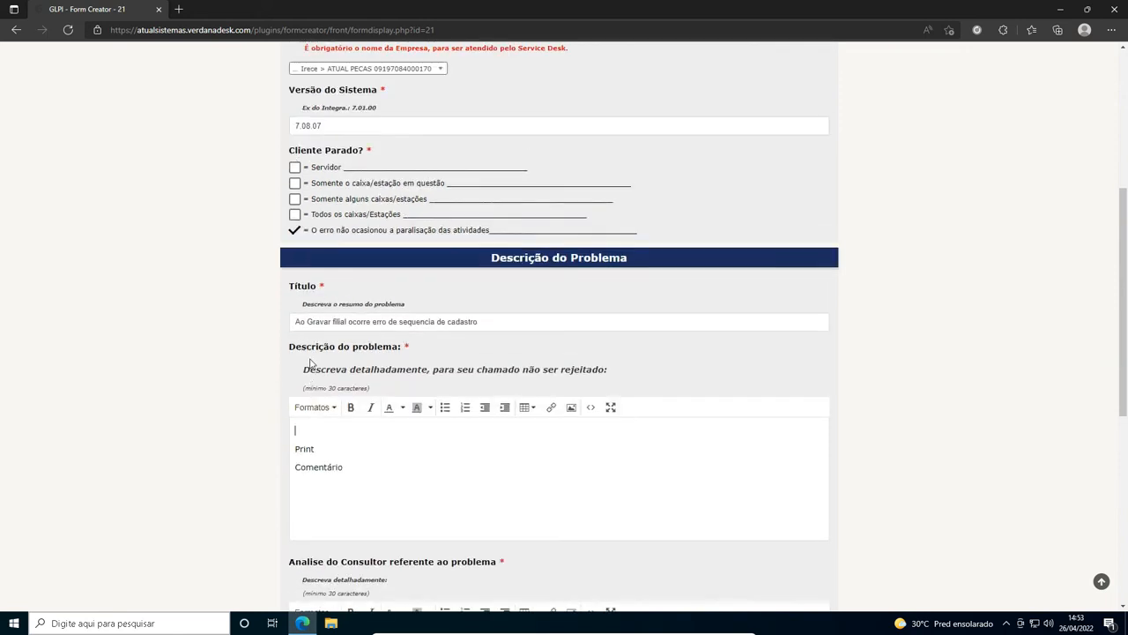
text(Sequencia invialida para cadastro de produtos)
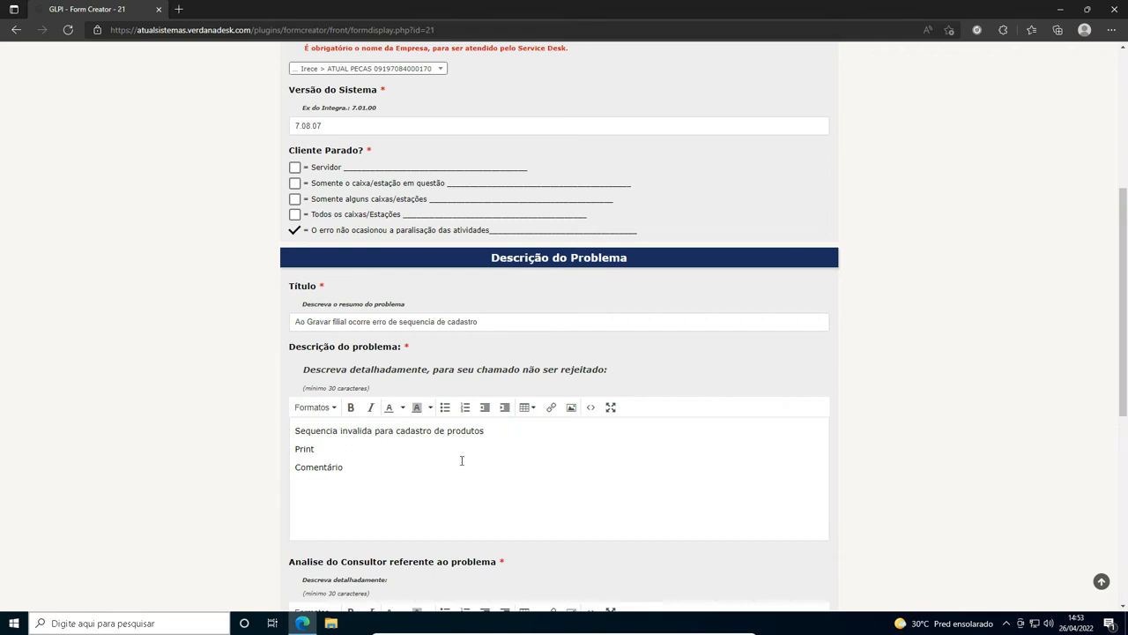
Step: Replace the "Print" line of the problem description with a screen capture of the form's Cliente Parado? section
drag(327, 449, 279, 451)
click(608, 490)
key(super+shift+s)
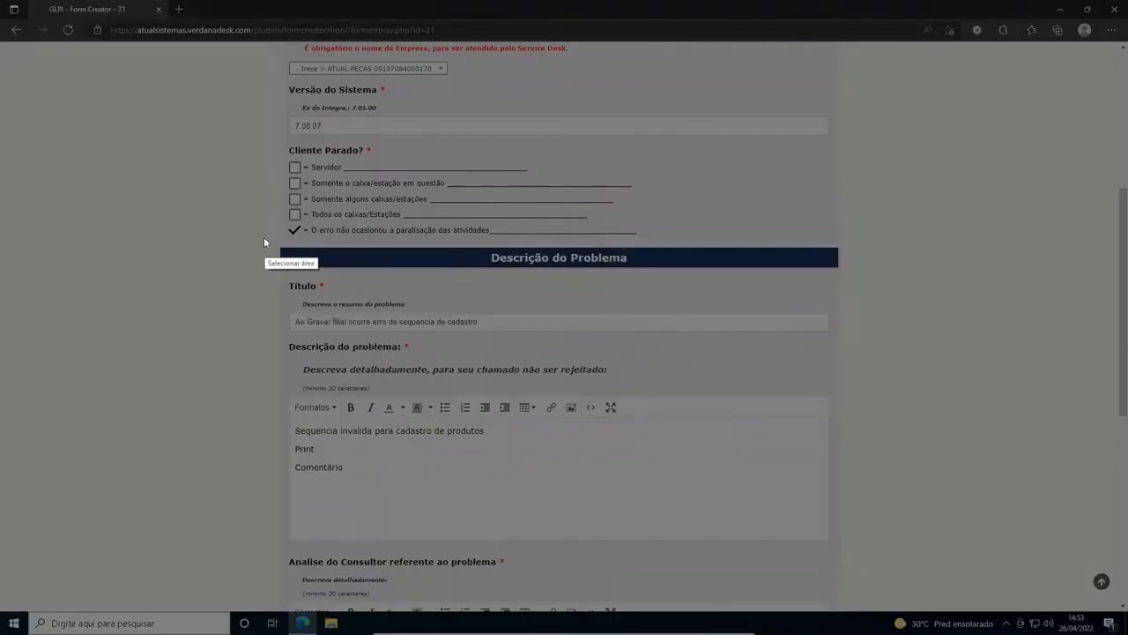
drag(280, 133, 613, 247)
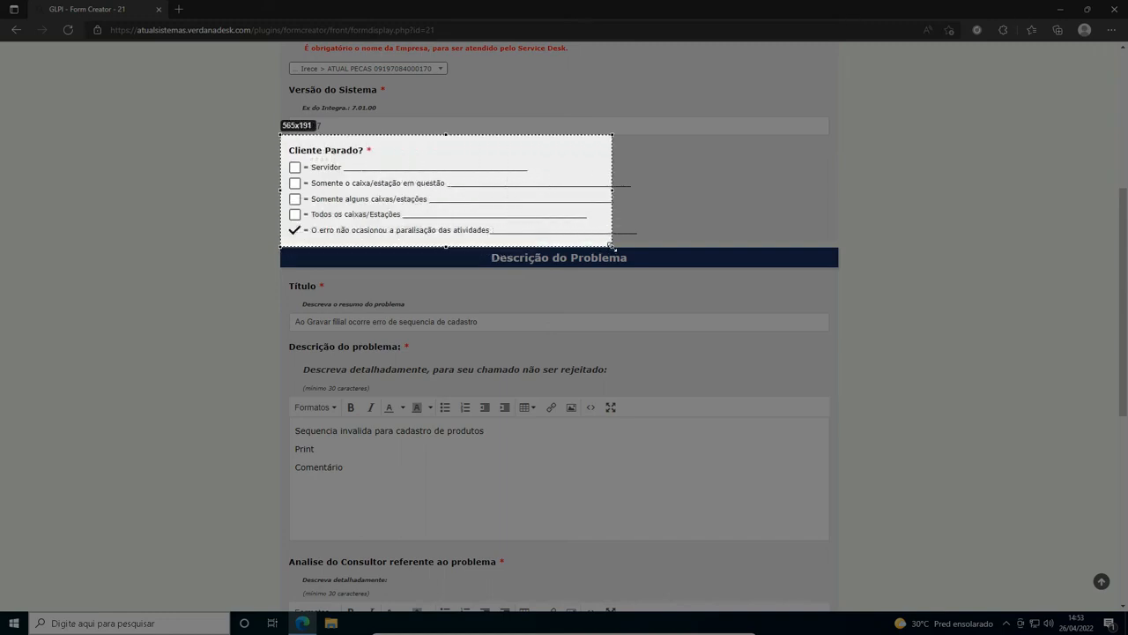
click(568, 257)
drag(372, 451, 282, 454)
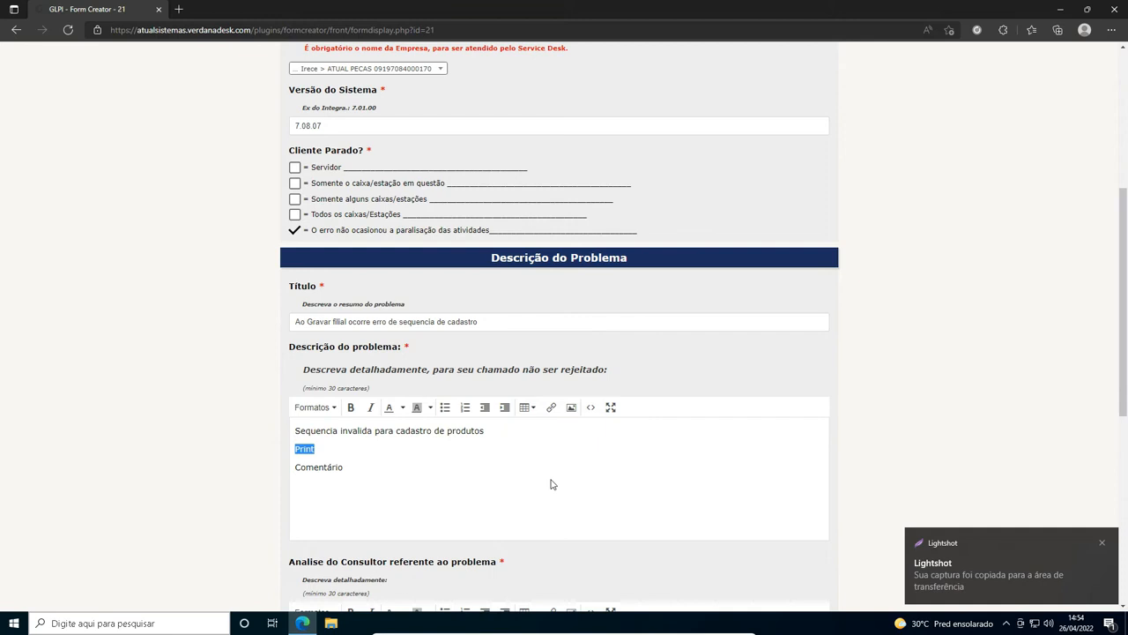
key(ctrl+v)
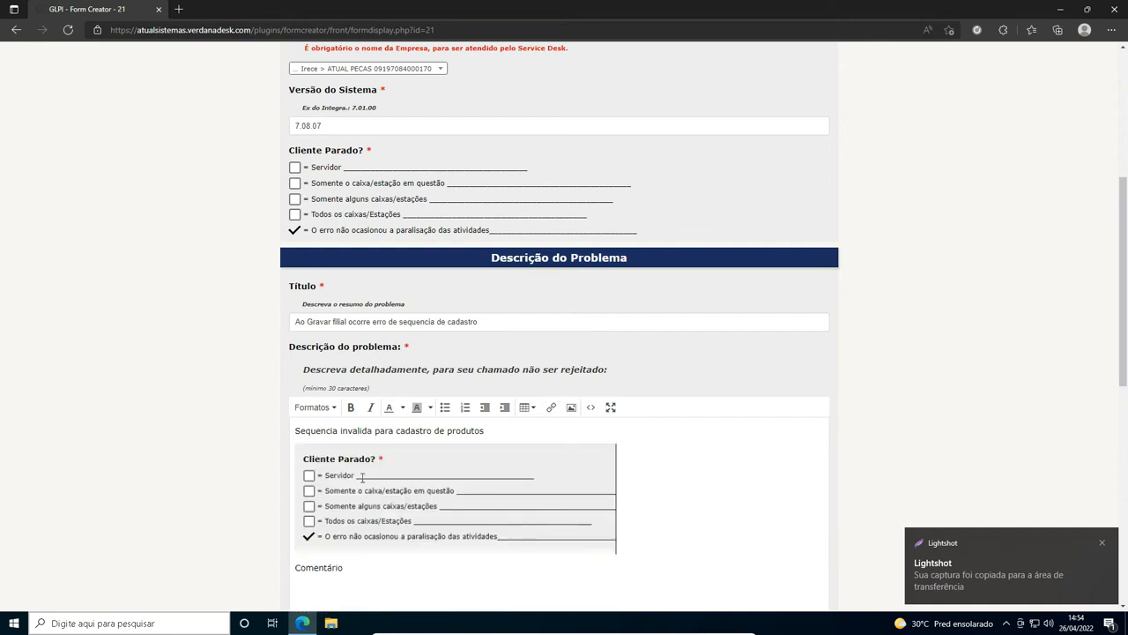
Step: Replace the "Comentário" line with "Fui cadastrar nova filial, configurei todos os parâmetros e ao clicar em gravar ocorre o erro acima."
scroll(362, 477, down, 2)
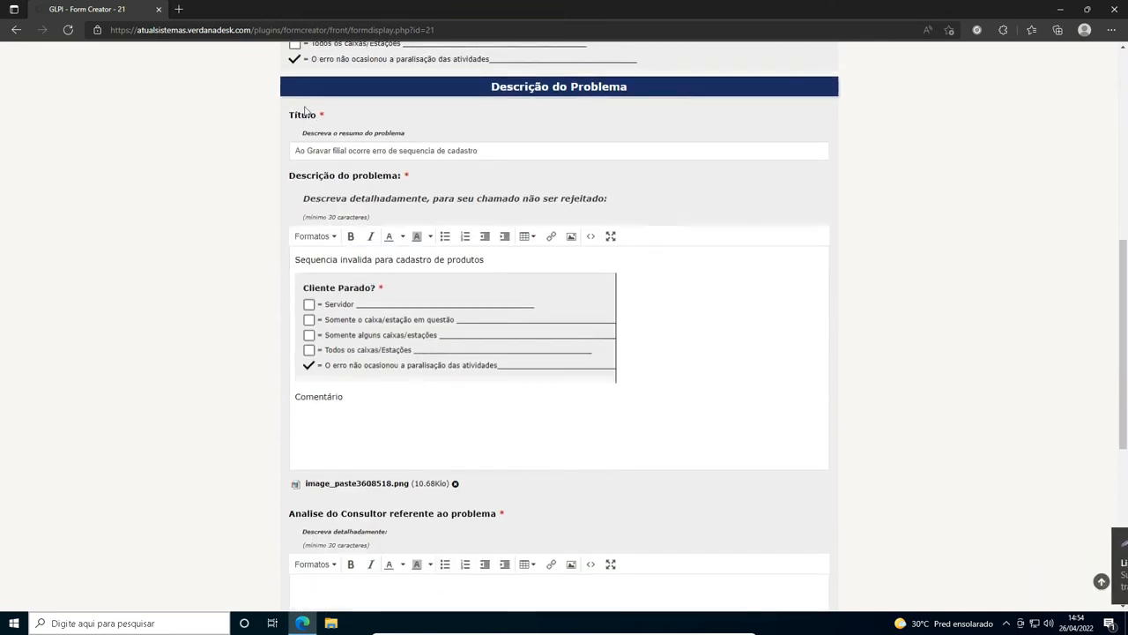
drag(392, 399, 276, 400)
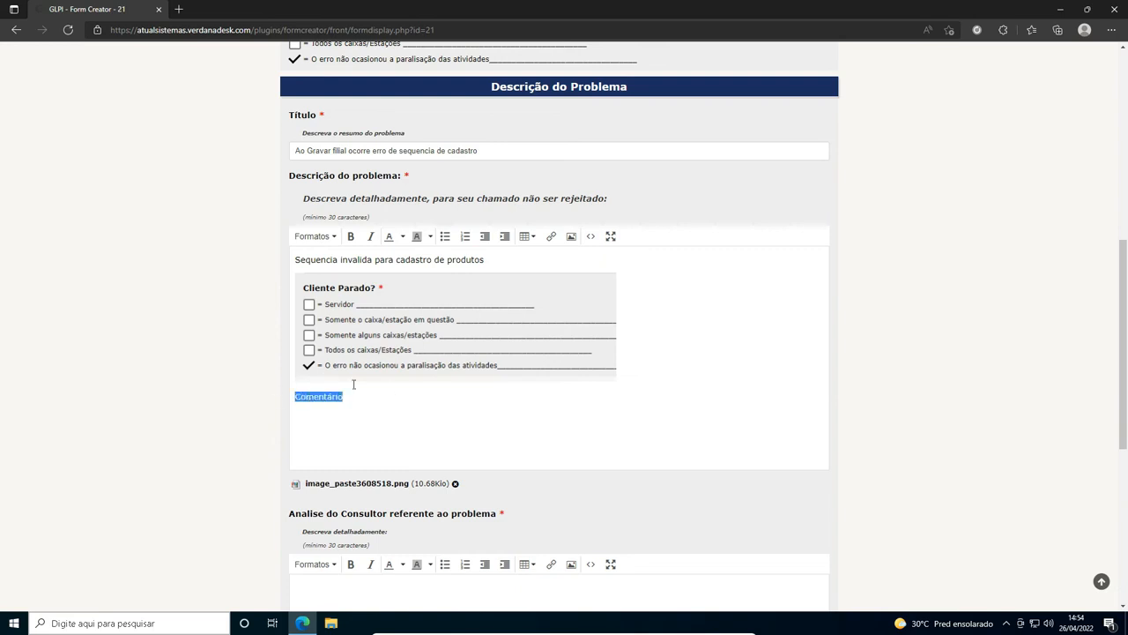
text(Fui cadastrar nova filial, configurei todos os parametros e ao clicar)
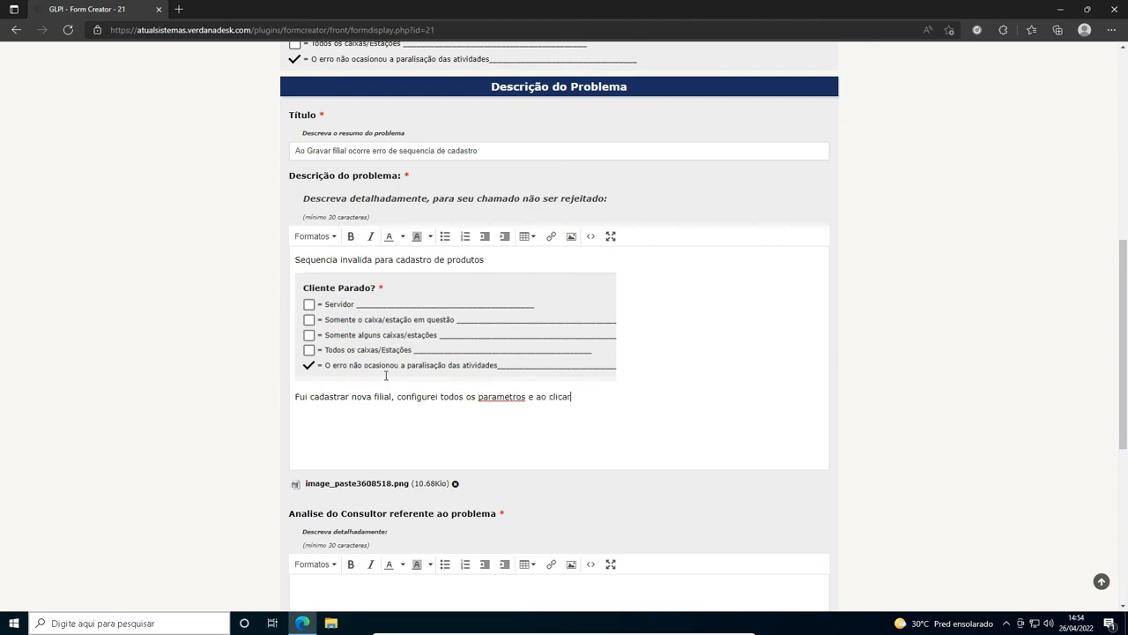
text( em gravar ocorre o erro acima.)
right_click(500, 398)
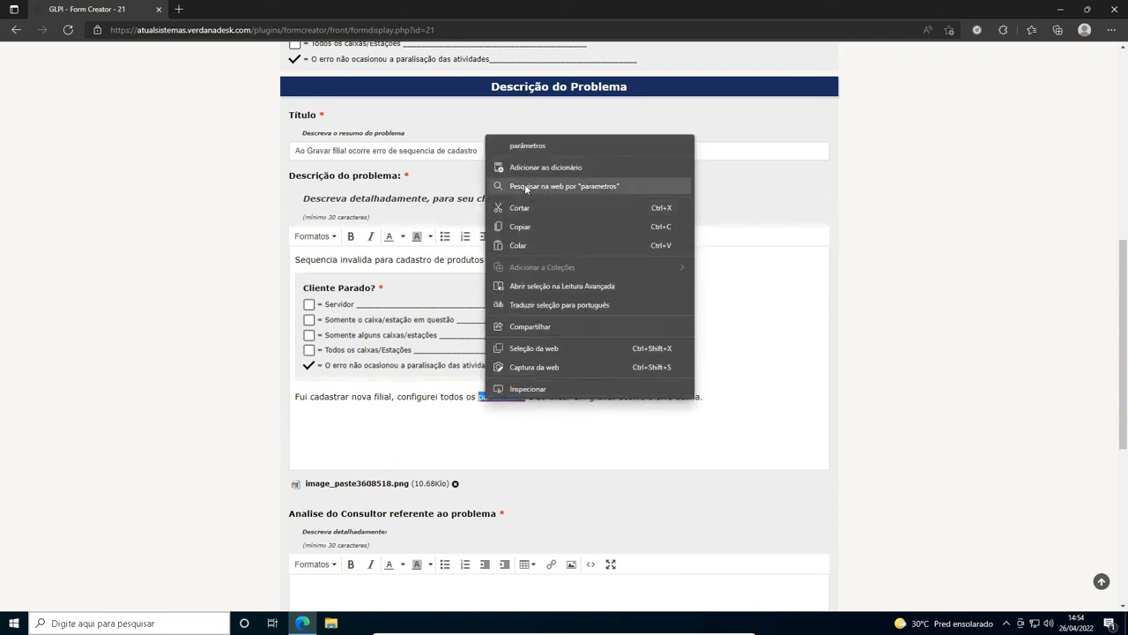
click(533, 146)
Step: Examine the pasted capture in the problem description and its image attachment entry below the editor
scroll(442, 334, down, 3)
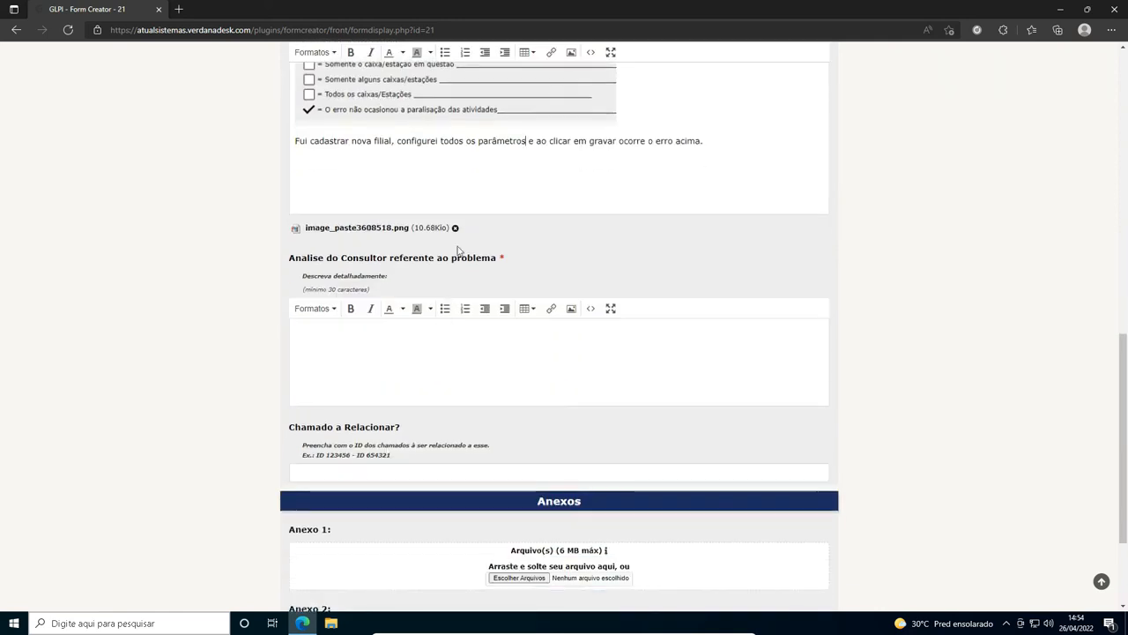
scroll(443, 334, up, 2)
click(356, 225)
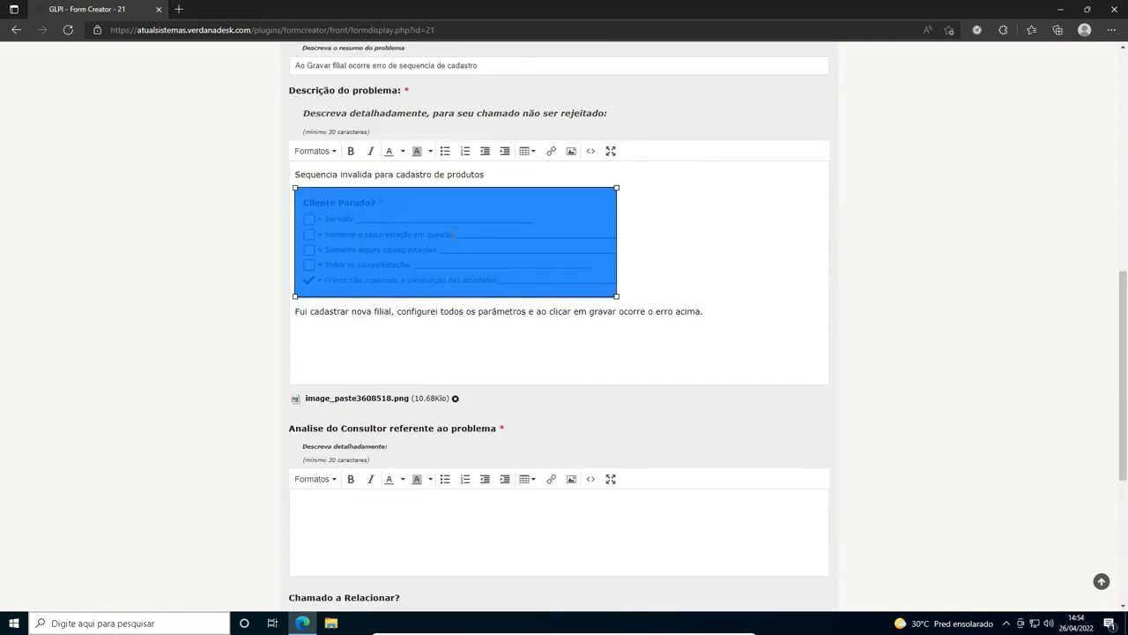
click(651, 235)
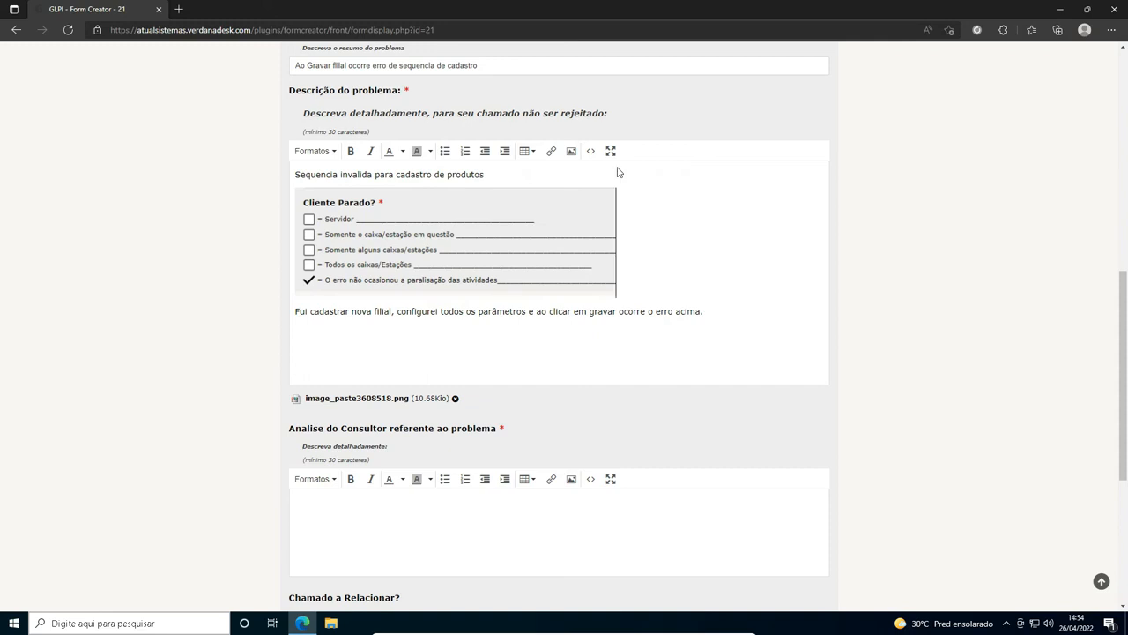
click(376, 258)
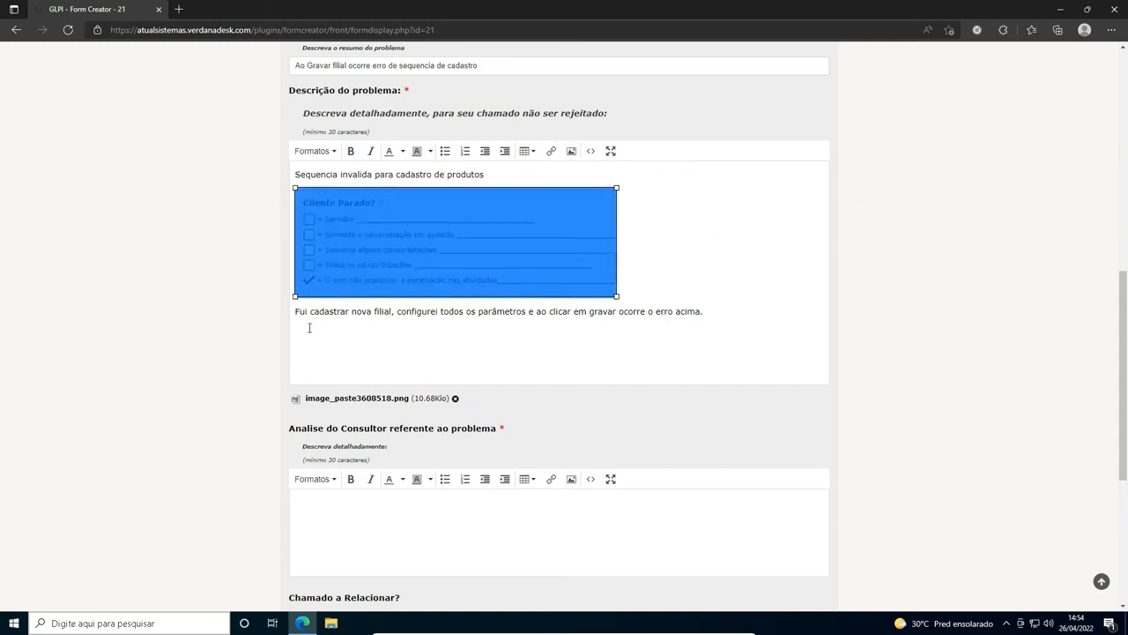
drag(410, 399, 311, 405)
click(581, 420)
scroll(578, 424, down, 2)
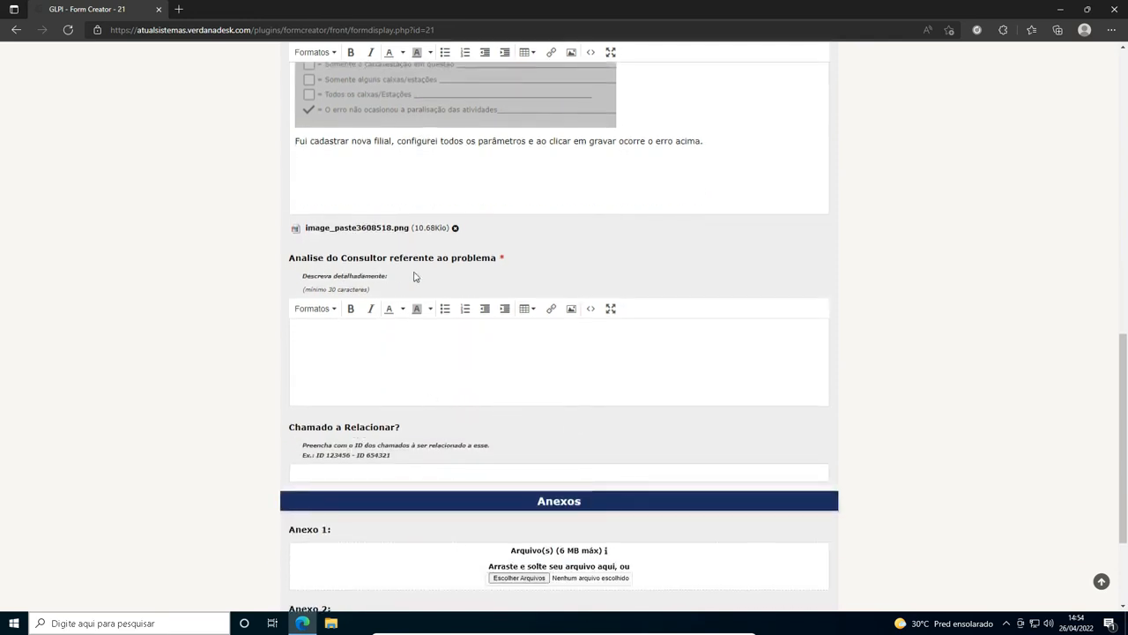
Step: Review the completed problem description against the empty Analise do Consultor referente ao problema field
click(357, 361)
scroll(391, 338, up, 4)
scroll(418, 487, down, 3)
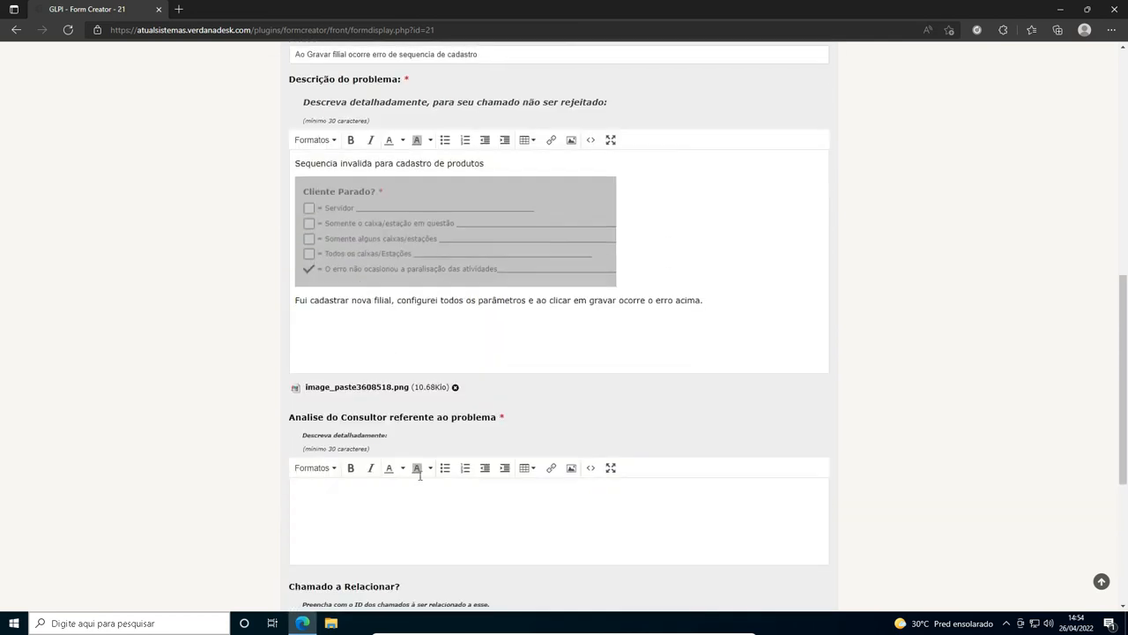
scroll(426, 465, up, 1)
scroll(426, 466, up, 1)
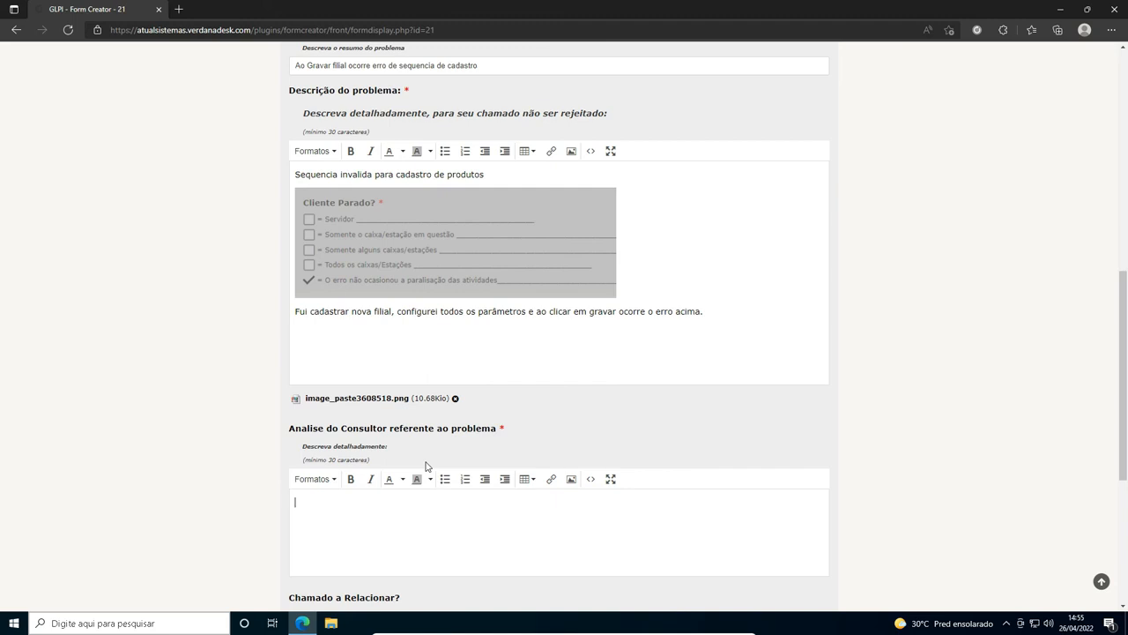
click(422, 531)
drag(755, 352, 293, 170)
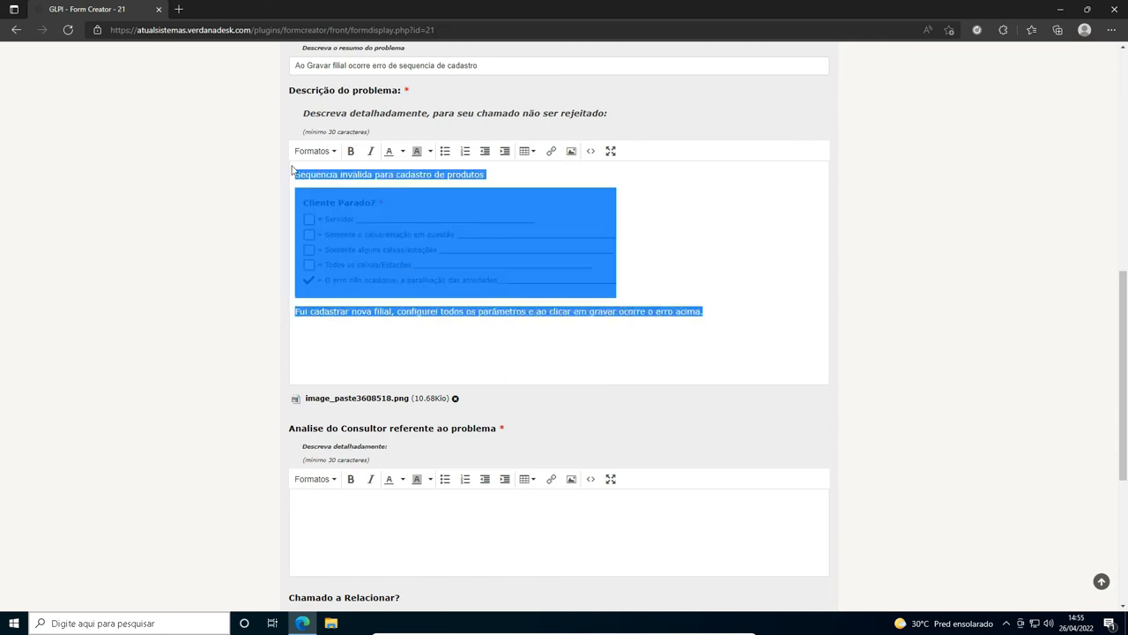
click(580, 354)
Step: Fill in the Analise do Consultor with "Chequei a sequencia de cadastro de produto e realmente está errada, ainda não sei resolver esse erro."
scroll(401, 529, down, 2)
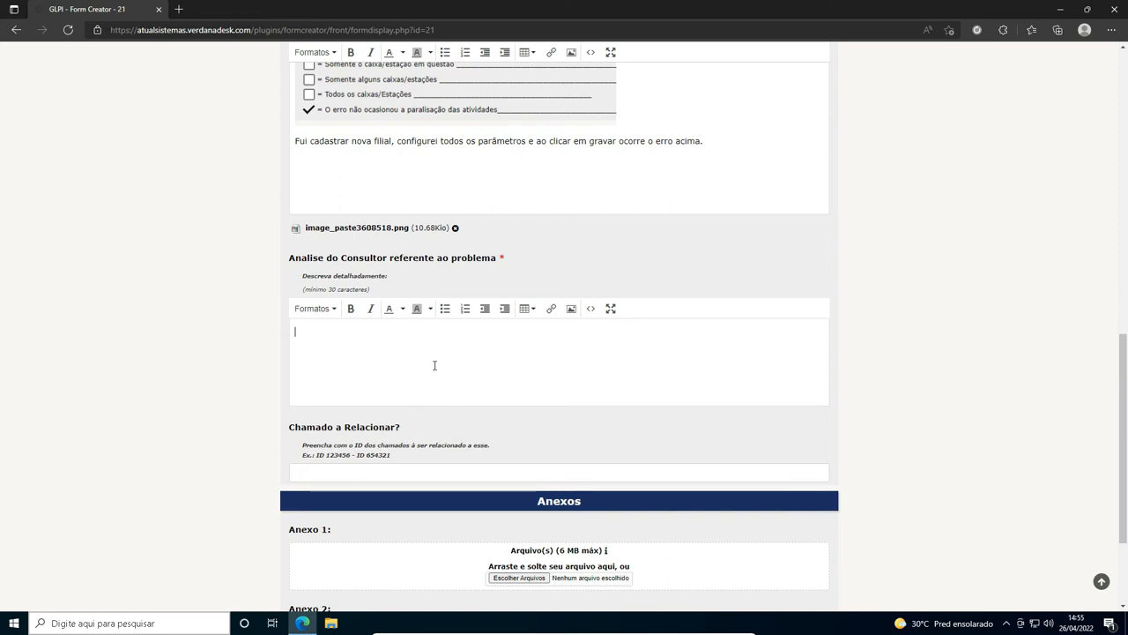
scroll(431, 366, up, 2)
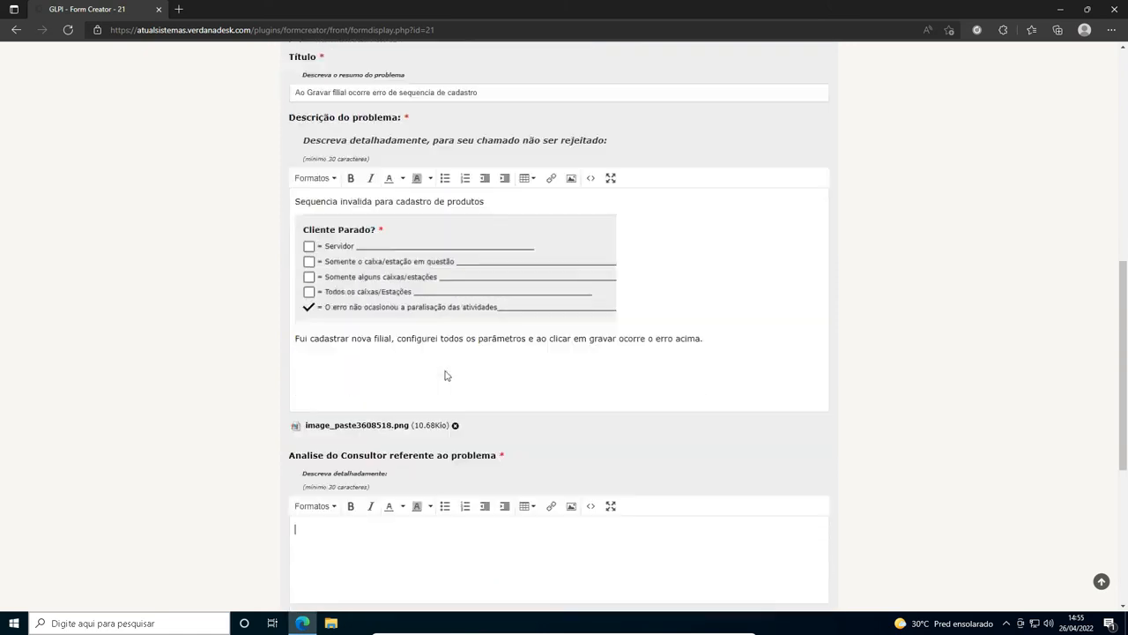
scroll(444, 357, down, 2)
text(Ch)
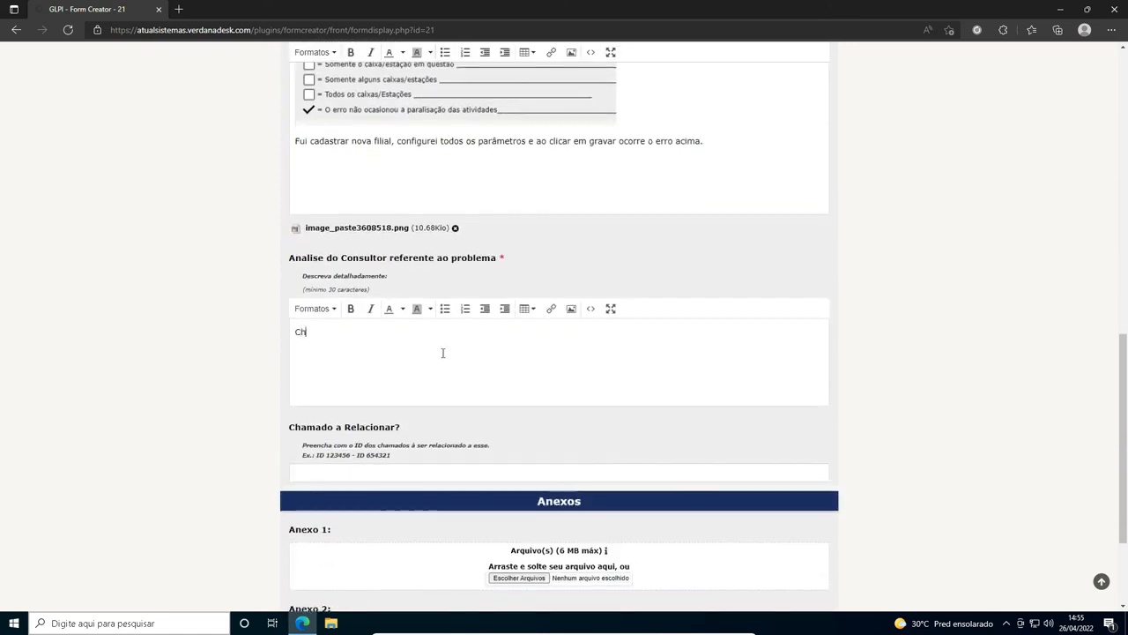
scroll(149, 471, up, 5)
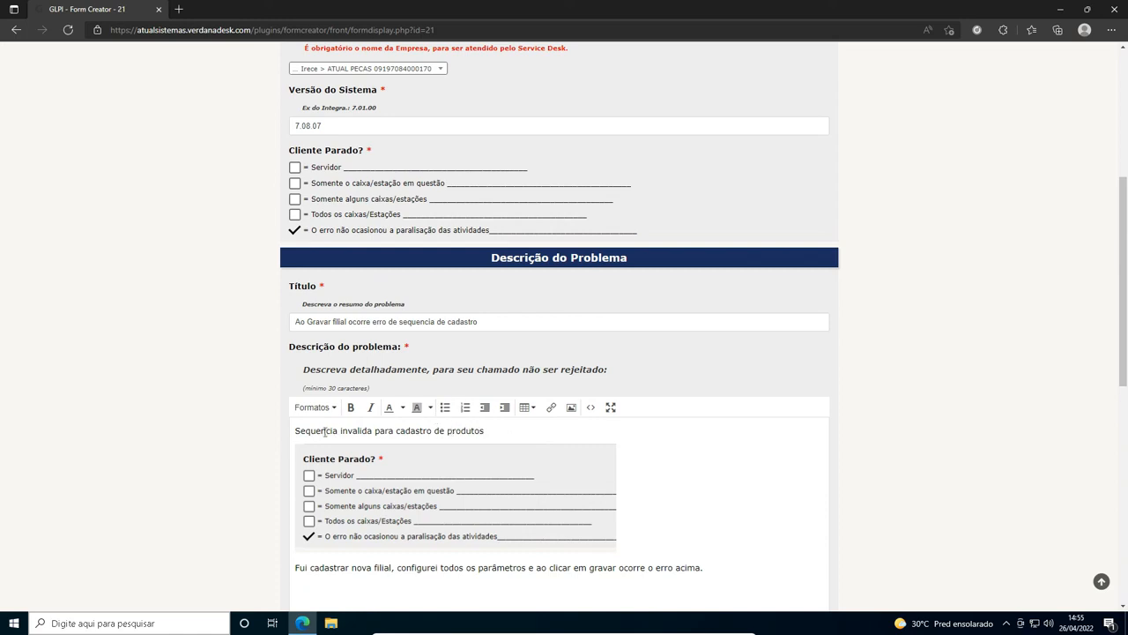
scroll(476, 423, down, 4)
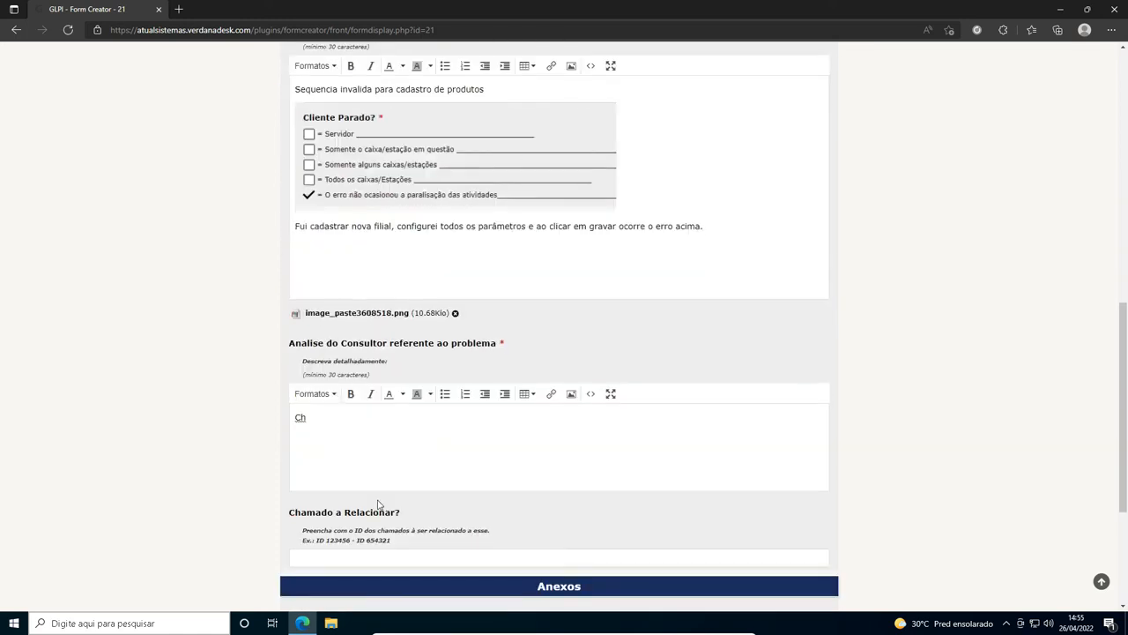
text(equei a )
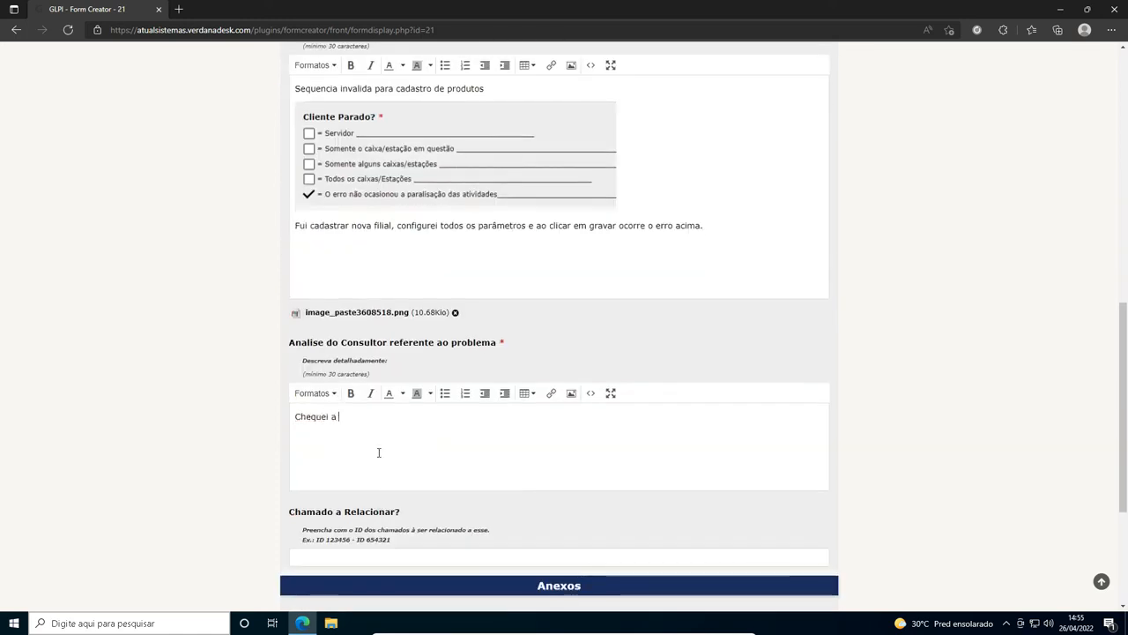
text(sequa)
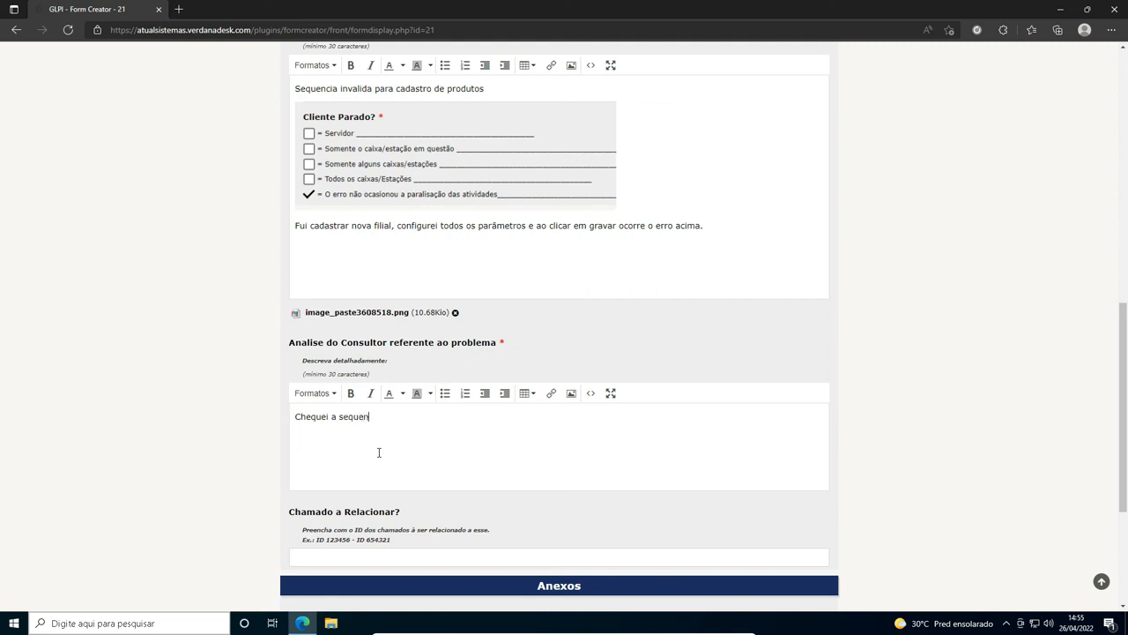
text(ncia de cadastro de produto e rea)
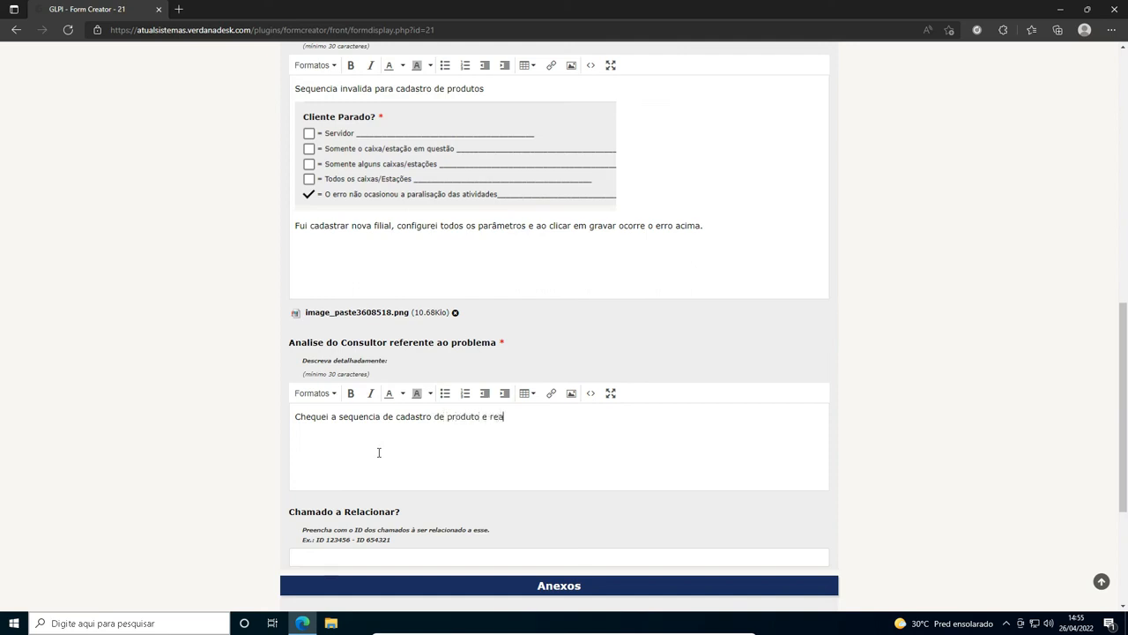
text(lmente está errada, ainda não sei)
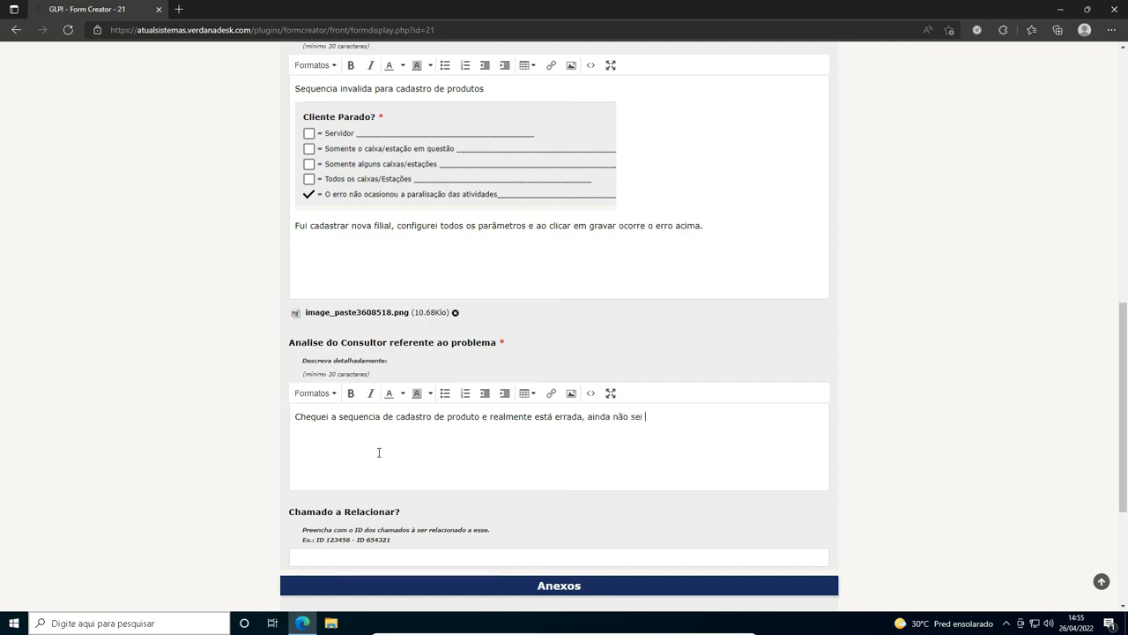
text( resolver esse erro.)
Step: Go over the consultant's analysis sentence and compare it with the rest of the completed form
drag(296, 419, 756, 430)
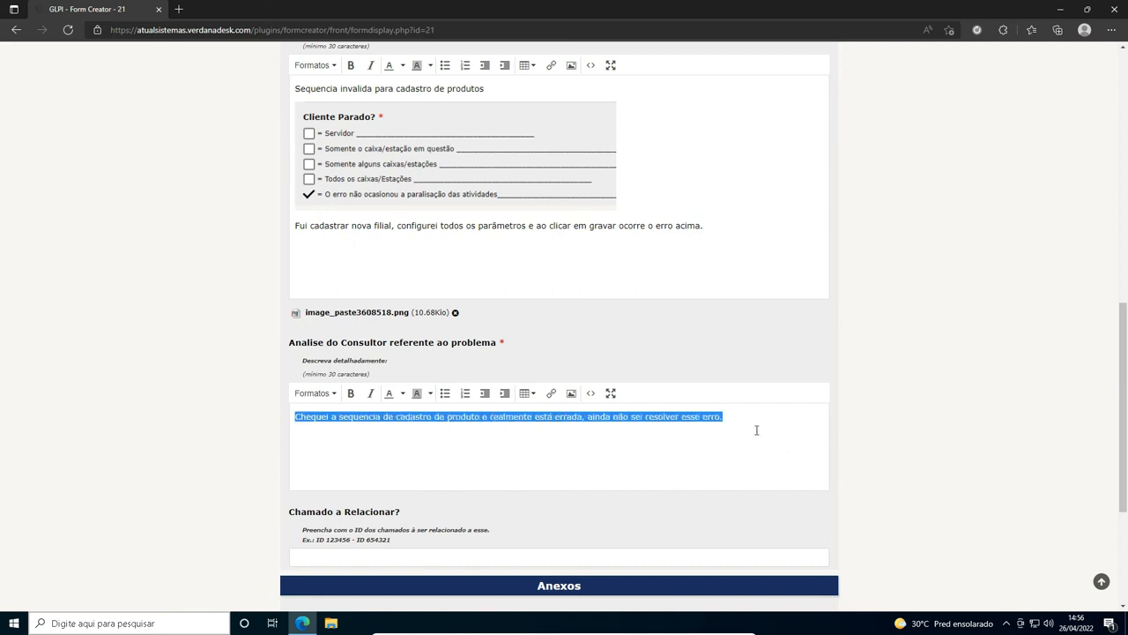
click(715, 419)
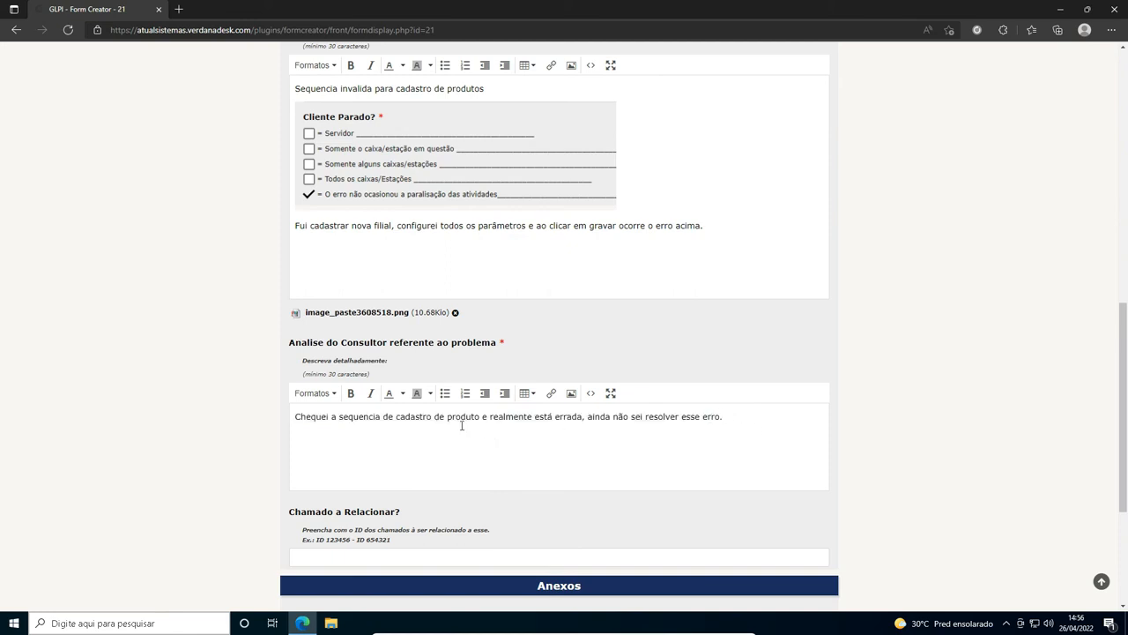
drag(648, 507, 738, 528)
click(681, 484)
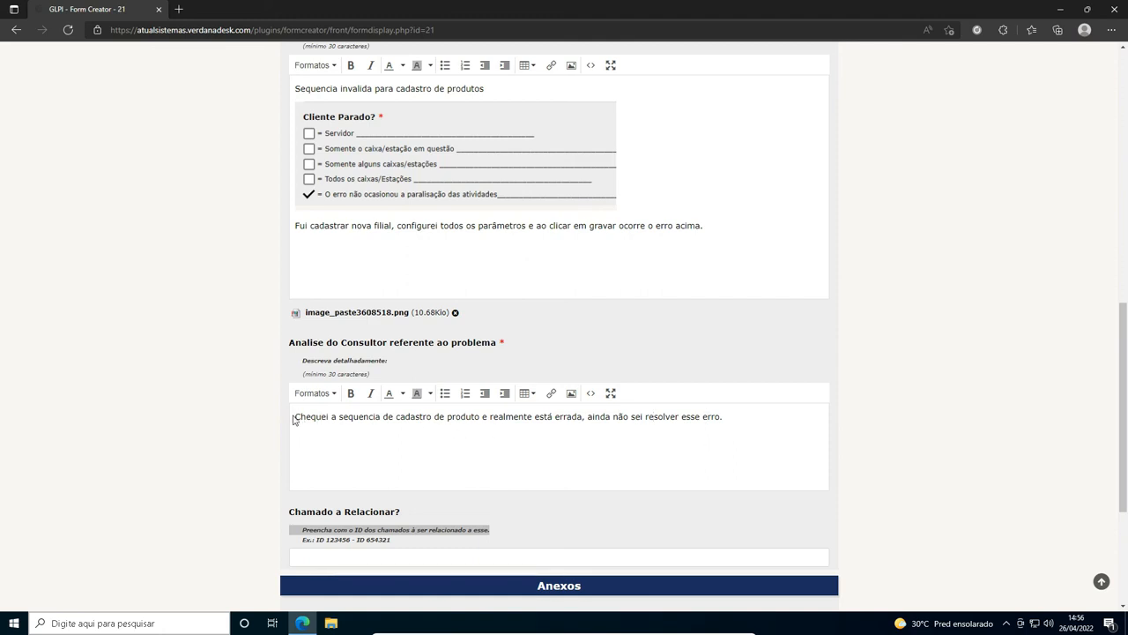
drag(304, 417, 773, 438)
click(634, 429)
click(401, 452)
scroll(592, 220, up, 2)
scroll(605, 436, down, 2)
scroll(325, 473, up, 5)
scroll(349, 440, down, 8)
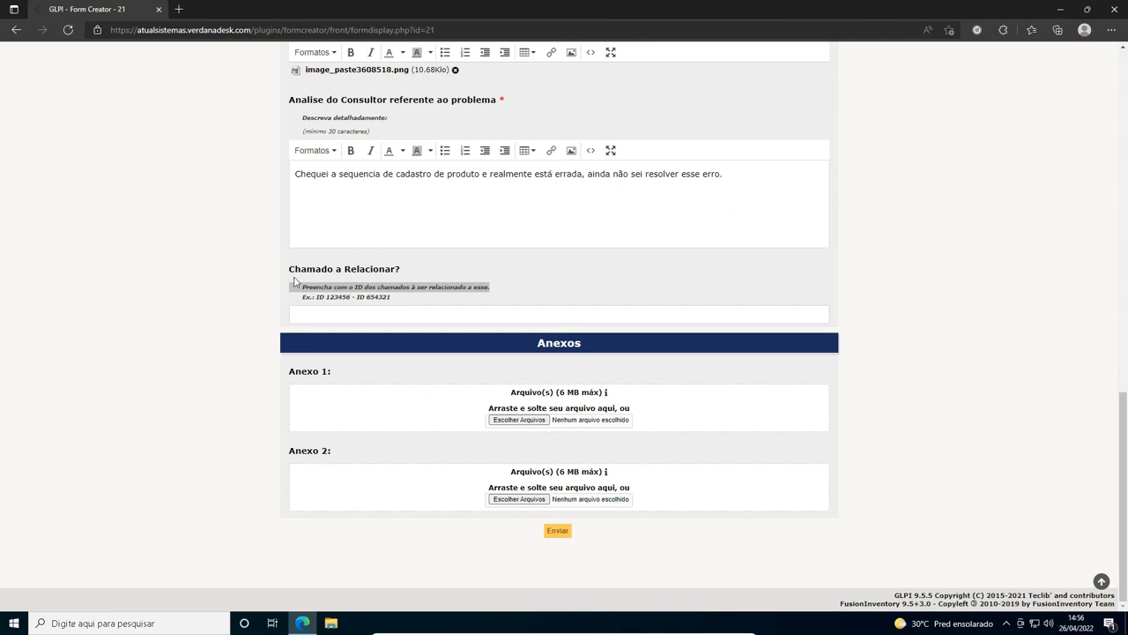
Step: Examine the Chamado a Relacionar? field in relation to the problem description and the consultant's analysis
click(293, 273)
drag(290, 270, 425, 268)
click(420, 269)
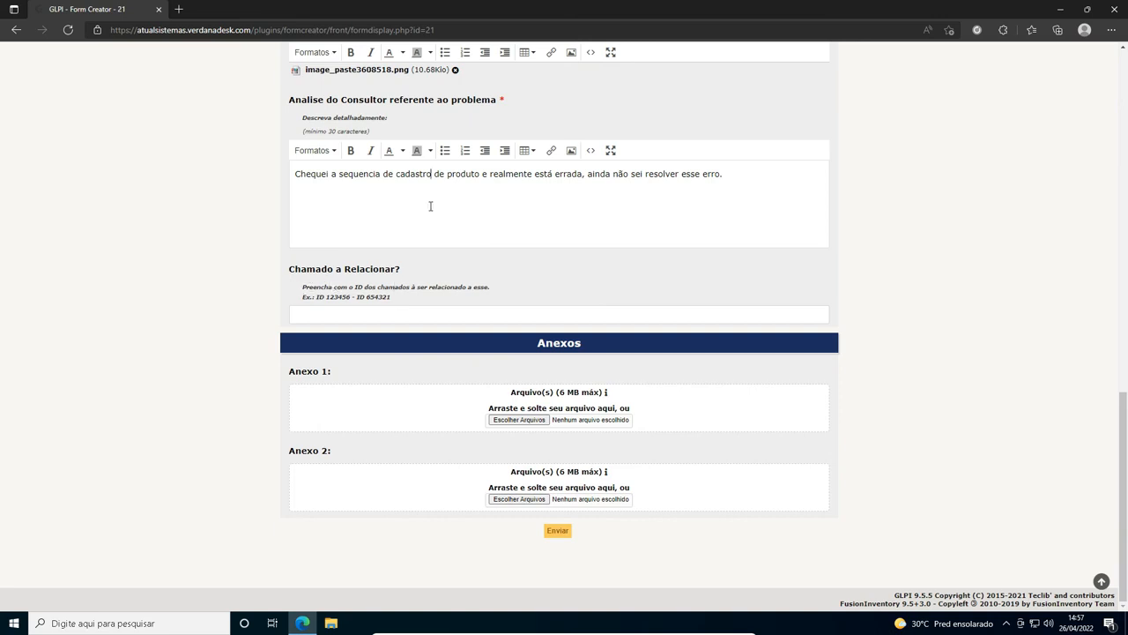
scroll(700, 199, up, 3)
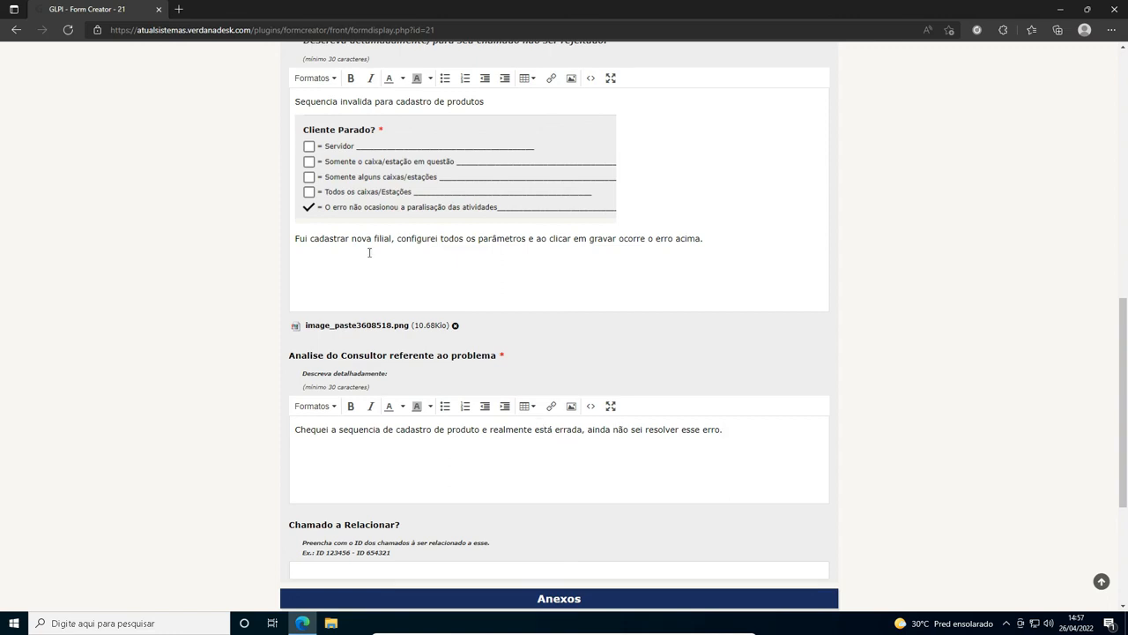
scroll(423, 454, down, 2)
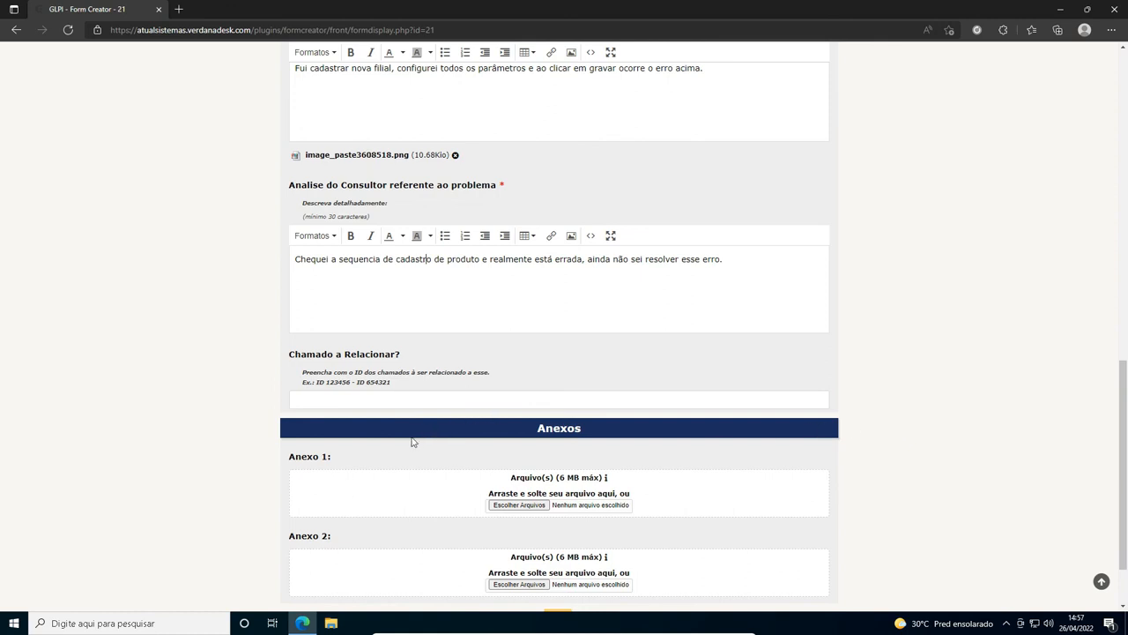
scroll(484, 139, up, 4)
scroll(556, 288, down, 4)
Step: Enter 12345 as the related ticket ID in Chamado a Relacionar?
click(338, 398)
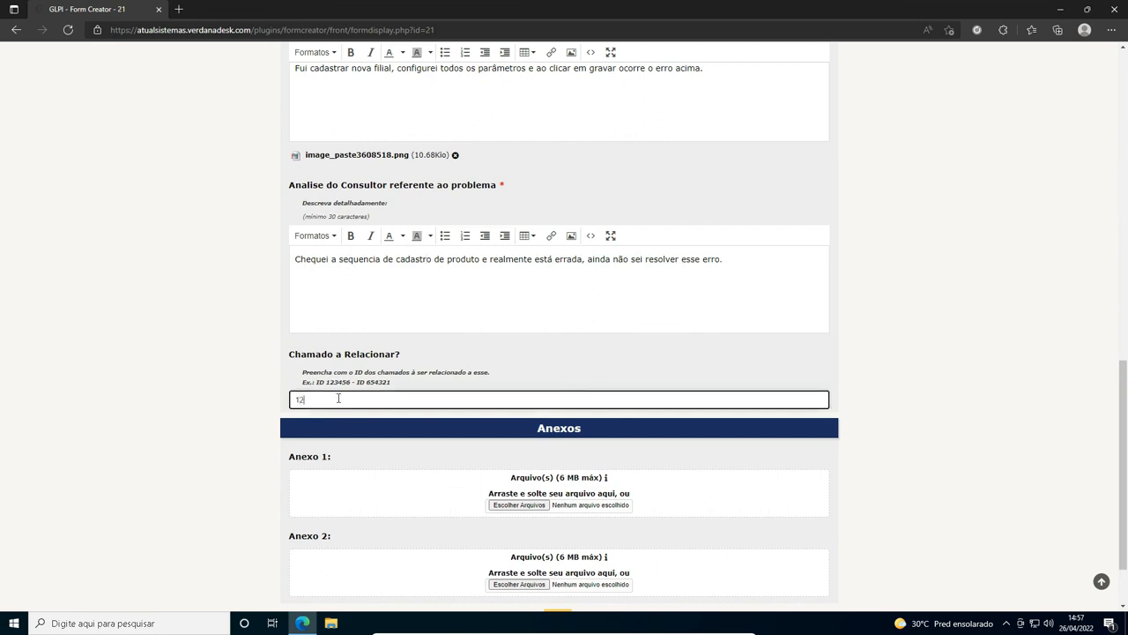
scroll(371, 396, down, 1)
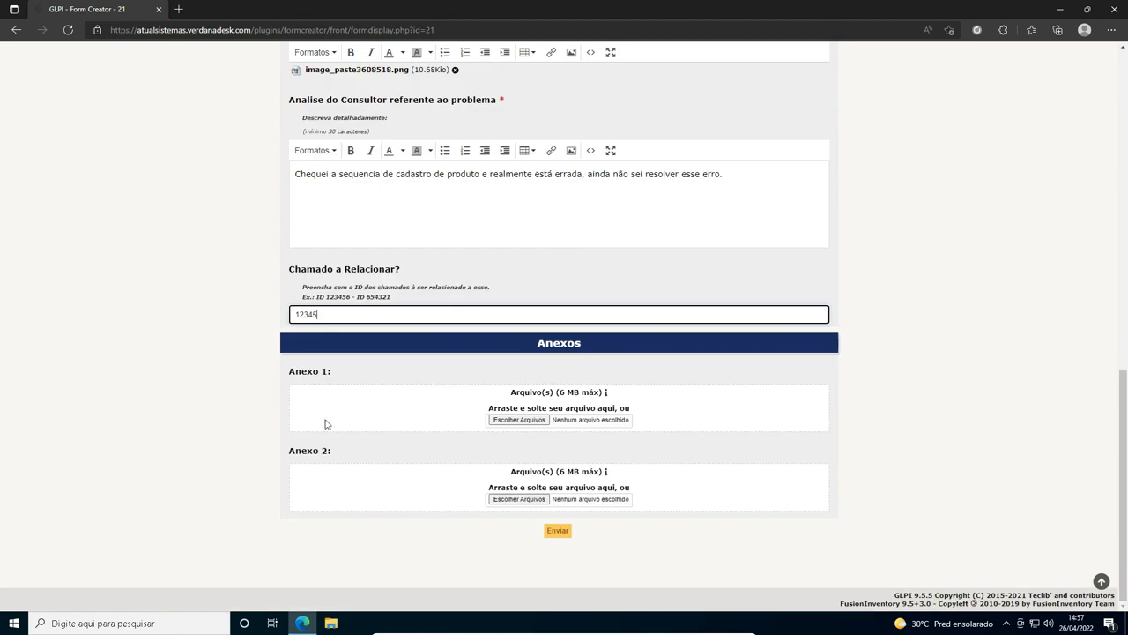
scroll(340, 326, up, 1)
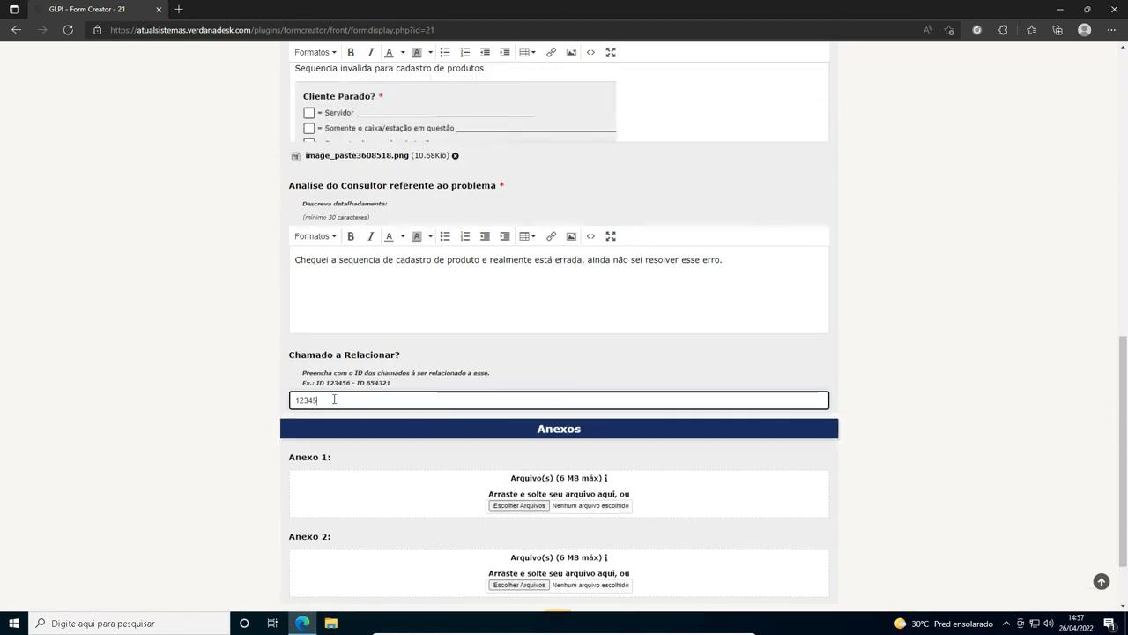
Step: Review the Chamado a Relacionar? hint and entered ID against the rest of the completed form
drag(401, 384, 309, 380)
click(313, 371)
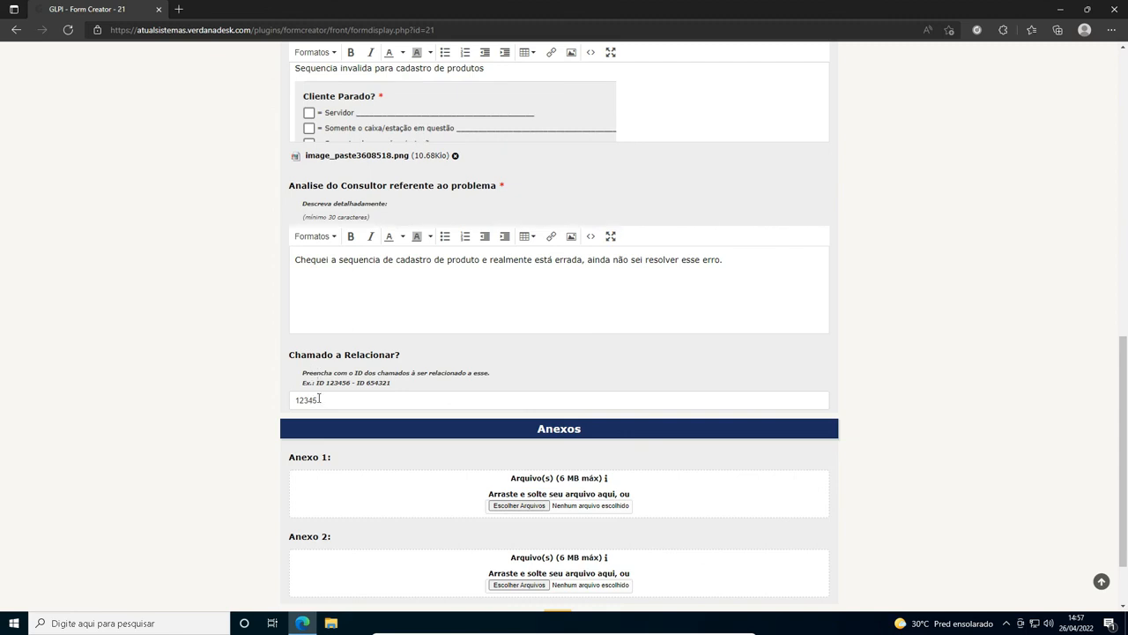
drag(324, 400, 286, 401)
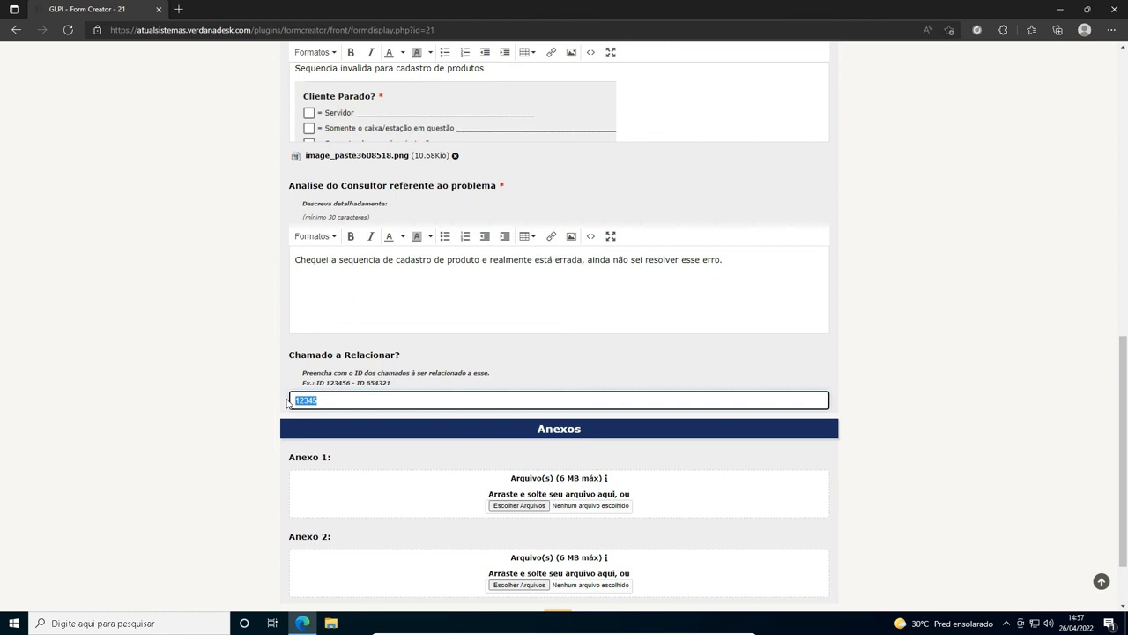
scroll(590, 324, up, 4)
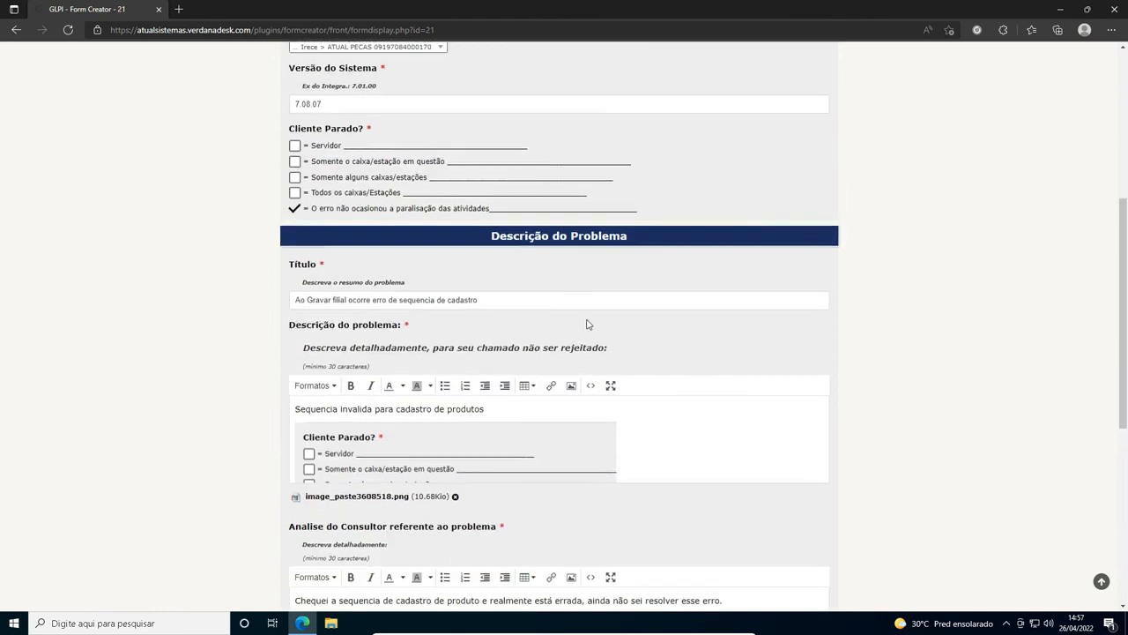
scroll(496, 293, down, 5)
click(367, 310)
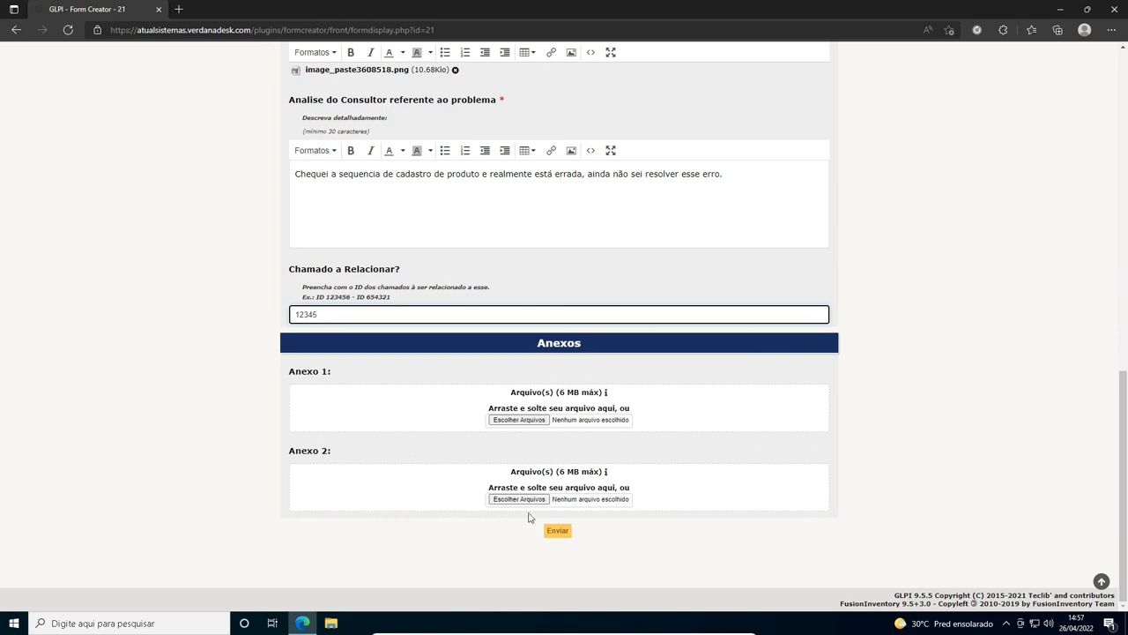
drag(339, 312, 275, 315)
scroll(415, 299, up, 5)
scroll(389, 358, up, 4)
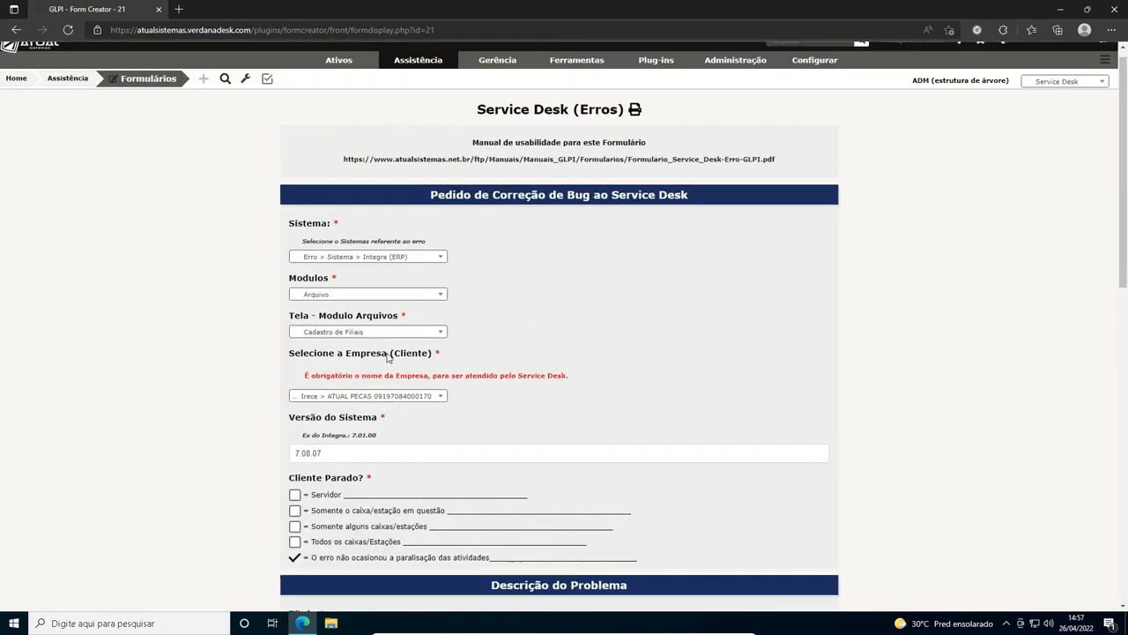
scroll(385, 362, down, 9)
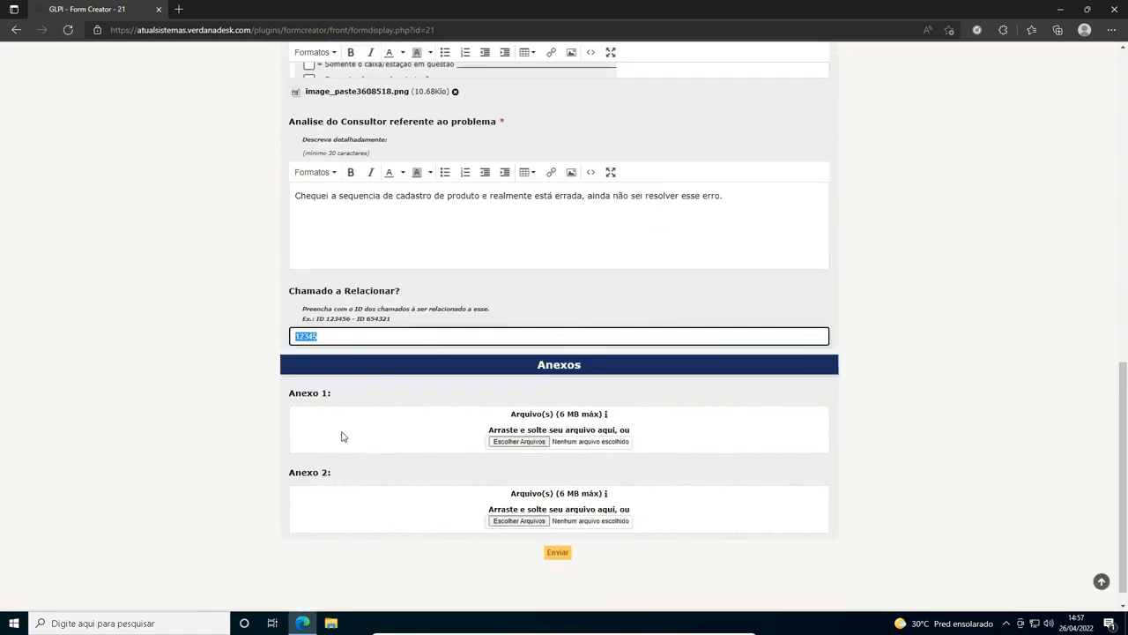
Step: Check the Anexo 1 file size limit and the consultant's analysis, and submit the Service Desk (Erros) form
drag(560, 413, 623, 424)
click(422, 211)
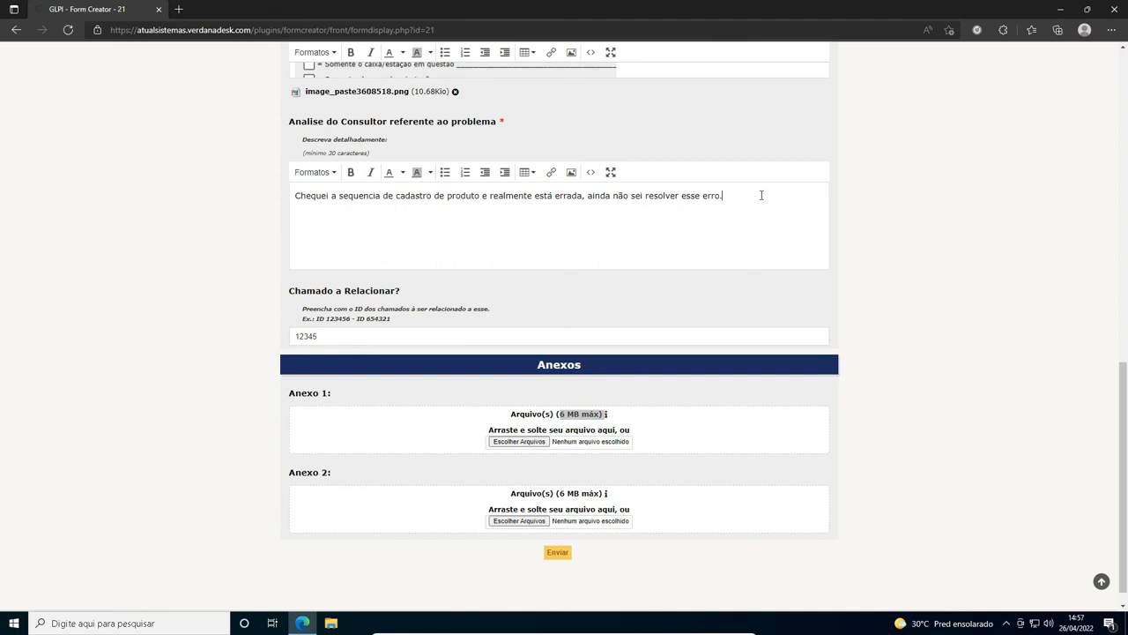
click(527, 229)
click(747, 210)
click(557, 551)
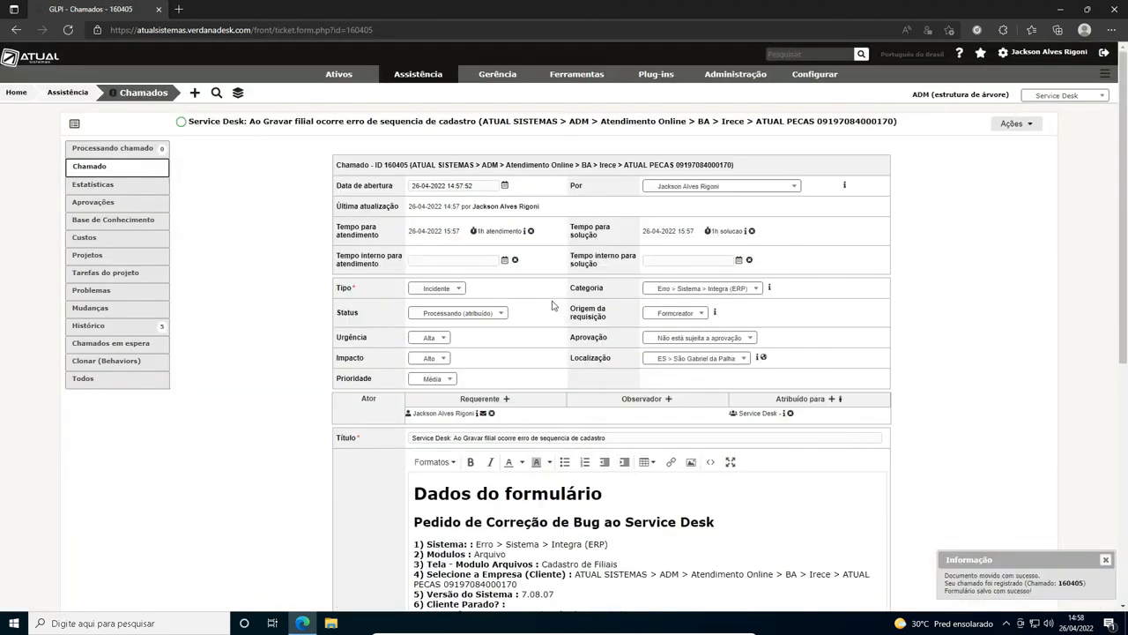
Step: Review the newly registered ticket's fields and form data, and open its Processando chamado view
scroll(543, 436, down, 9)
scroll(594, 440, up, 6)
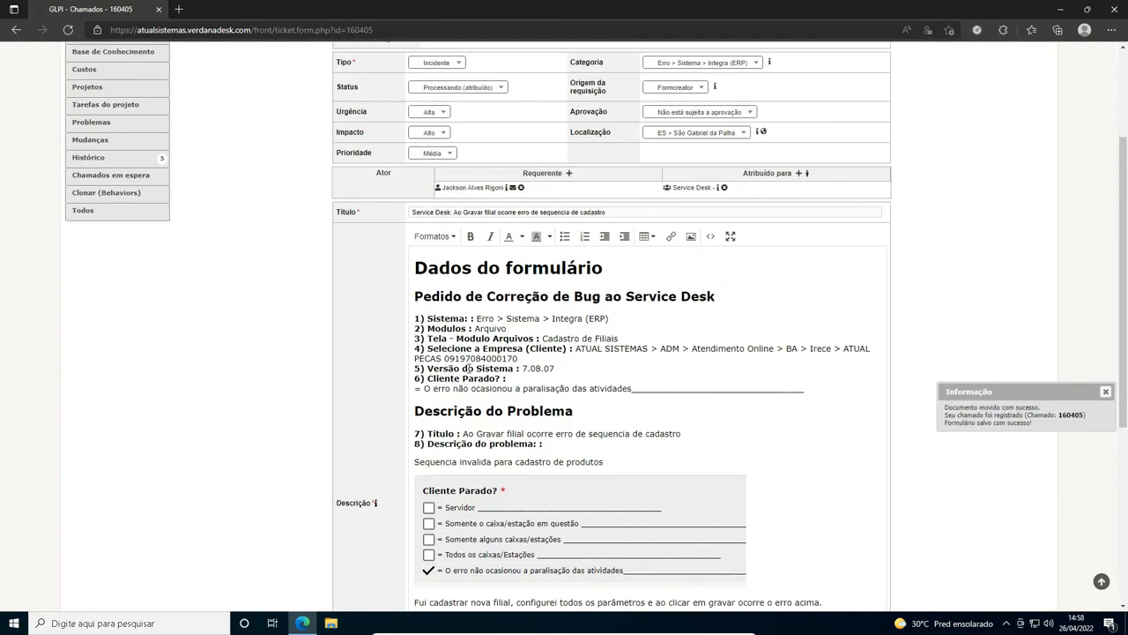
scroll(109, 104, up, 3)
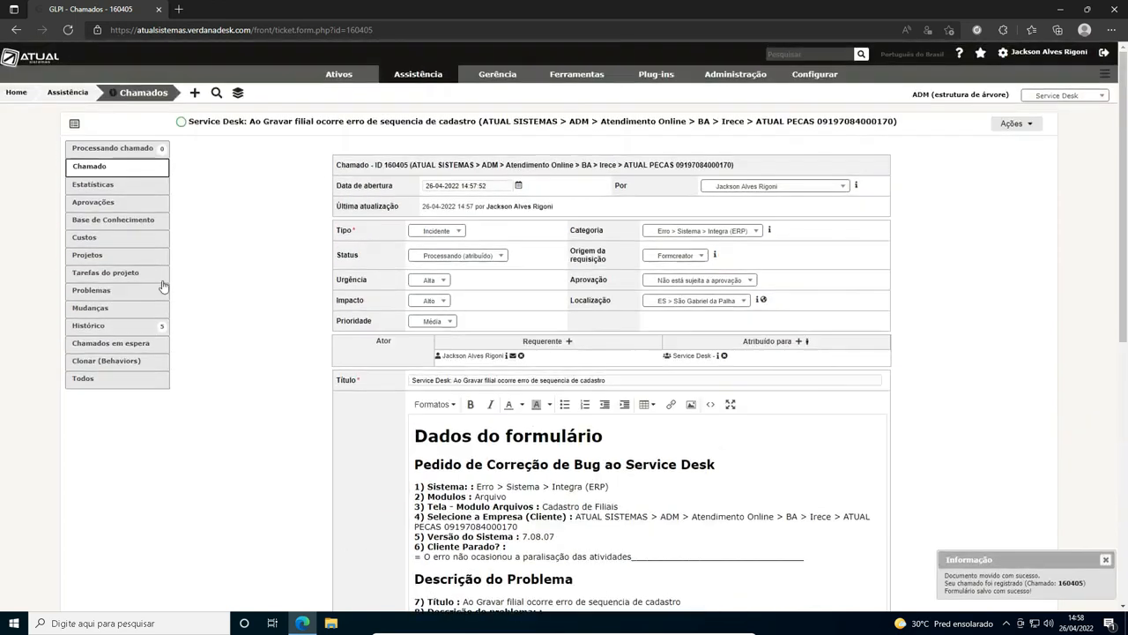
click(124, 148)
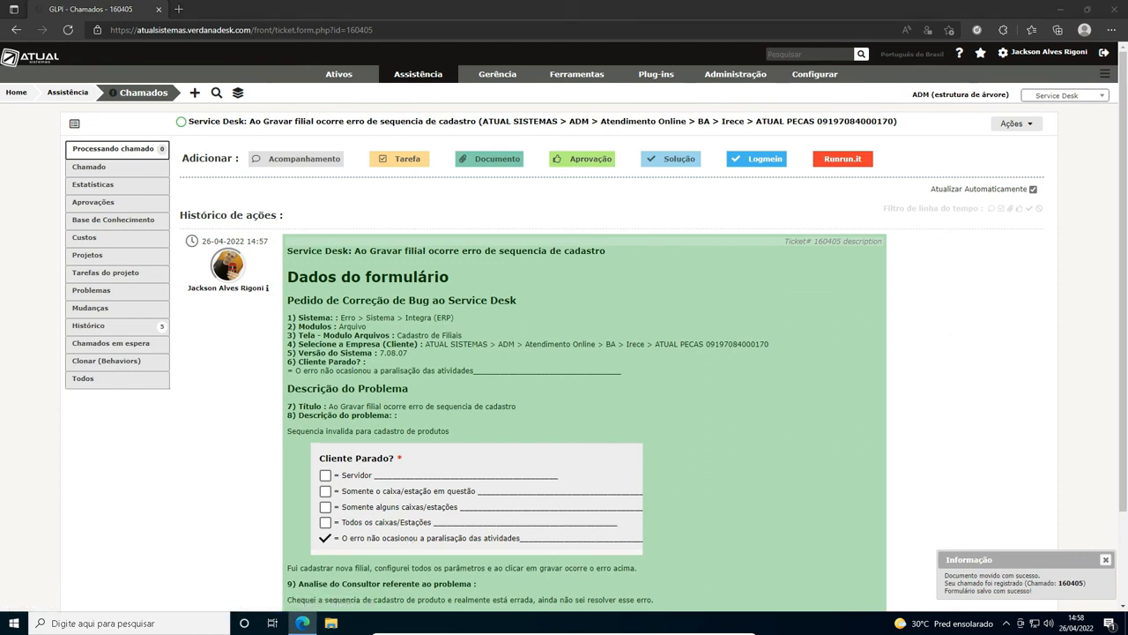
Step: Bring up the list of today's Service Desk tickets and examine its search filters and listed tickets
drag(1127, 370, 509, 12)
scroll(397, 264, down, 2)
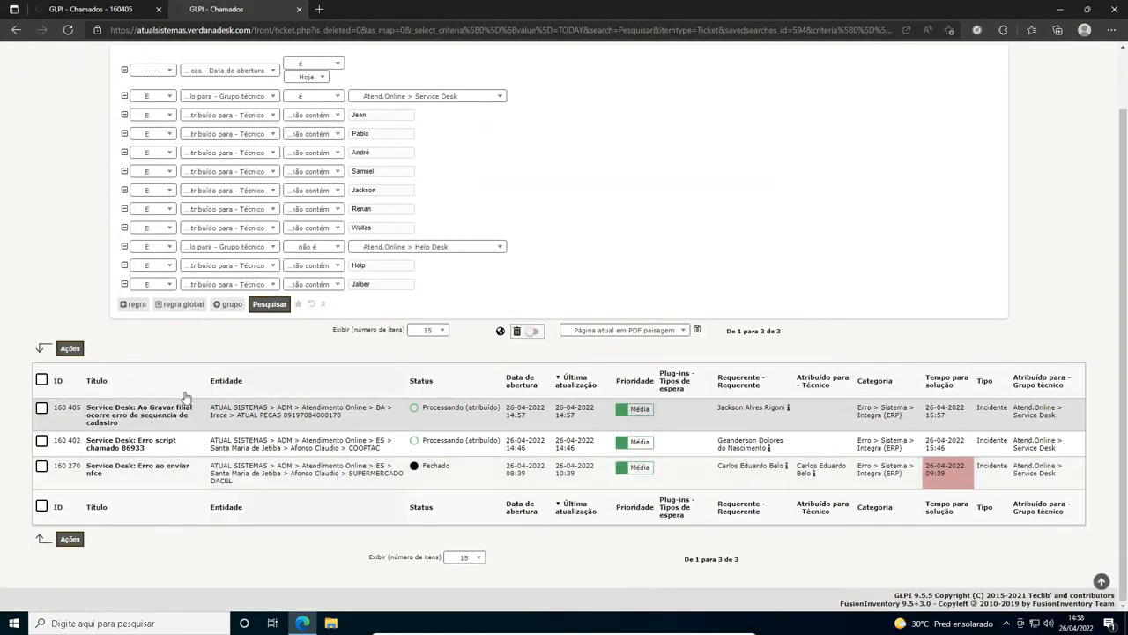
scroll(176, 203, up, 2)
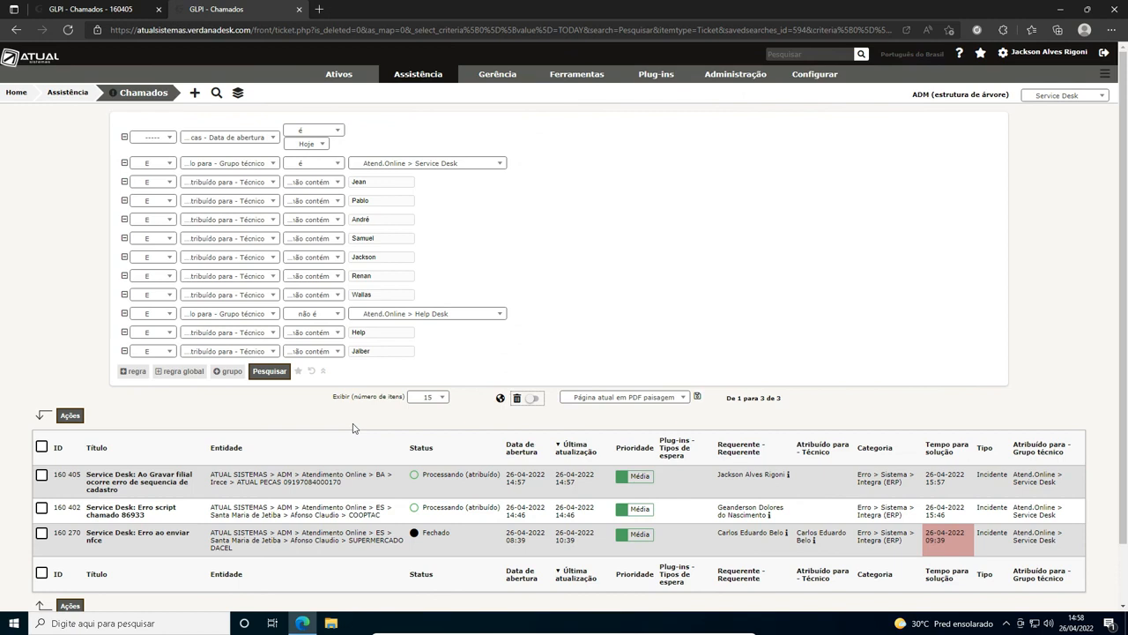
scroll(123, 247, down, 2)
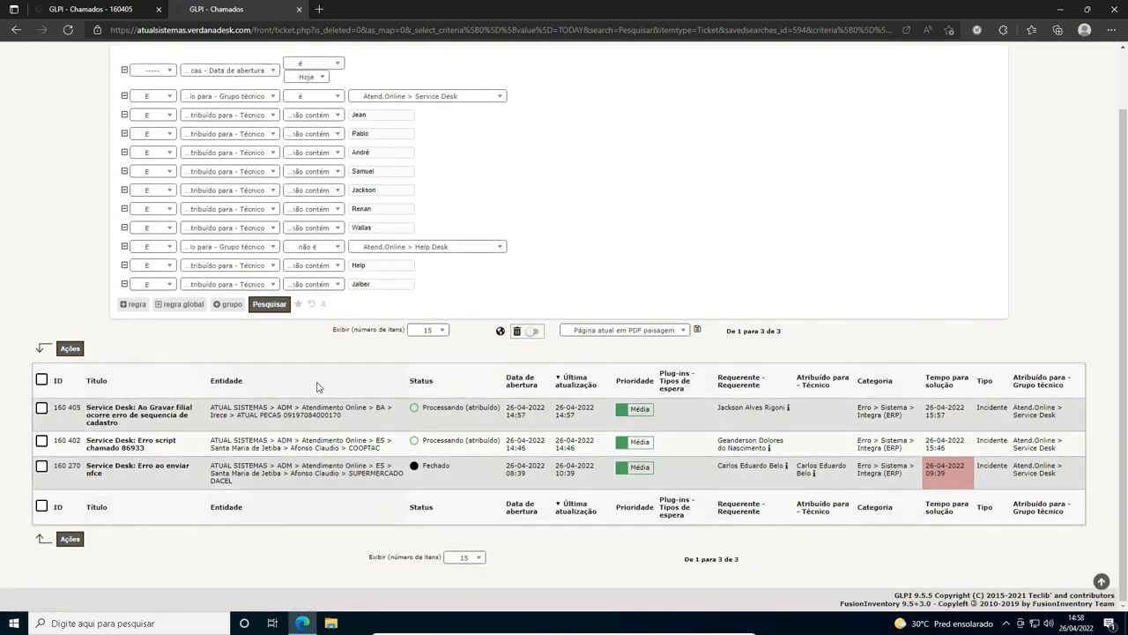
scroll(371, 250, up, 2)
scroll(312, 395, down, 2)
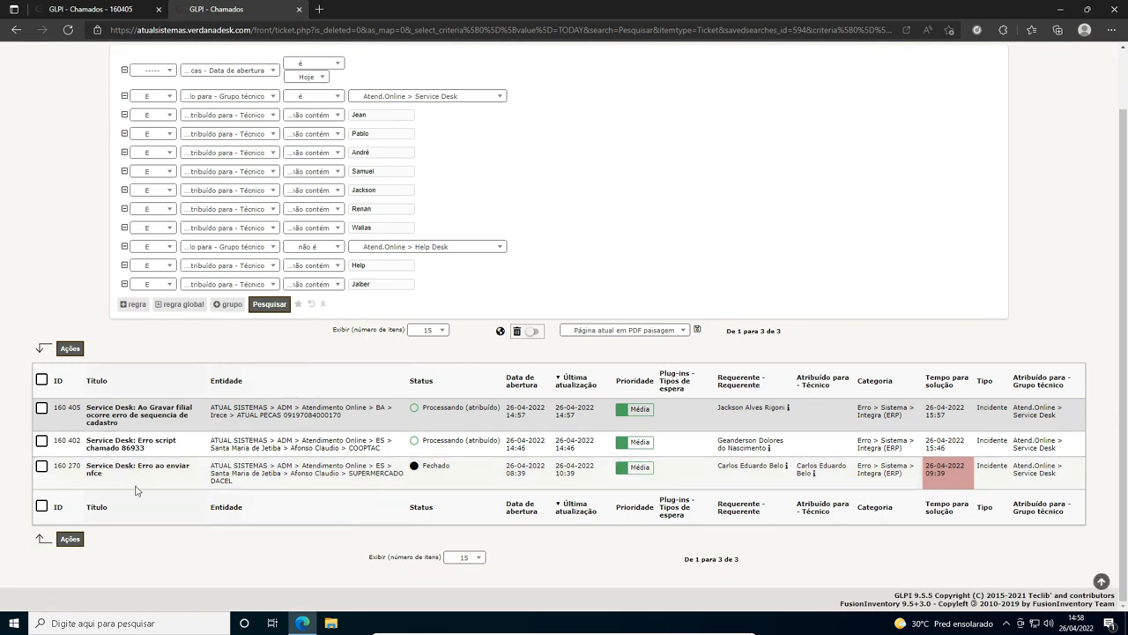
mouse_move(136, 472)
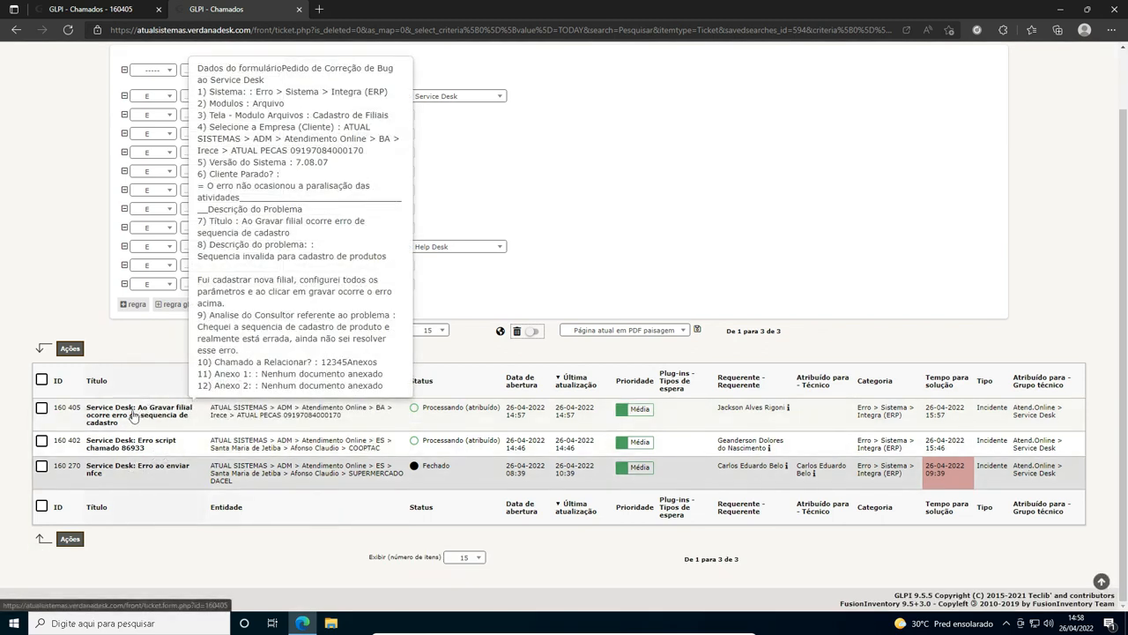
Step: Open the "Ao Gravar filial ocorre erro de sequencia de cadastro" ticket from the list and assign it to yourself
click(132, 414)
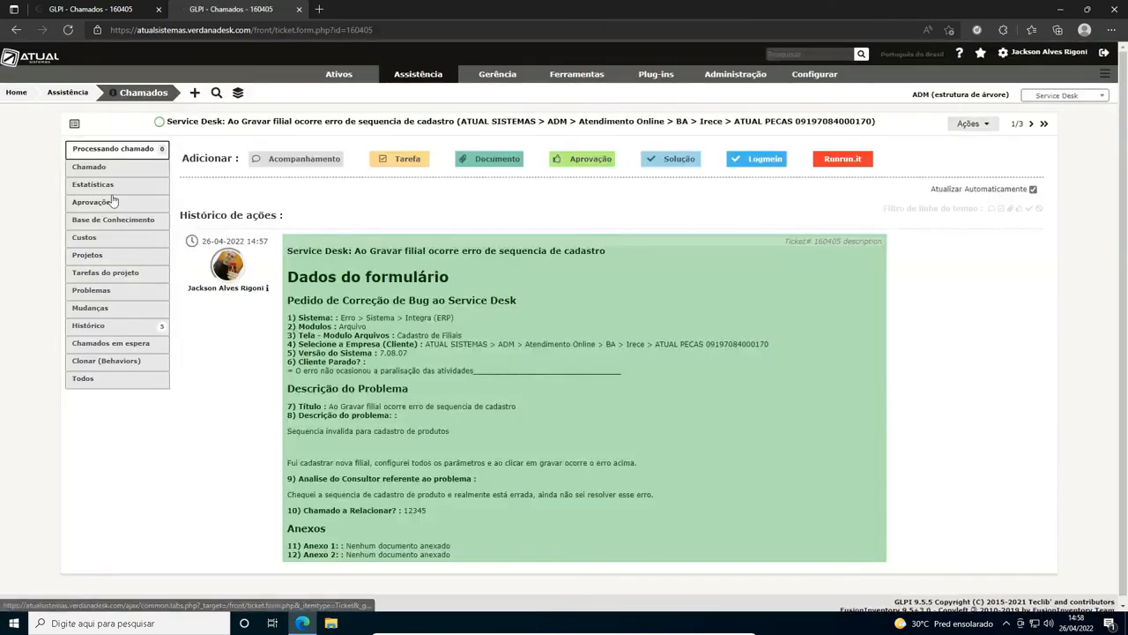
click(89, 166)
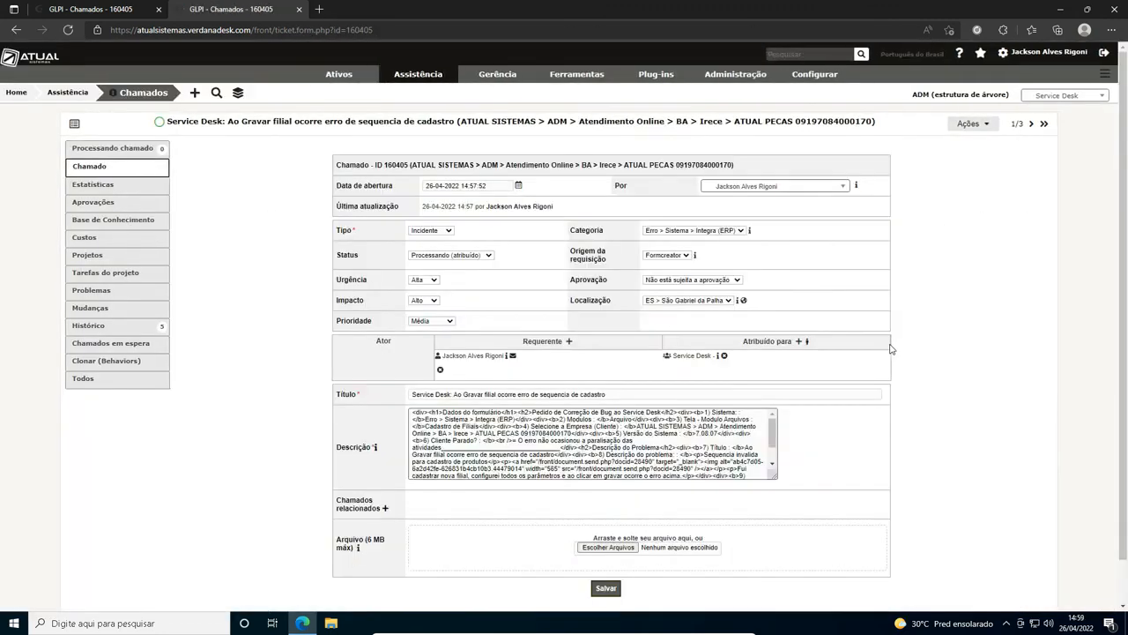
click(806, 343)
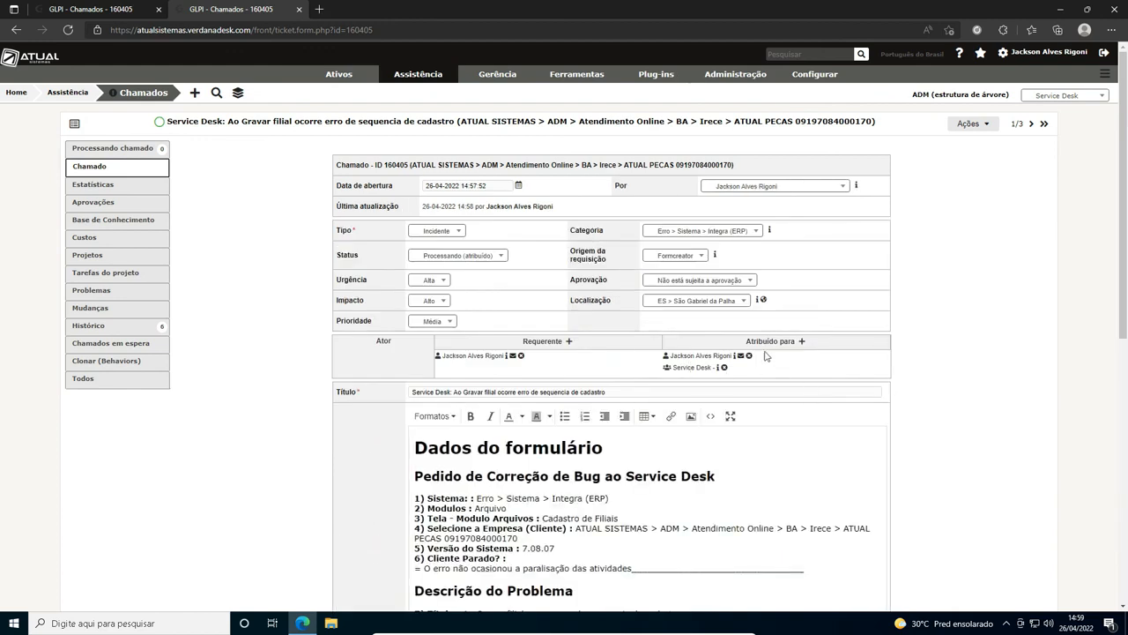
Step: Add an Acompanhamento reading "Teste" to the ticket from its Processando chamado view
click(133, 148)
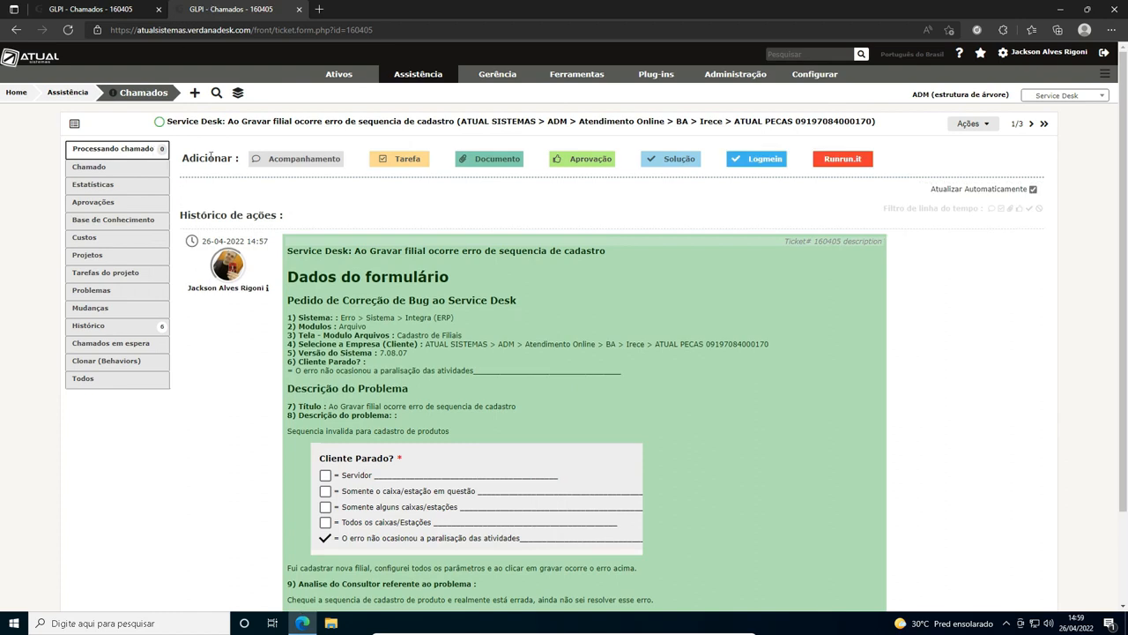
scroll(508, 432, down, 2)
scroll(509, 432, up, 2)
click(308, 164)
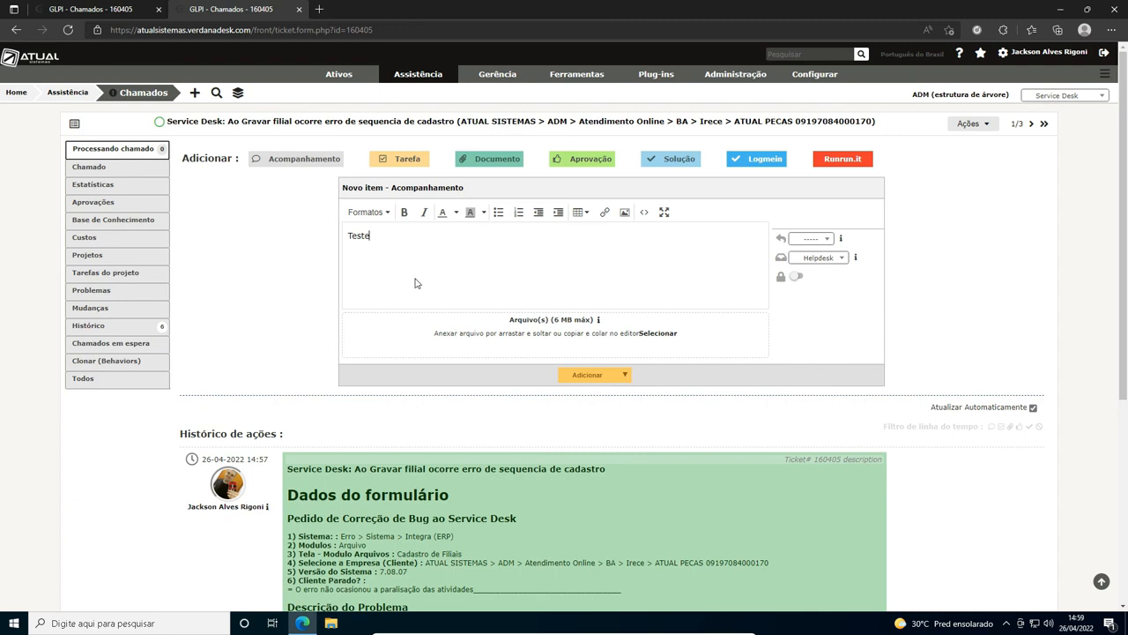
click(586, 375)
Step: Compare the Teste follow-up with the problem description, screenshot and consultant's analysis in the ticket's action history
scroll(580, 384, down, 4)
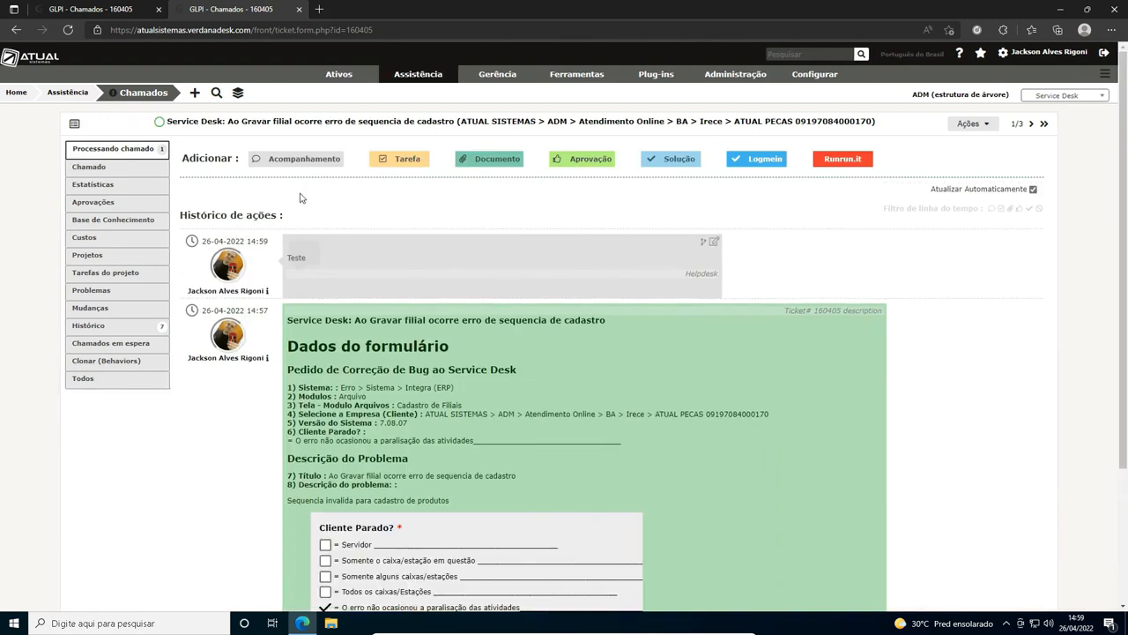
scroll(383, 309, down, 2)
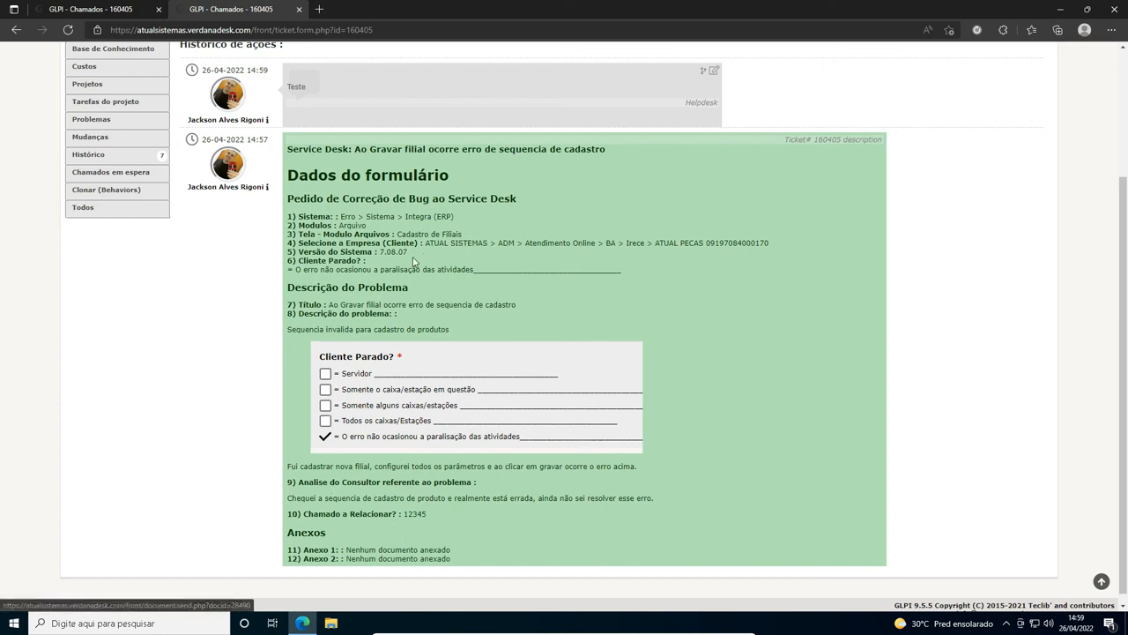
scroll(414, 262, up, 2)
drag(308, 262, 278, 263)
click(343, 275)
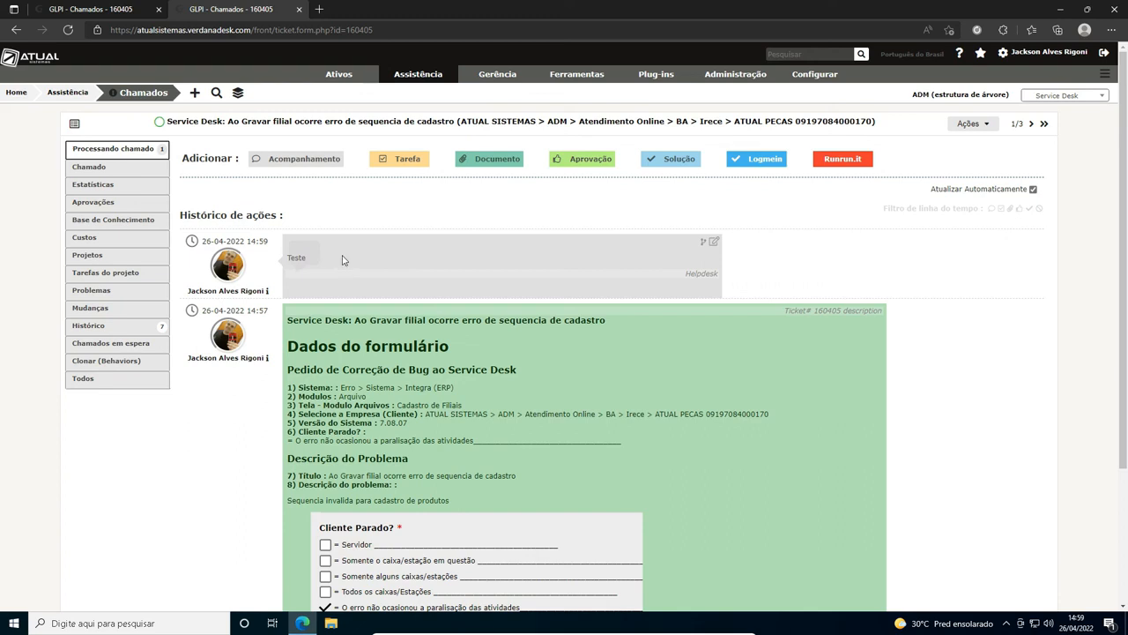
scroll(363, 299, down, 3)
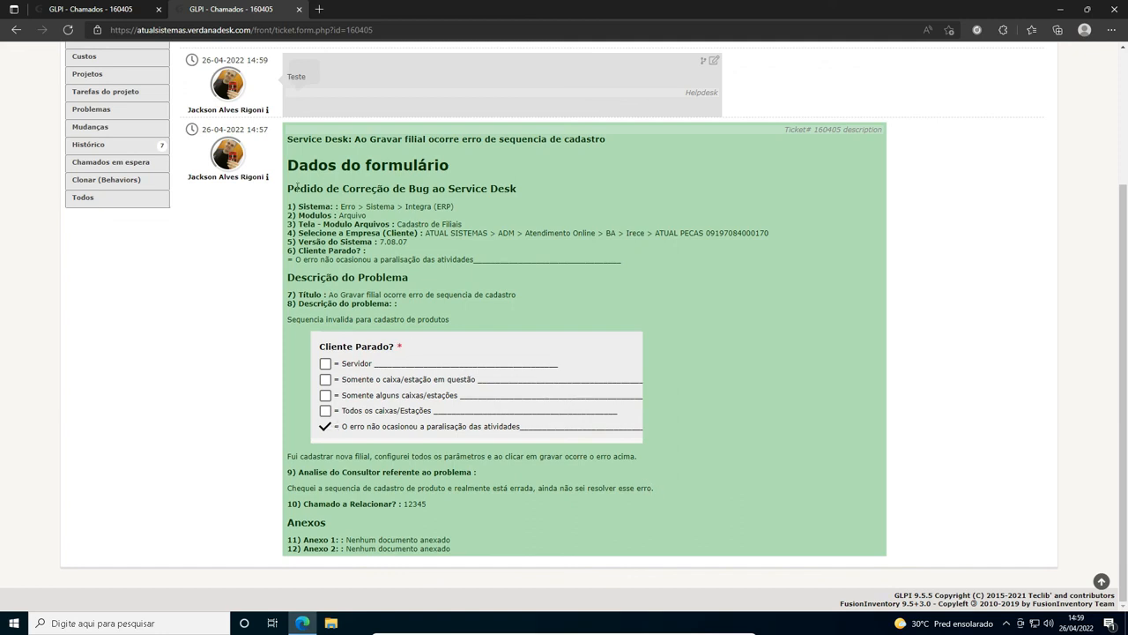
scroll(297, 187, up, 3)
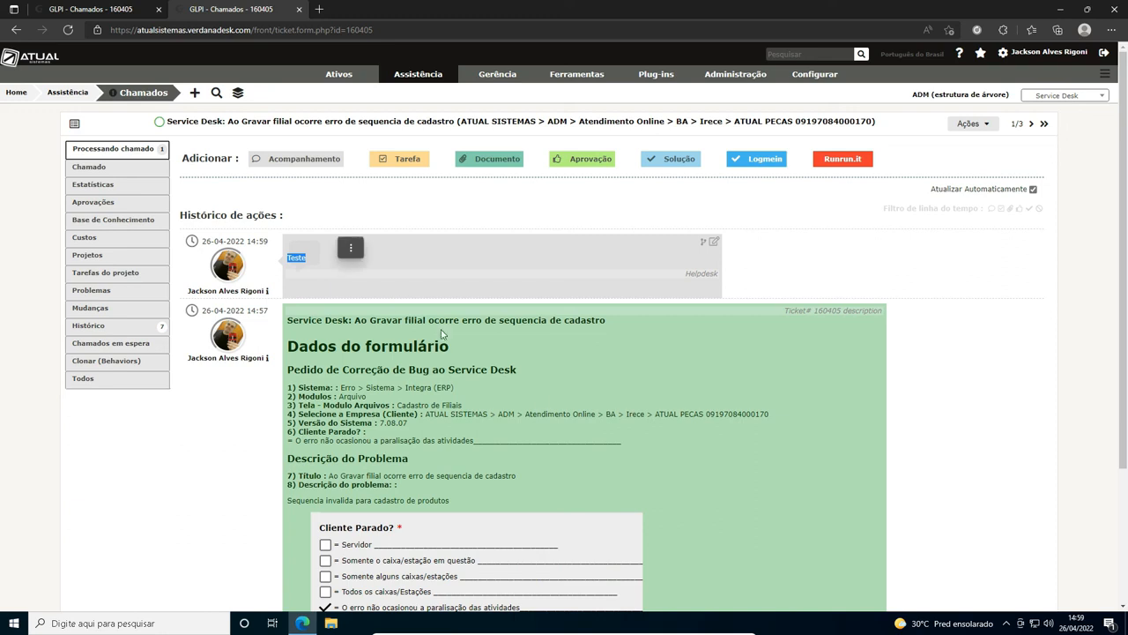
drag(454, 501, 287, 500)
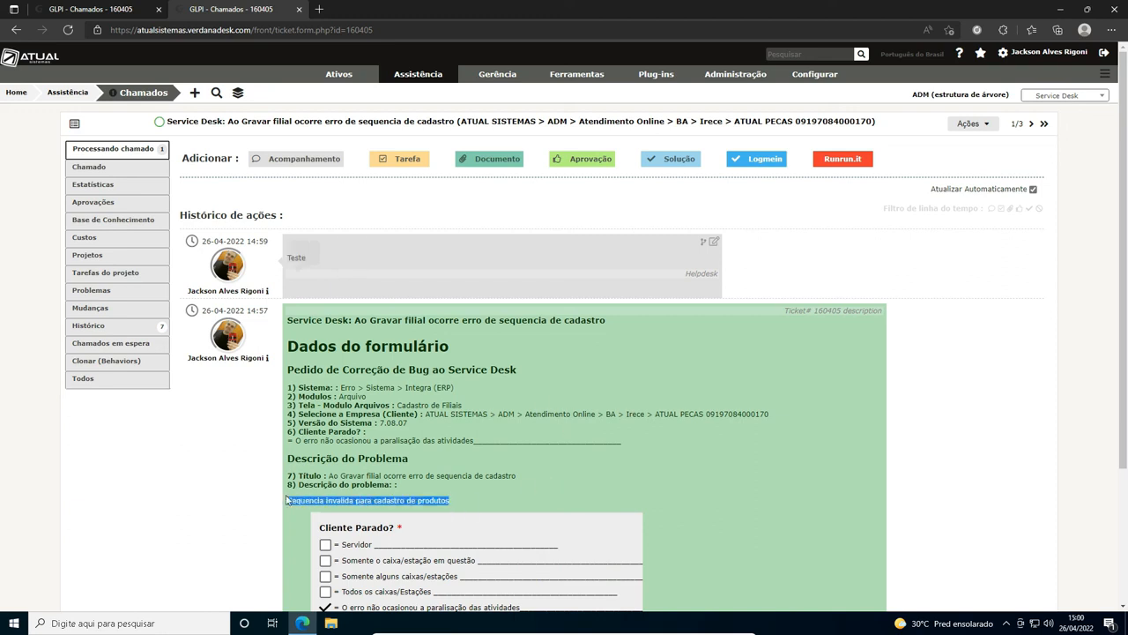
scroll(476, 434, down, 1)
scroll(476, 433, down, 1)
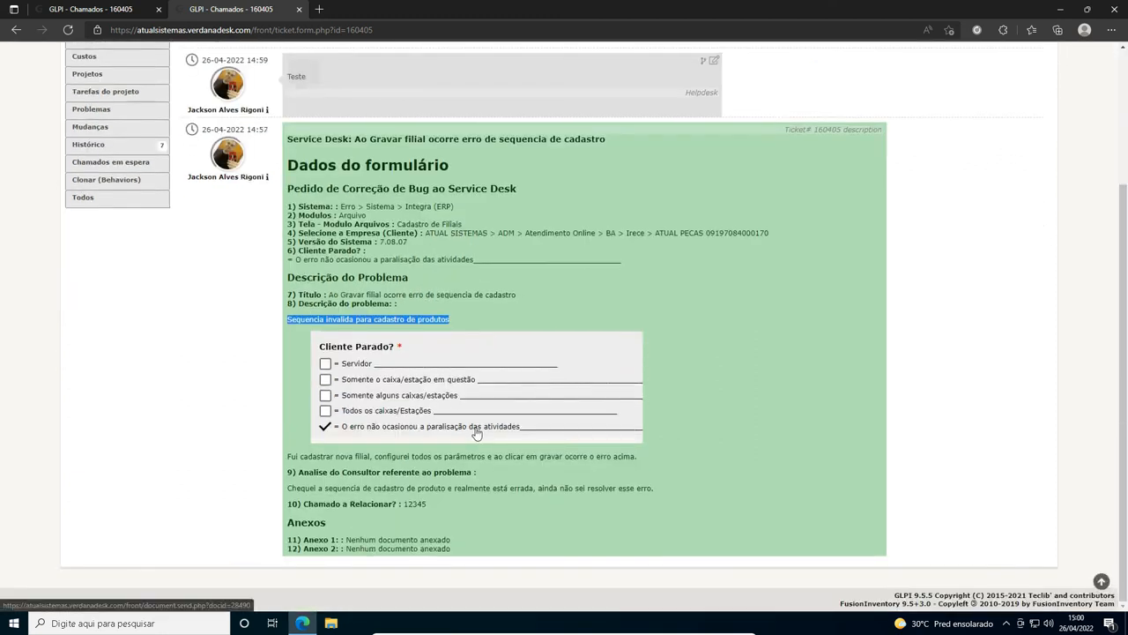
scroll(477, 433, up, 2)
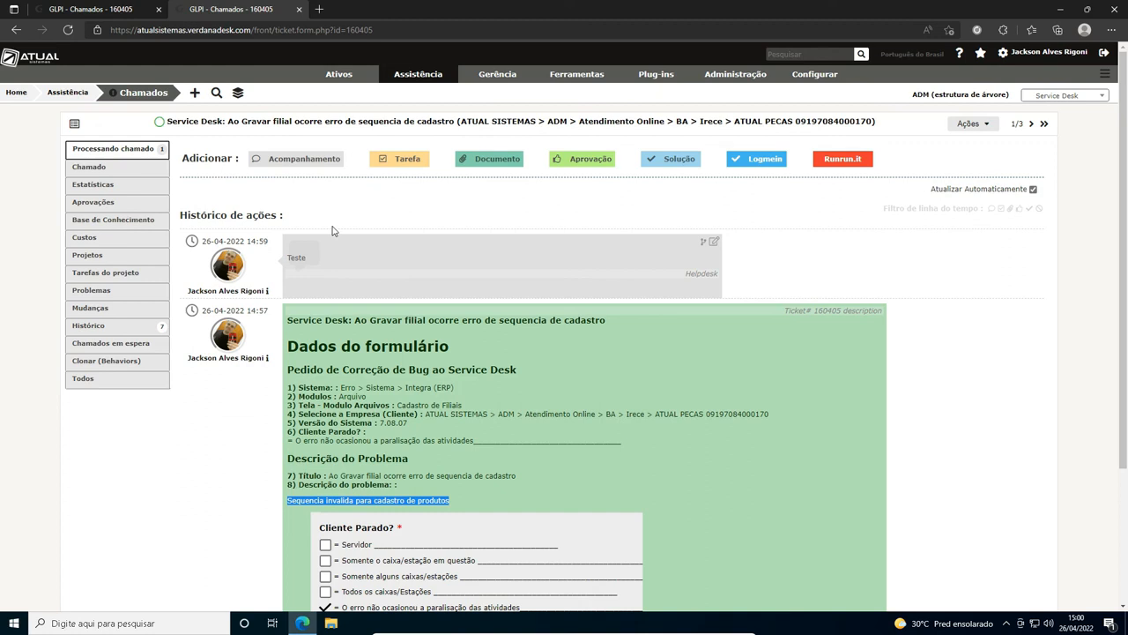
click(579, 423)
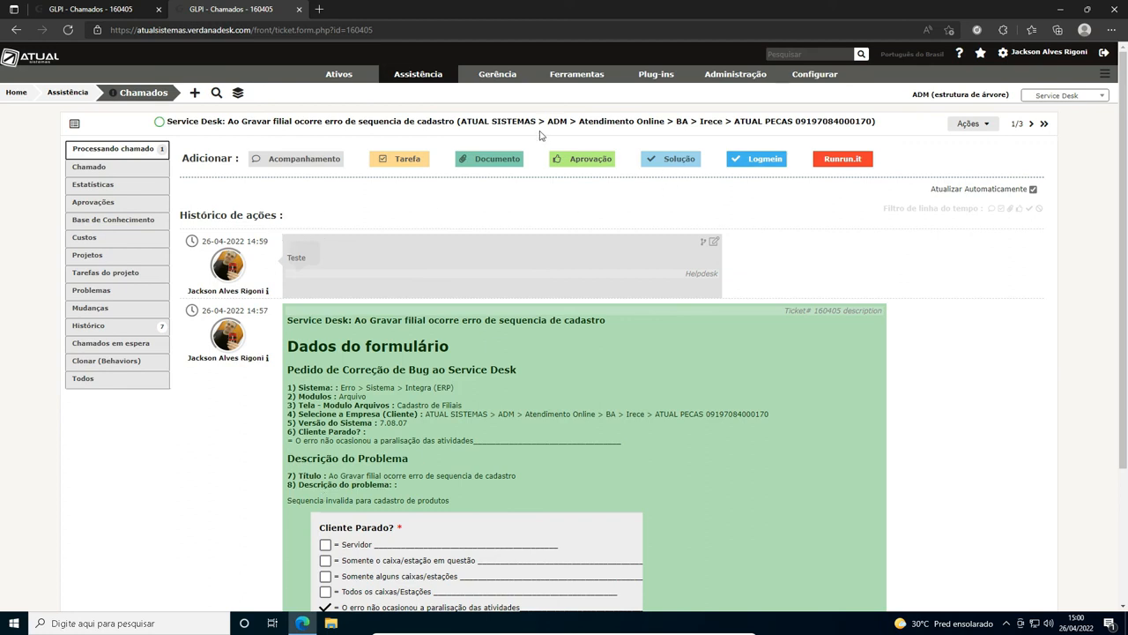
Step: Close the second ticket tab and review the problem description, embedded screenshot and analysis in the original ticket tab
click(298, 9)
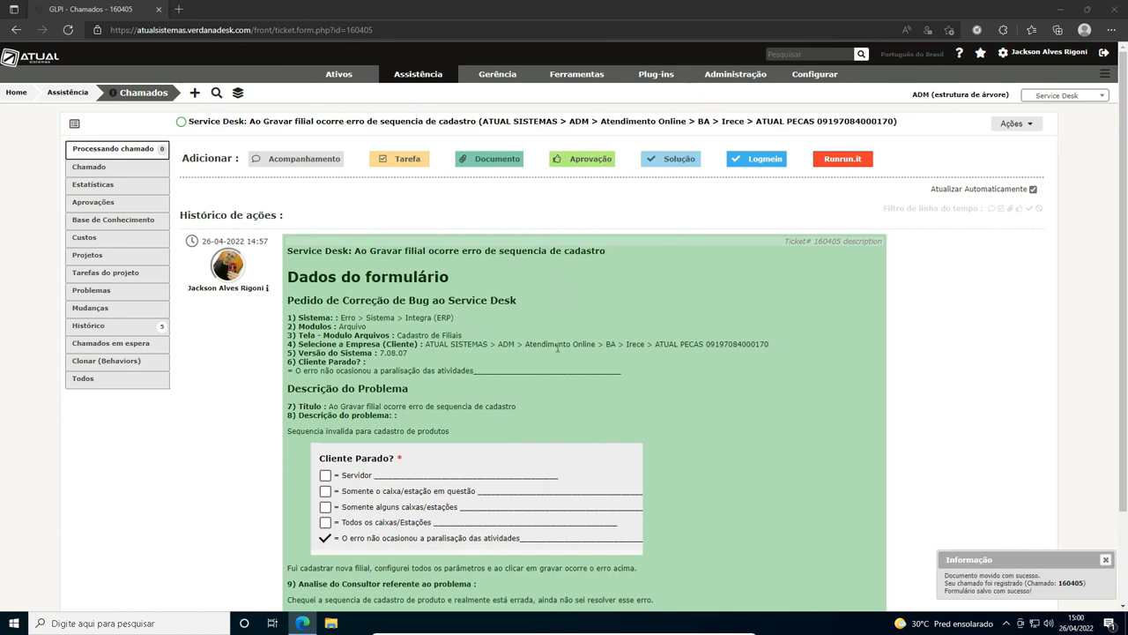
scroll(557, 304, down, 2)
drag(440, 518, 317, 471)
click(379, 451)
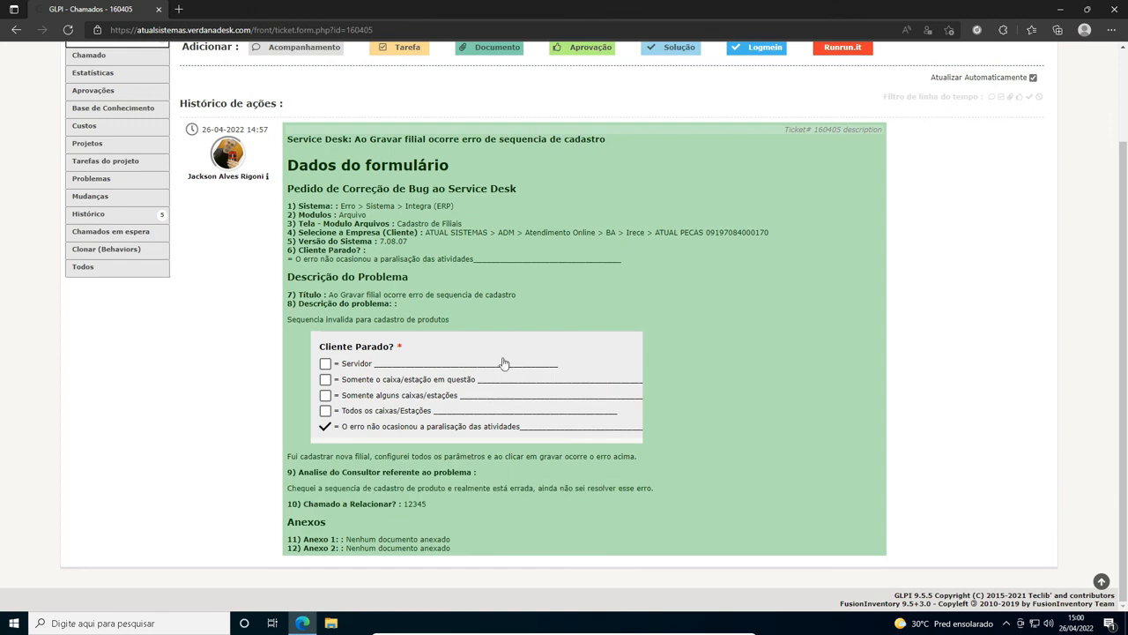
scroll(504, 364, up, 2)
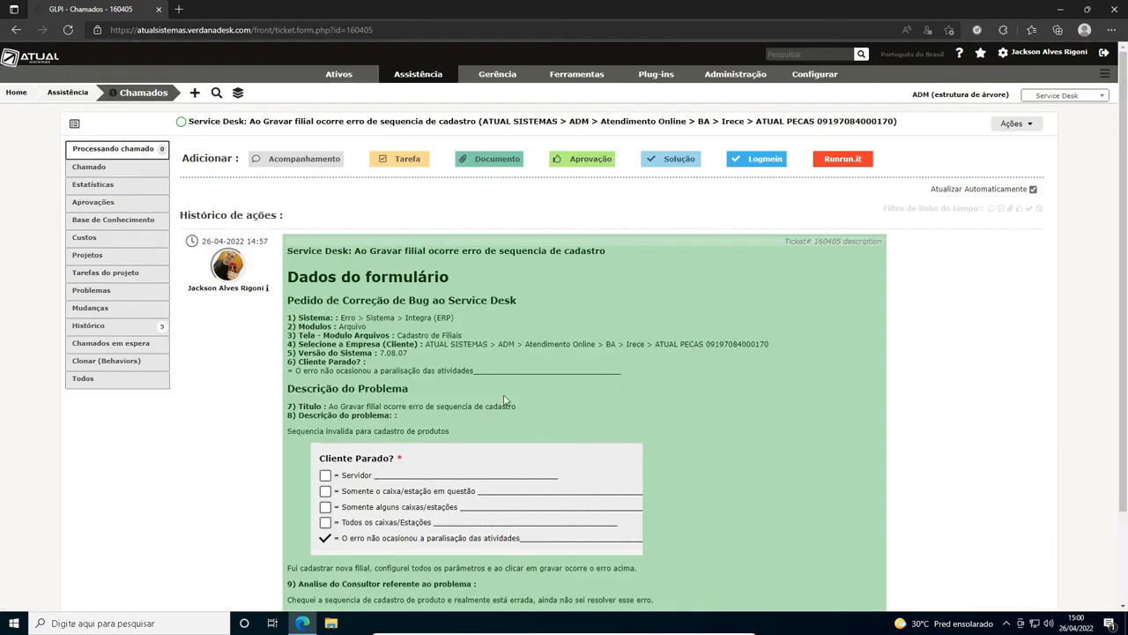